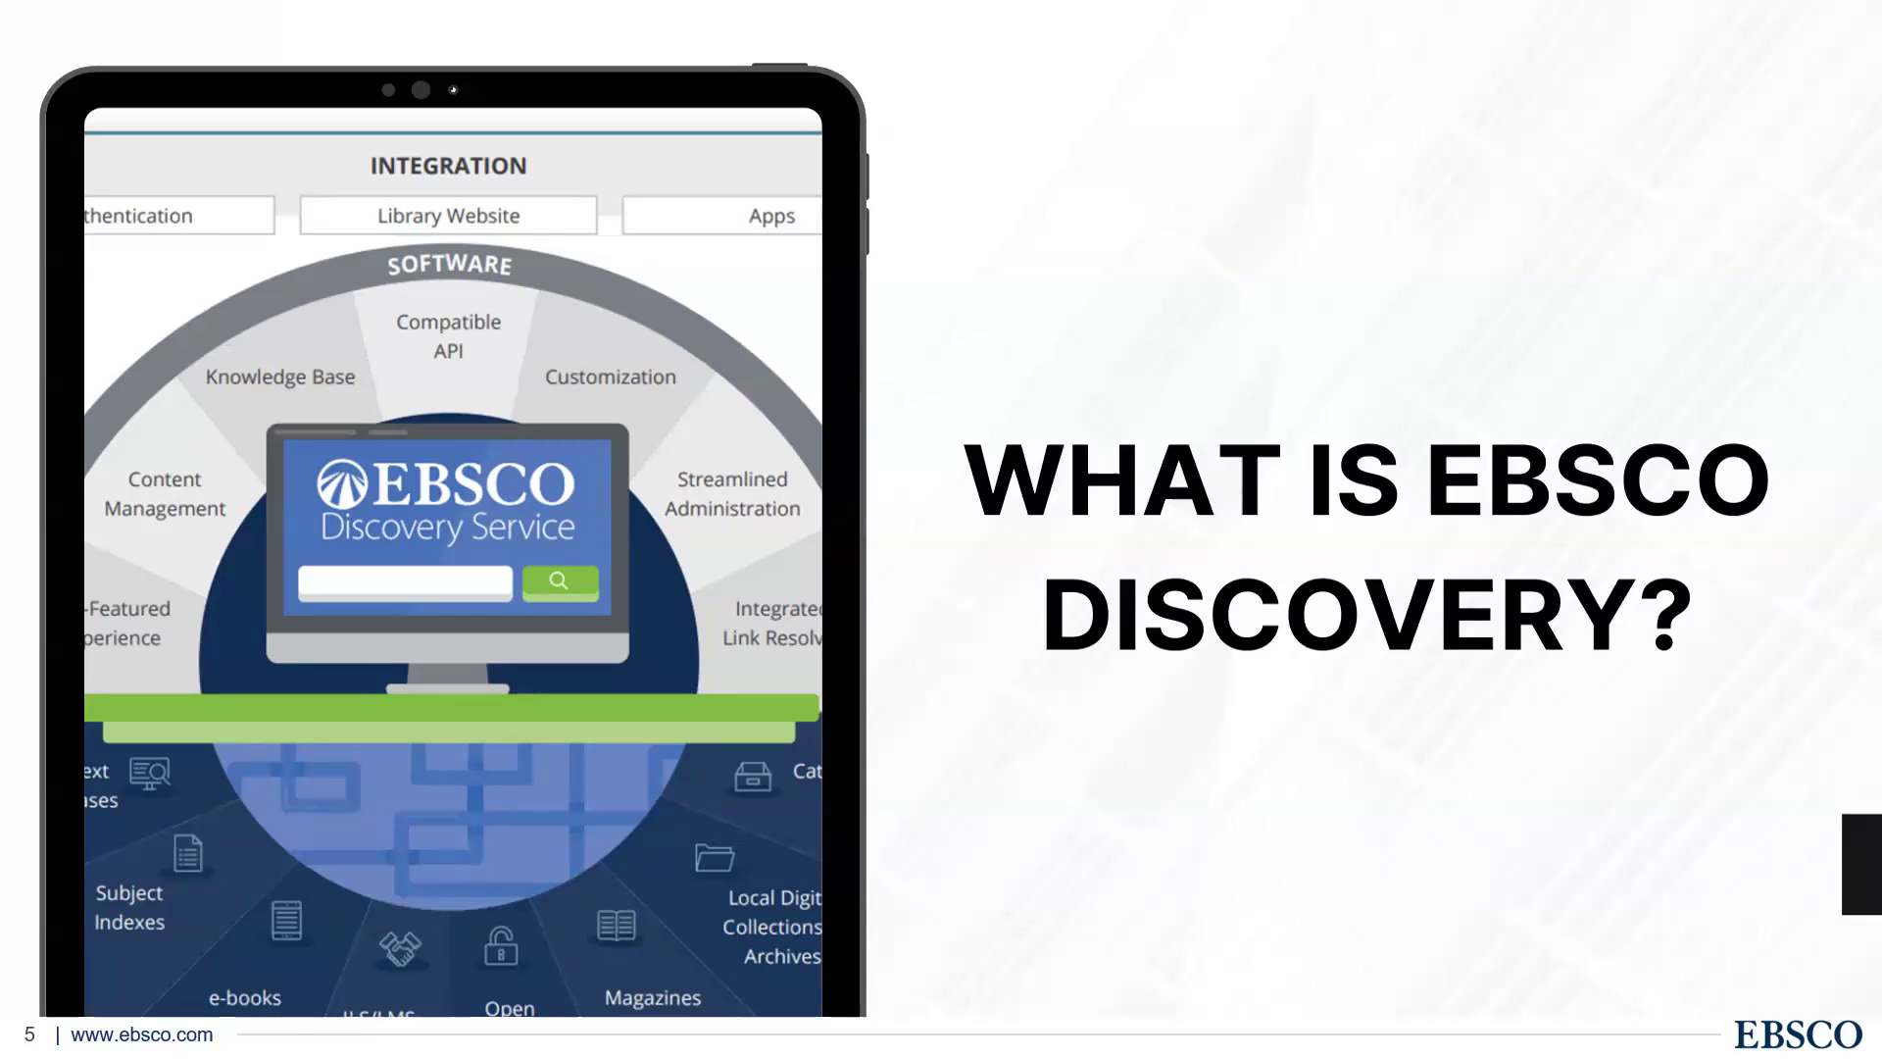
Advance the slideshow past 'What is Concept Map?' to the LIVE DEMO slide.
click(1312, 756)
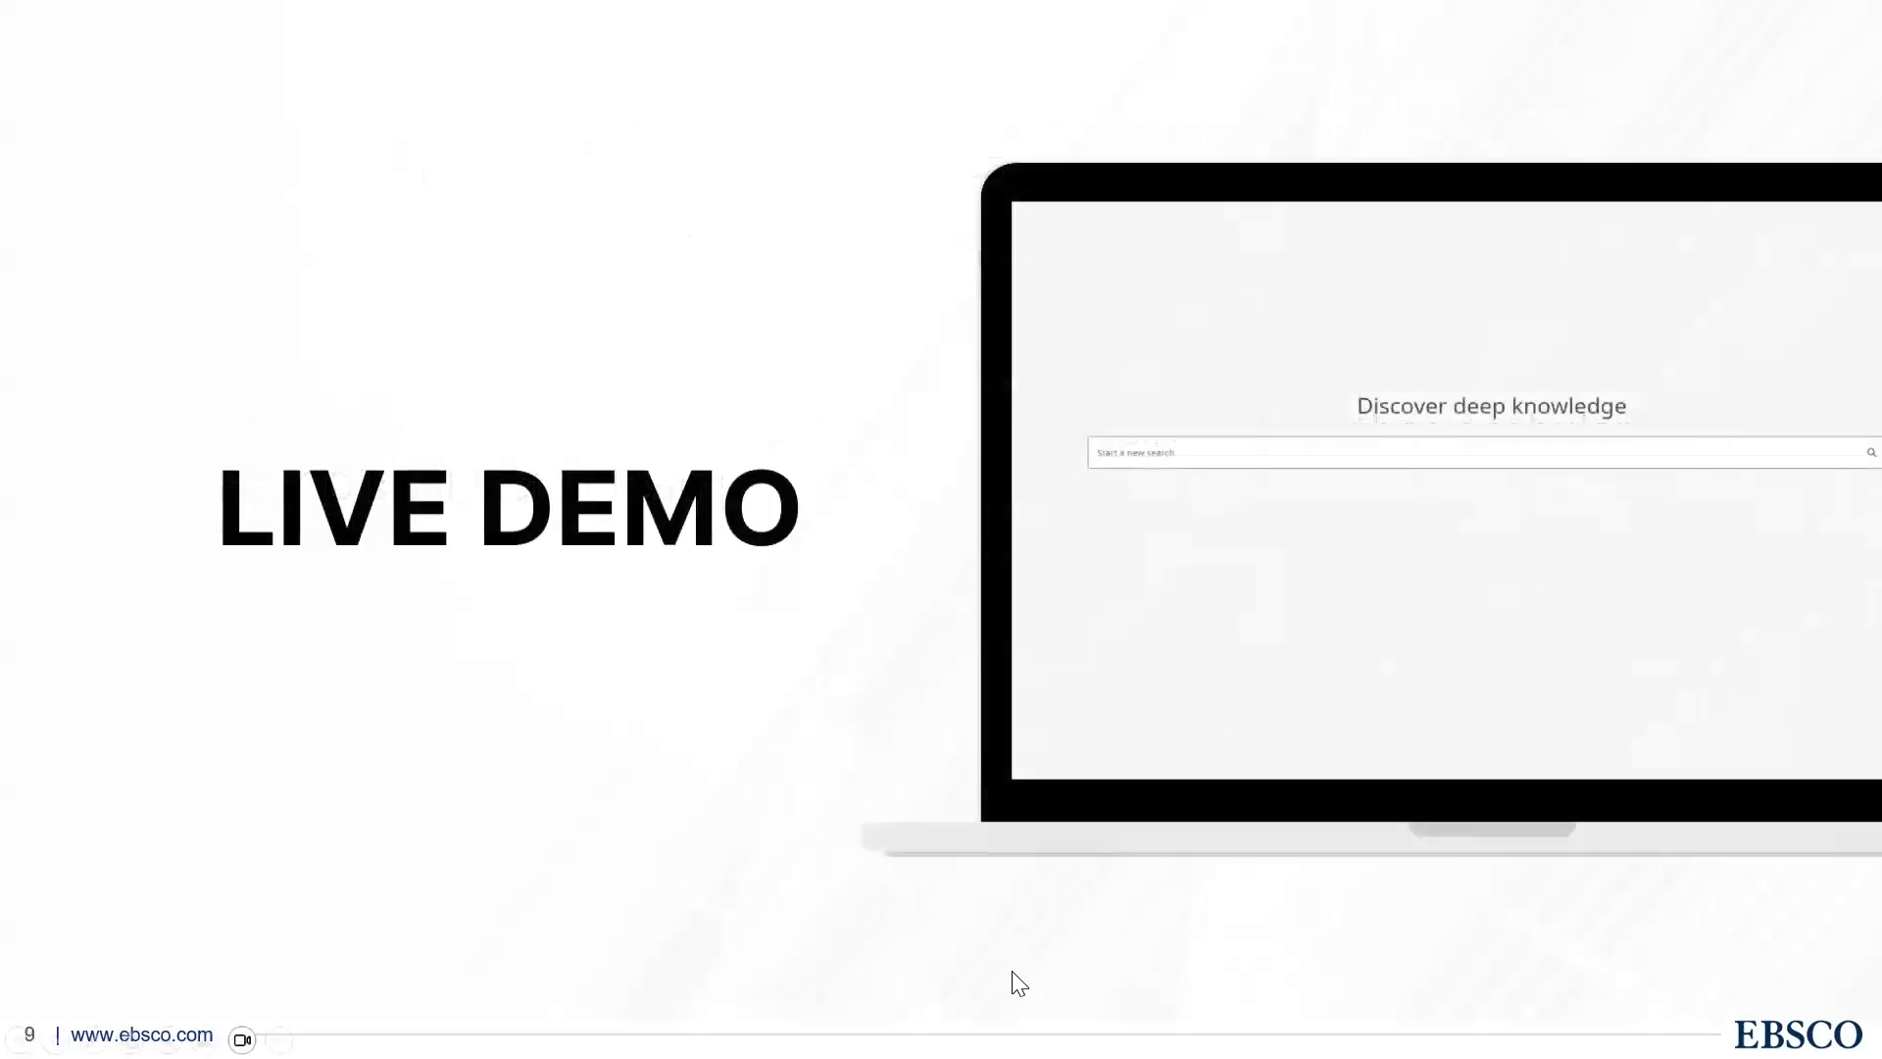
click(1019, 983)
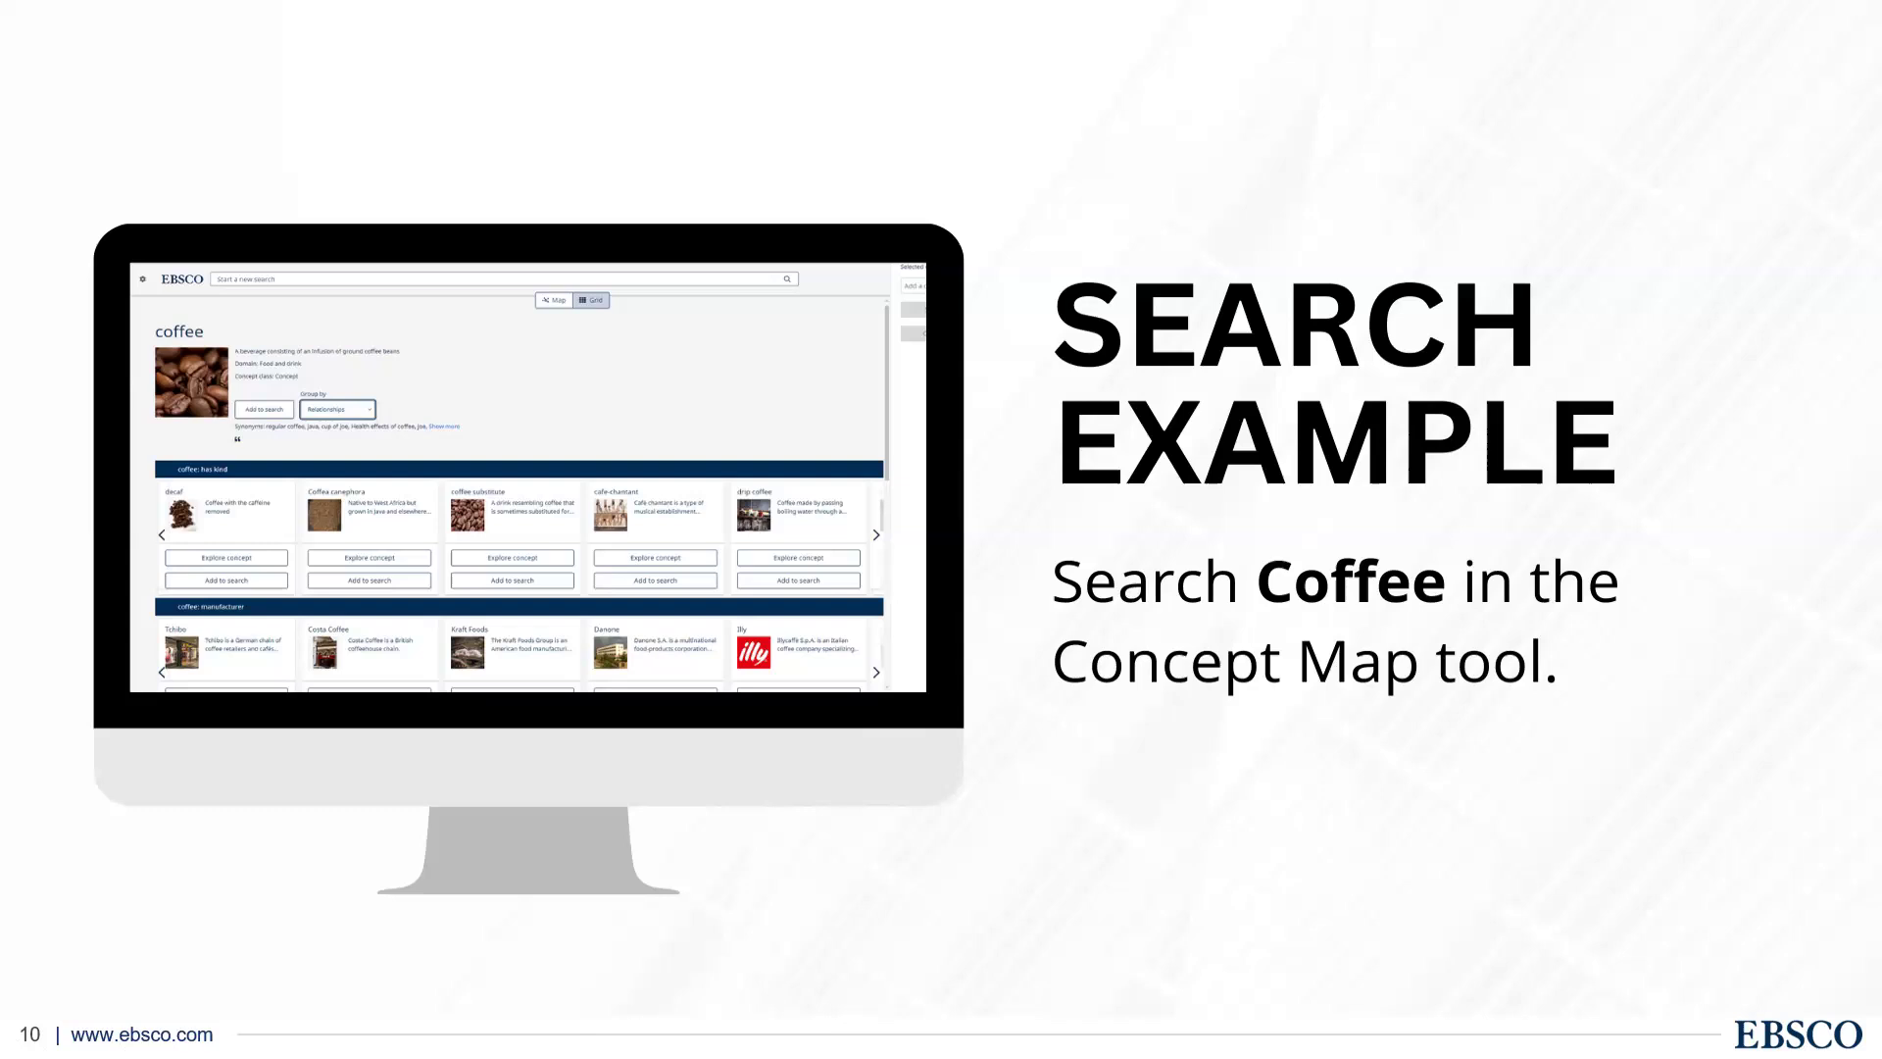
Switch to Edge and open Concept map from the Research tools sidebar.
key(alt+Tab)
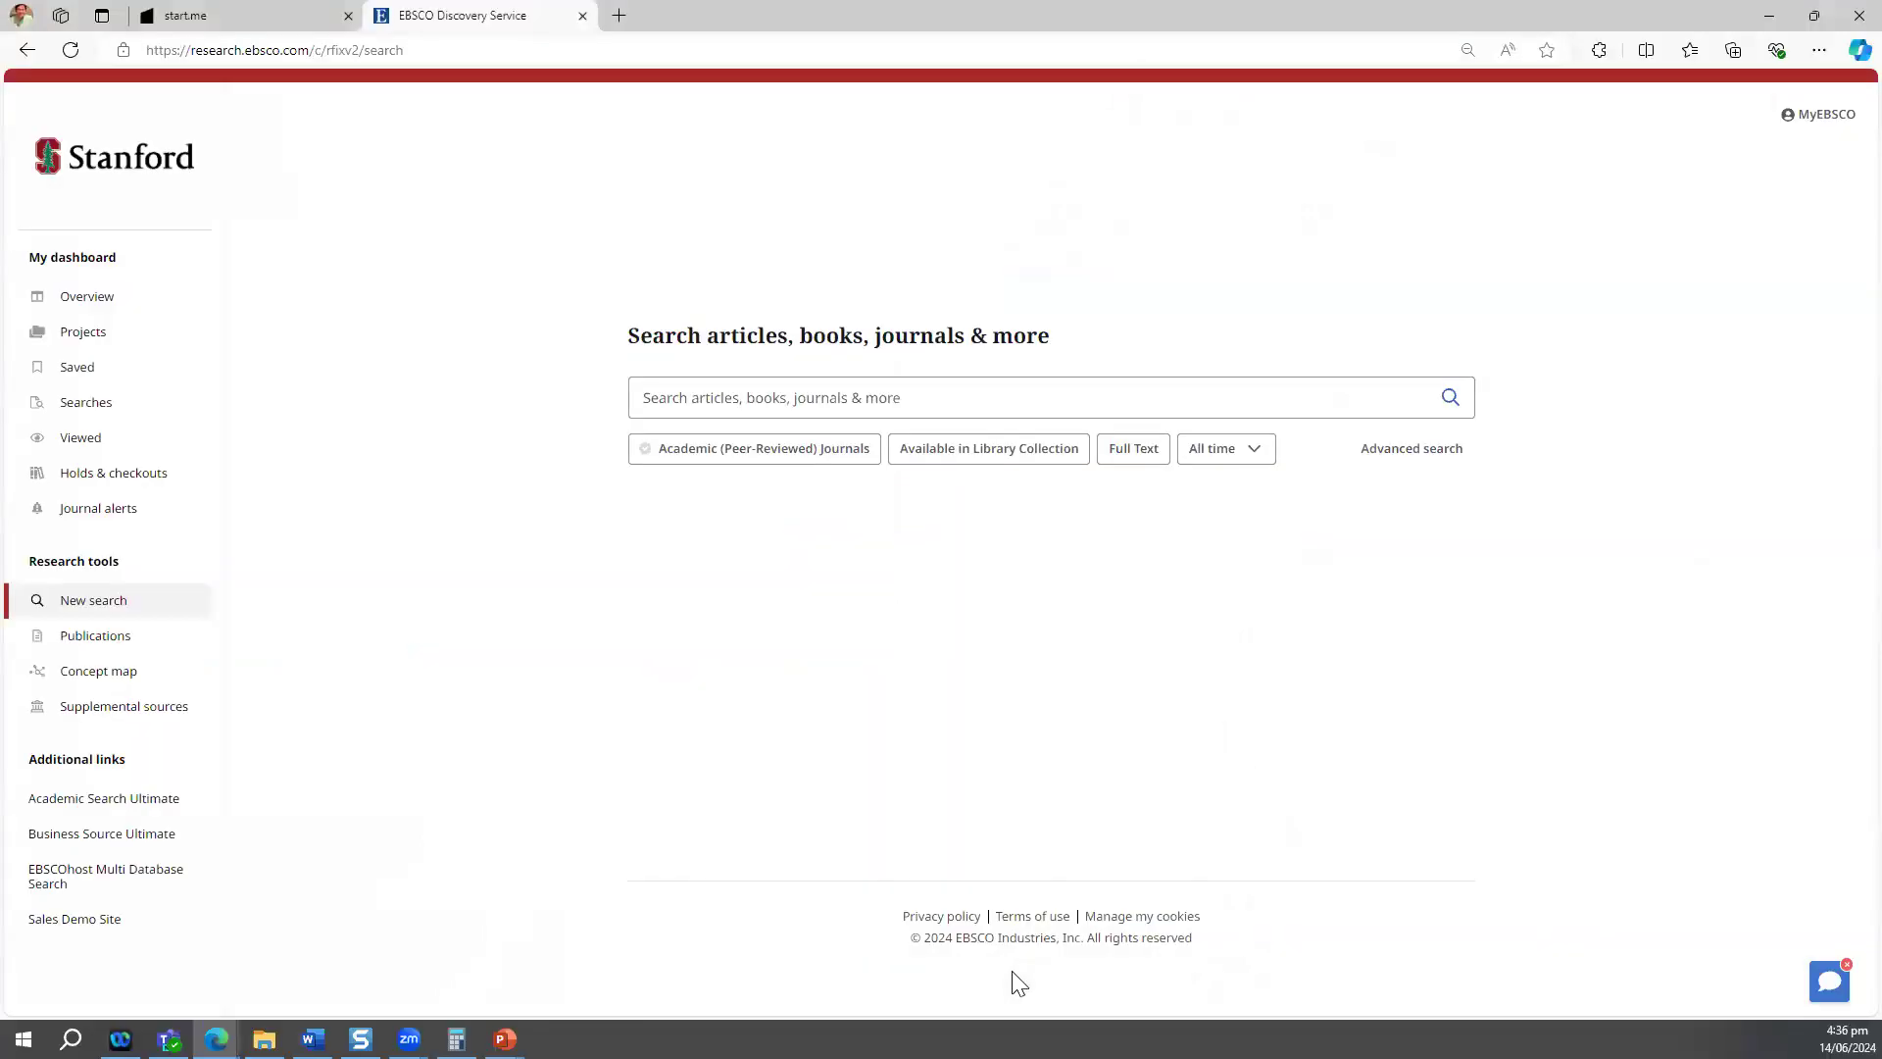
click(91, 683)
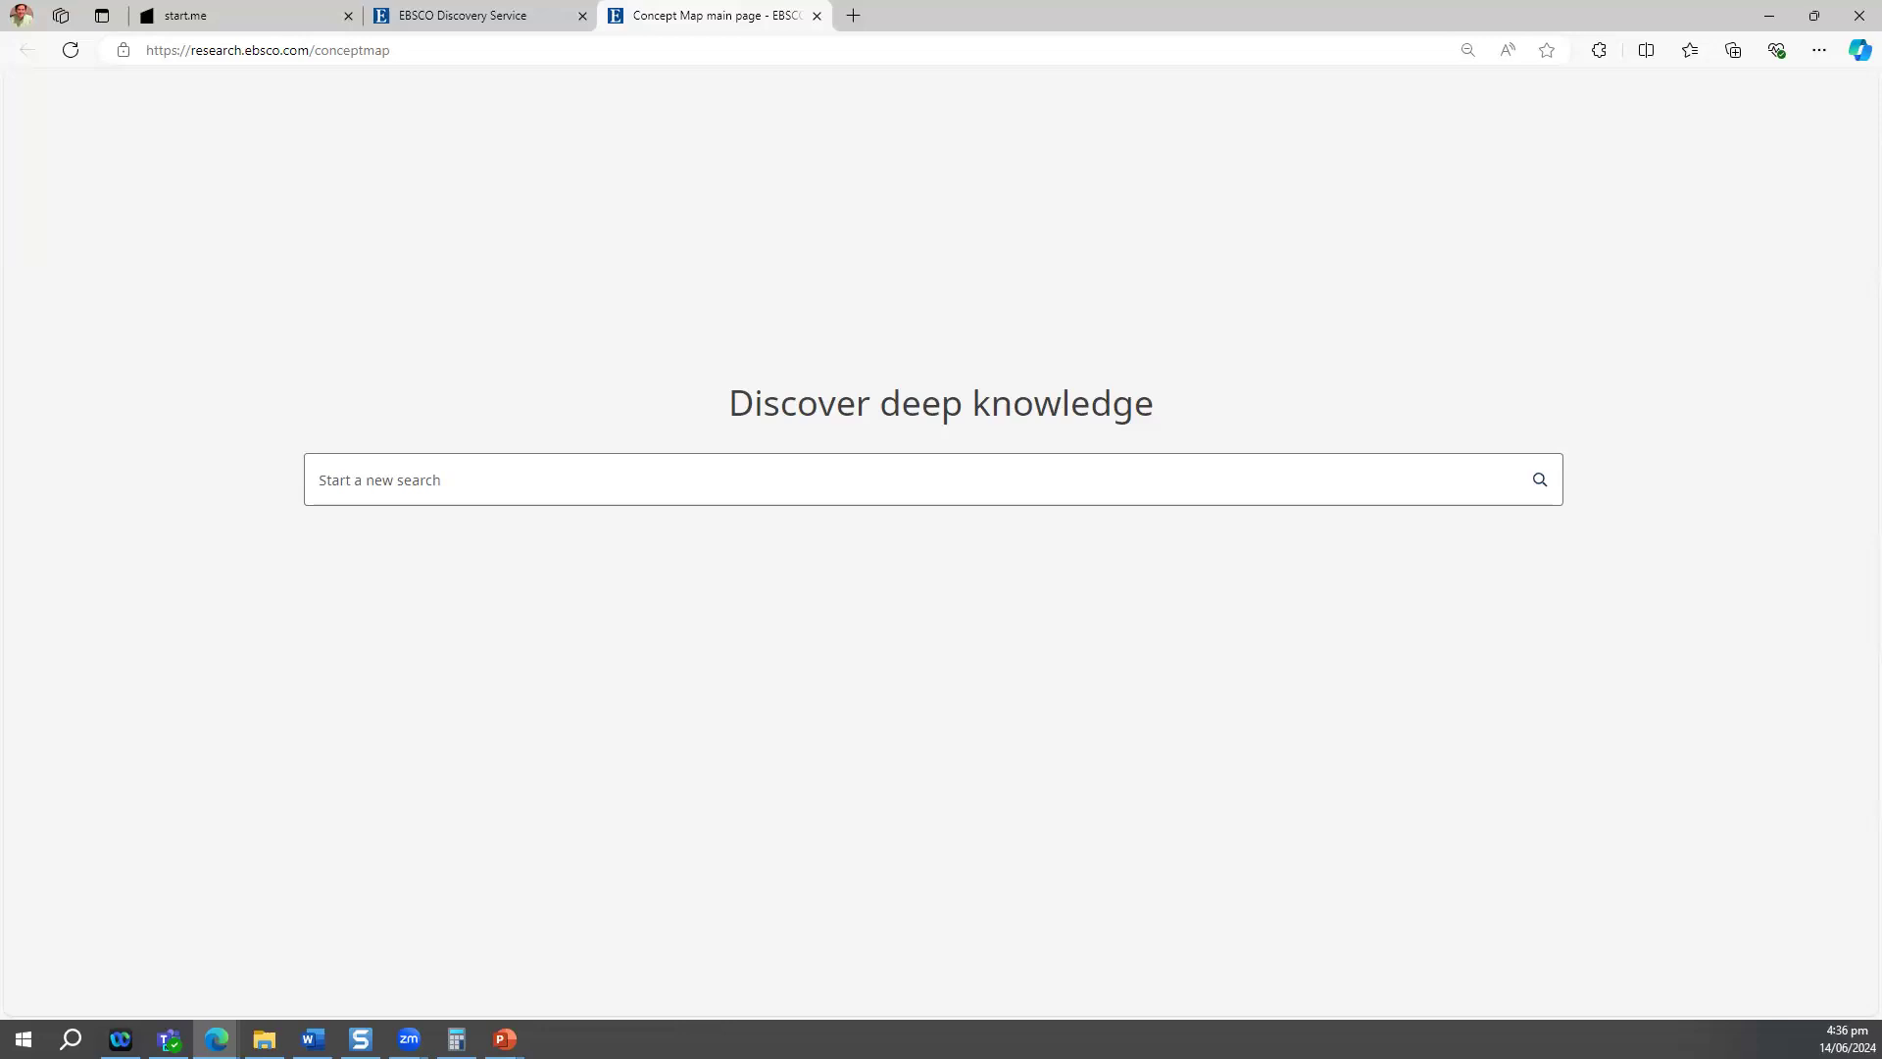
Enter 'coffee' in the Concept Map search box to list coffee suggestions.
click(804, 481)
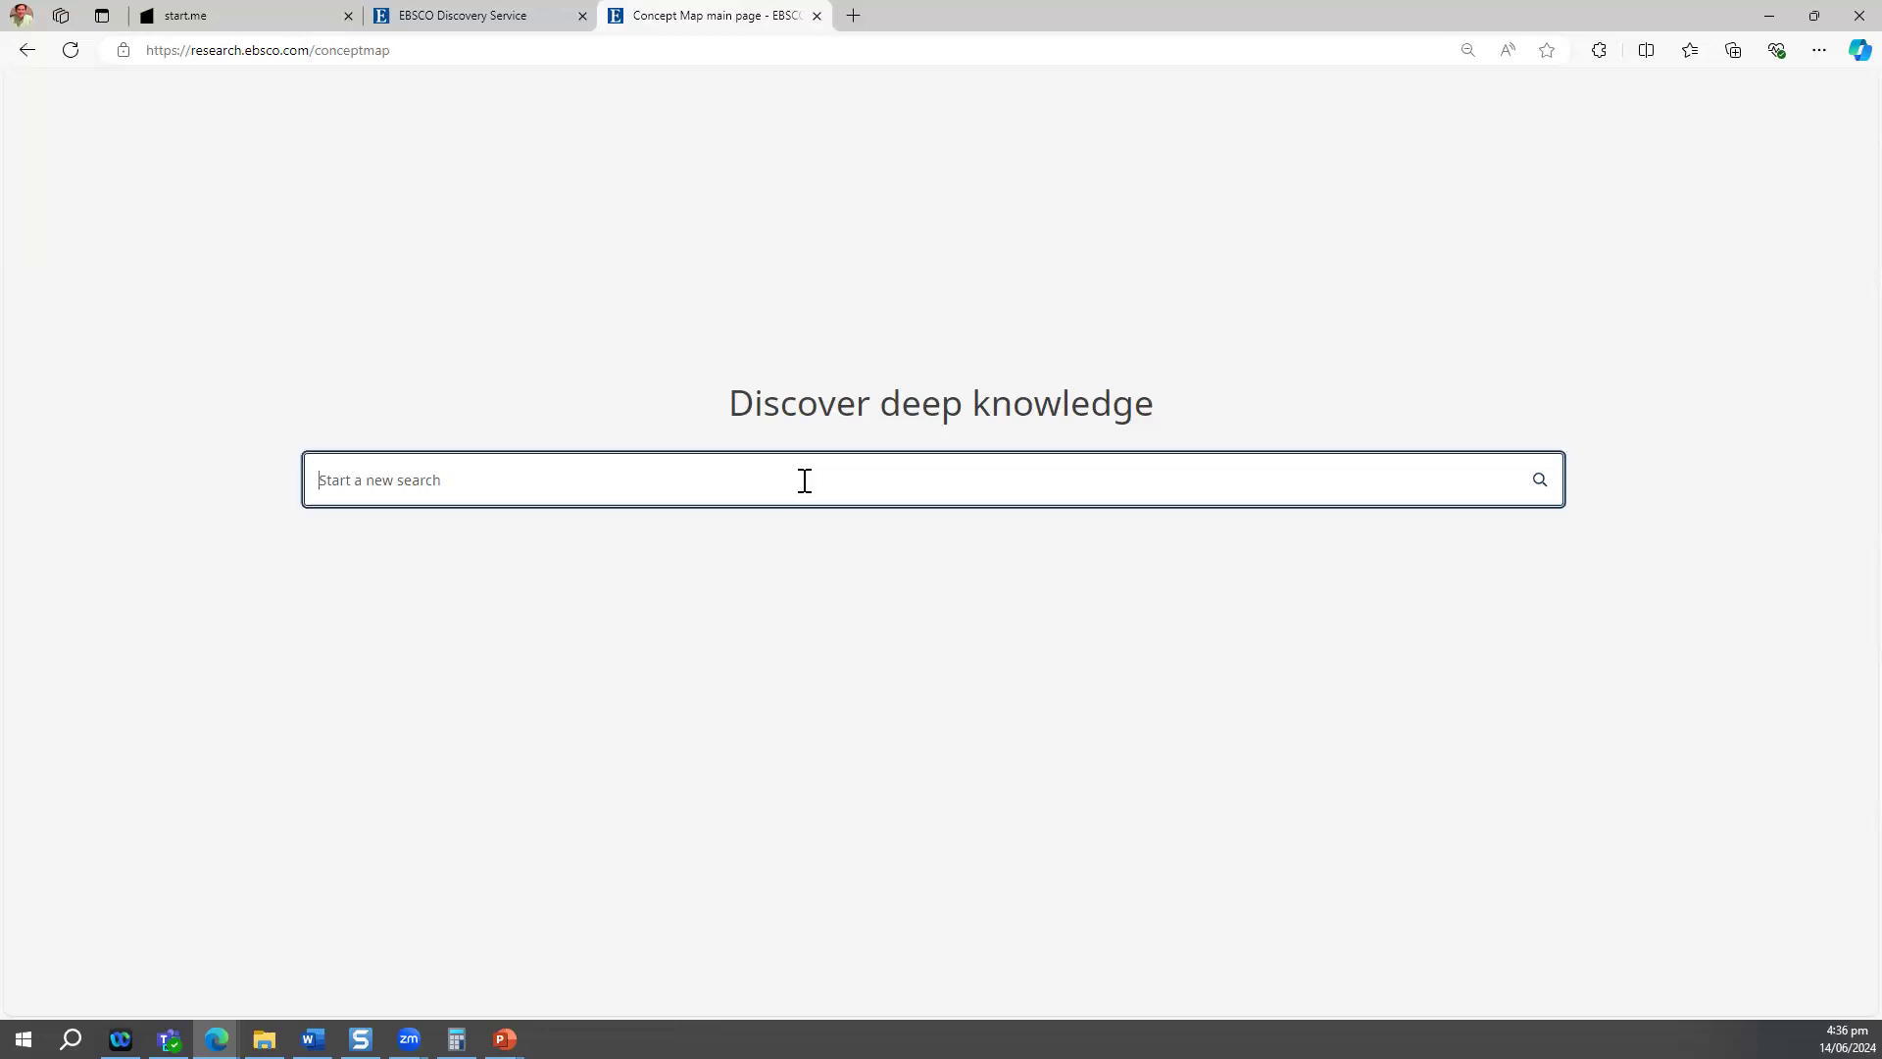
text(coffee)
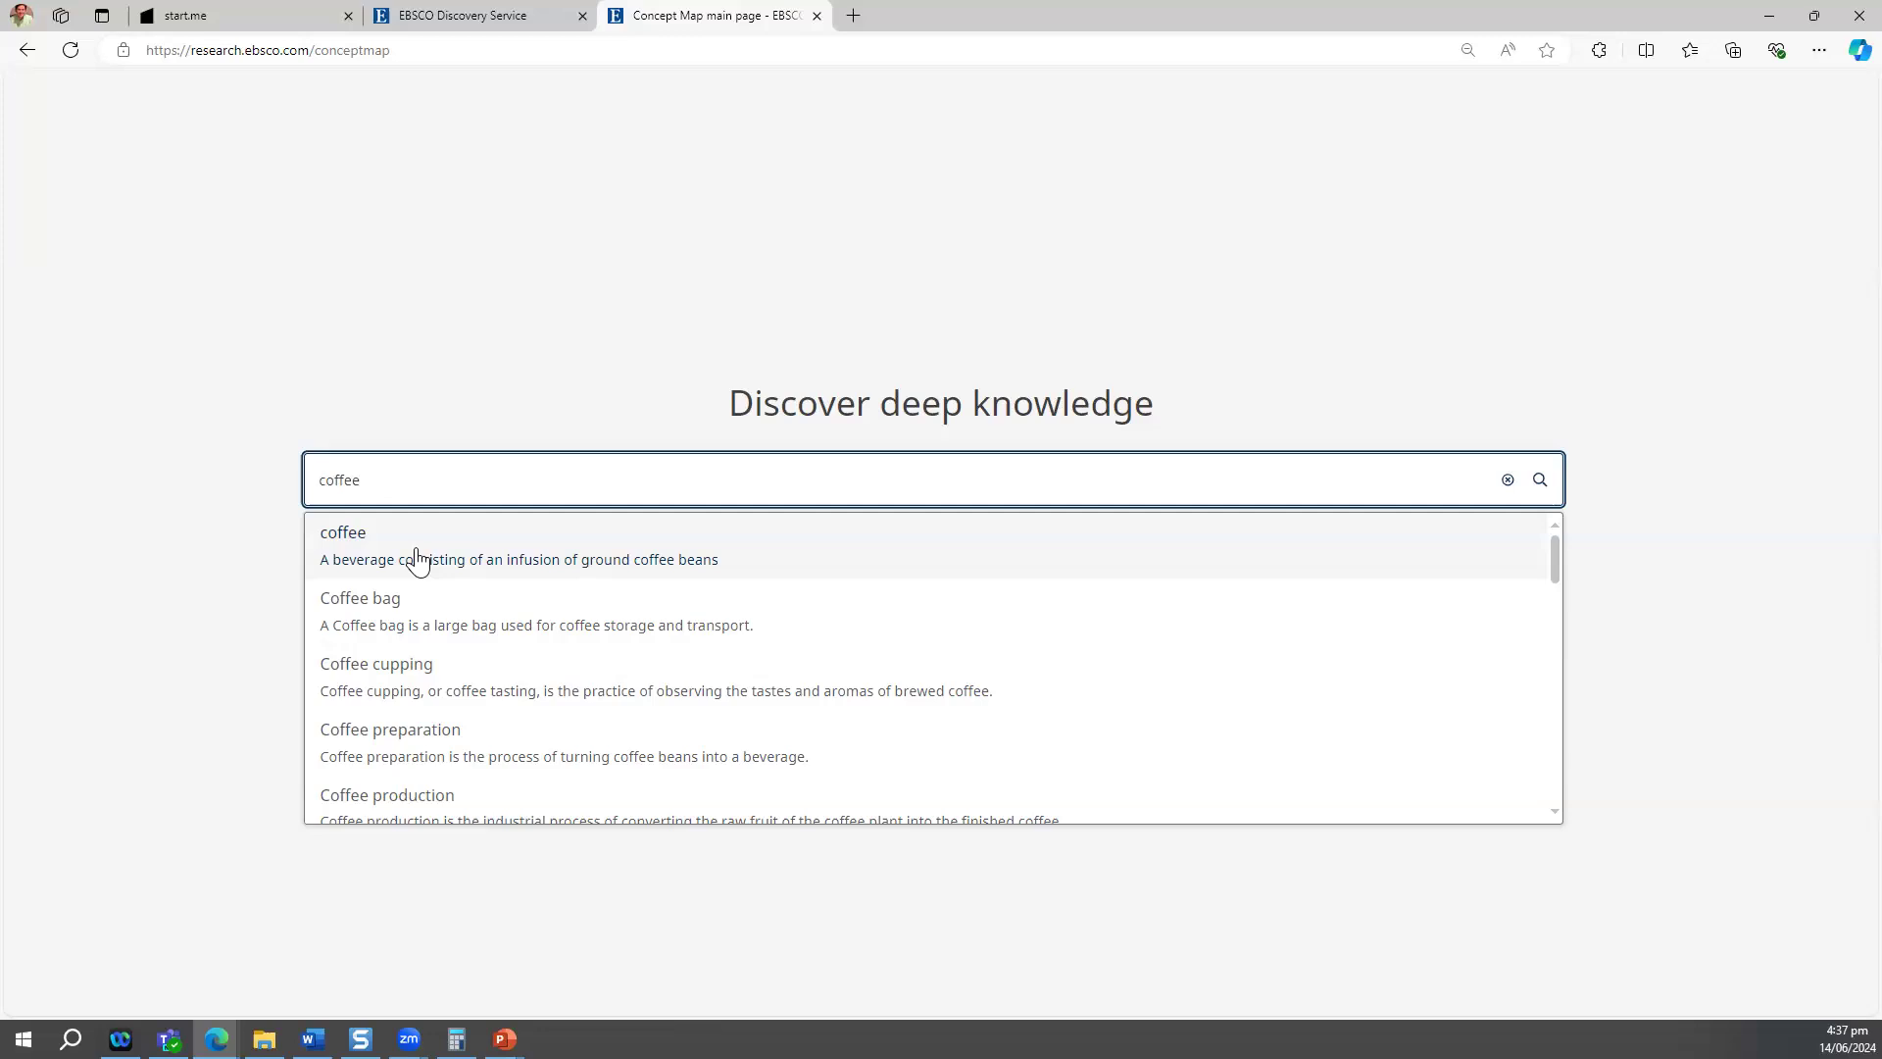
Open the coffee concept page, highlight its description, then show the Group by options.
click(415, 555)
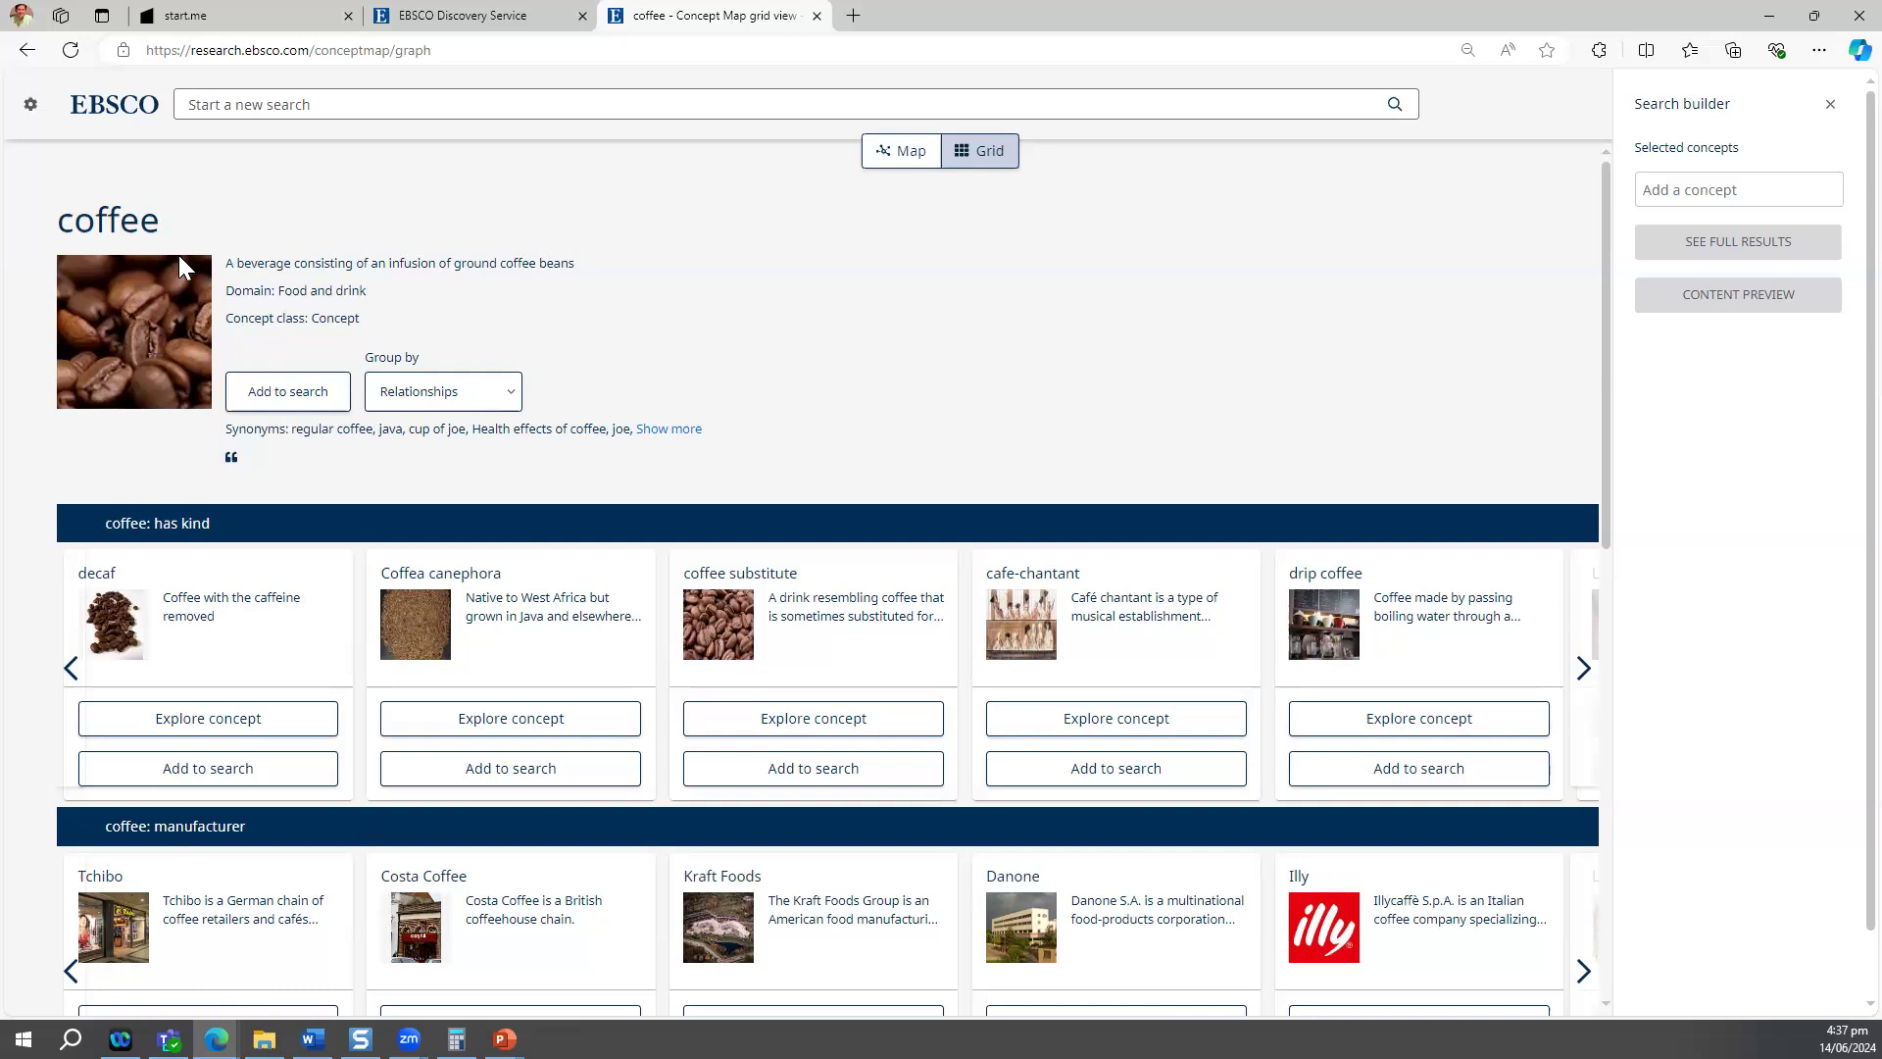
drag(227, 263, 601, 266)
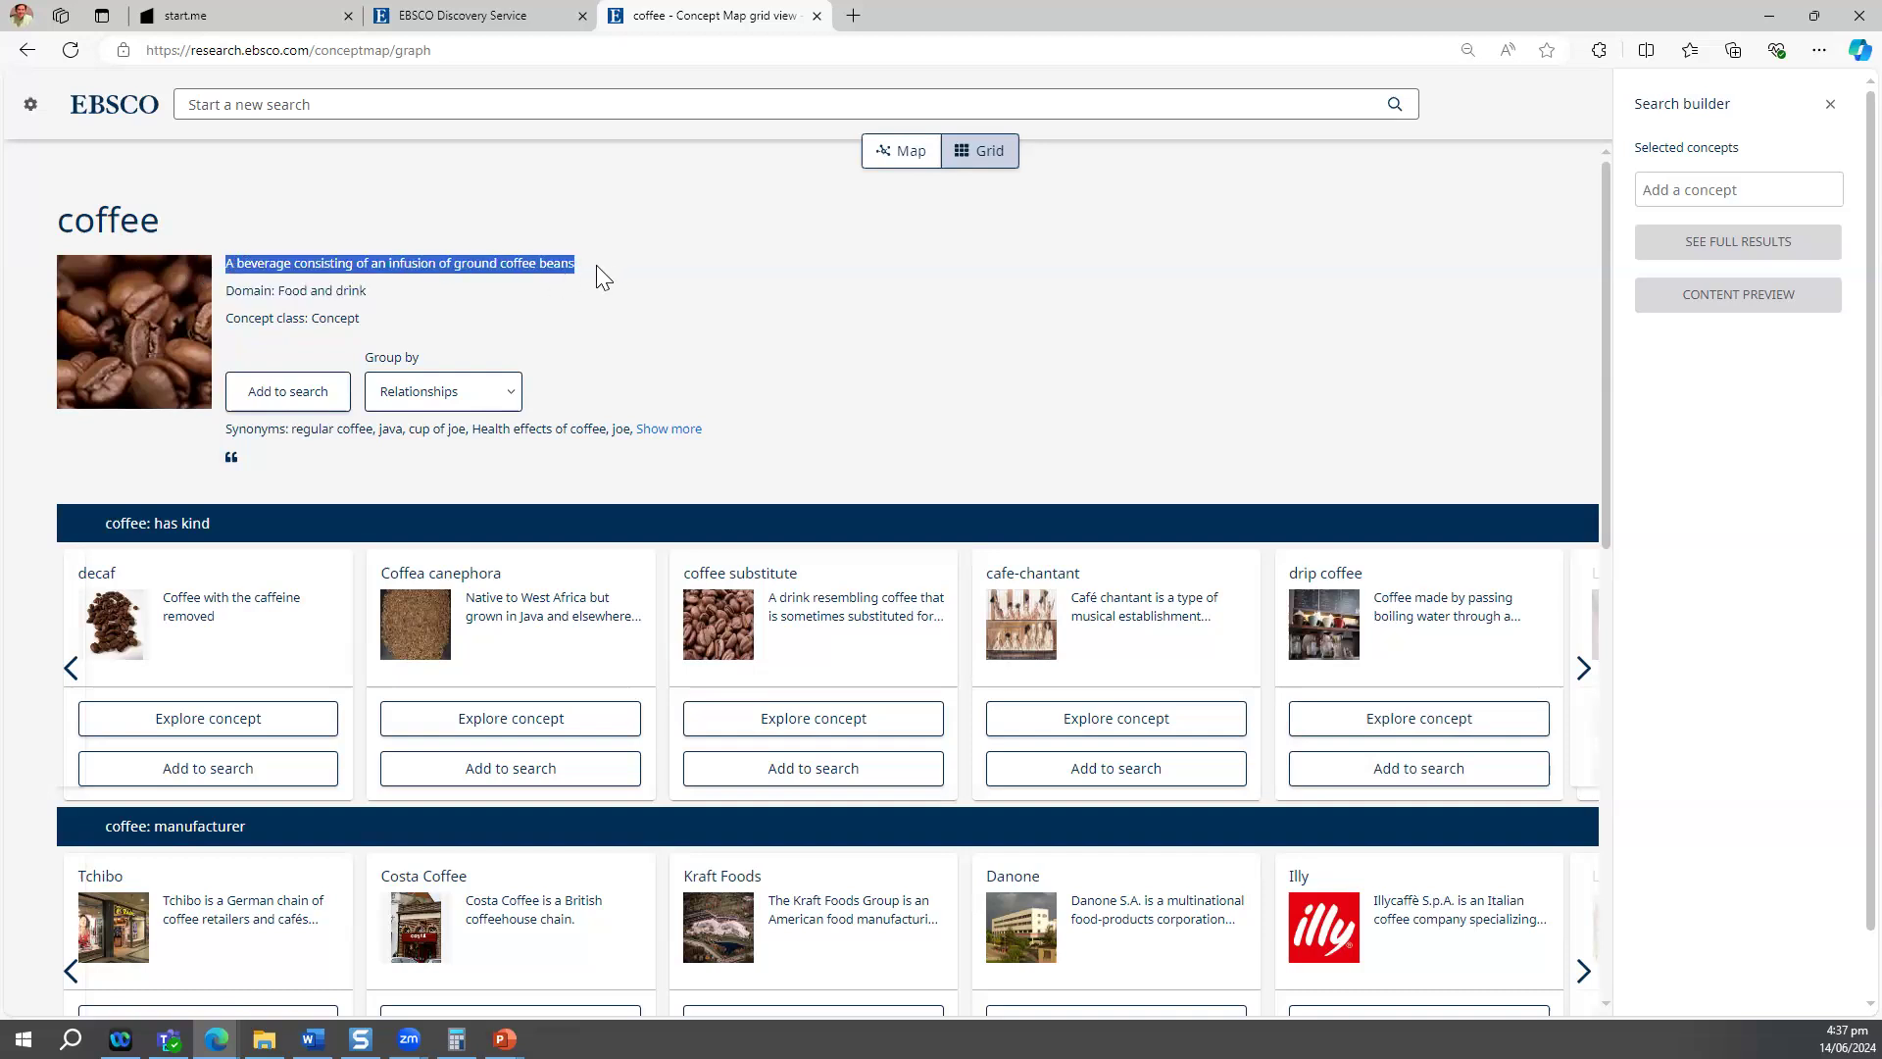
click(544, 290)
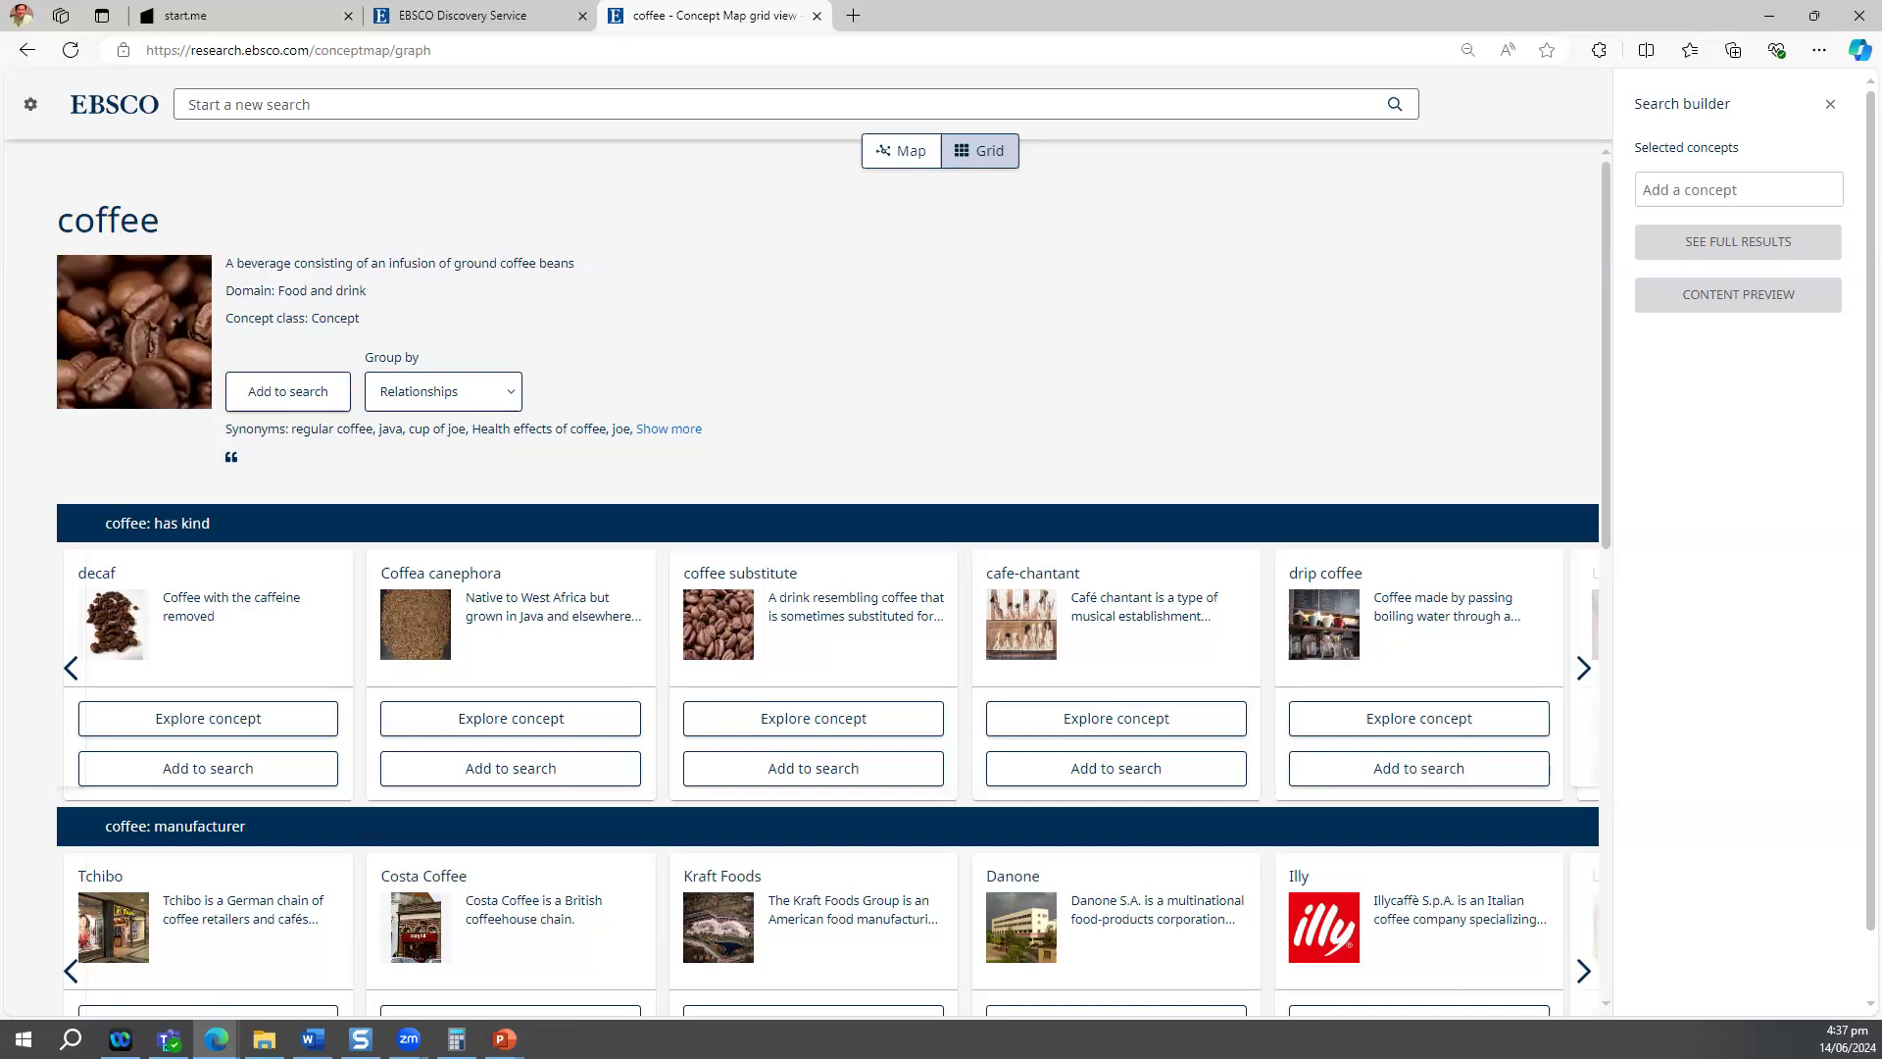
click(456, 393)
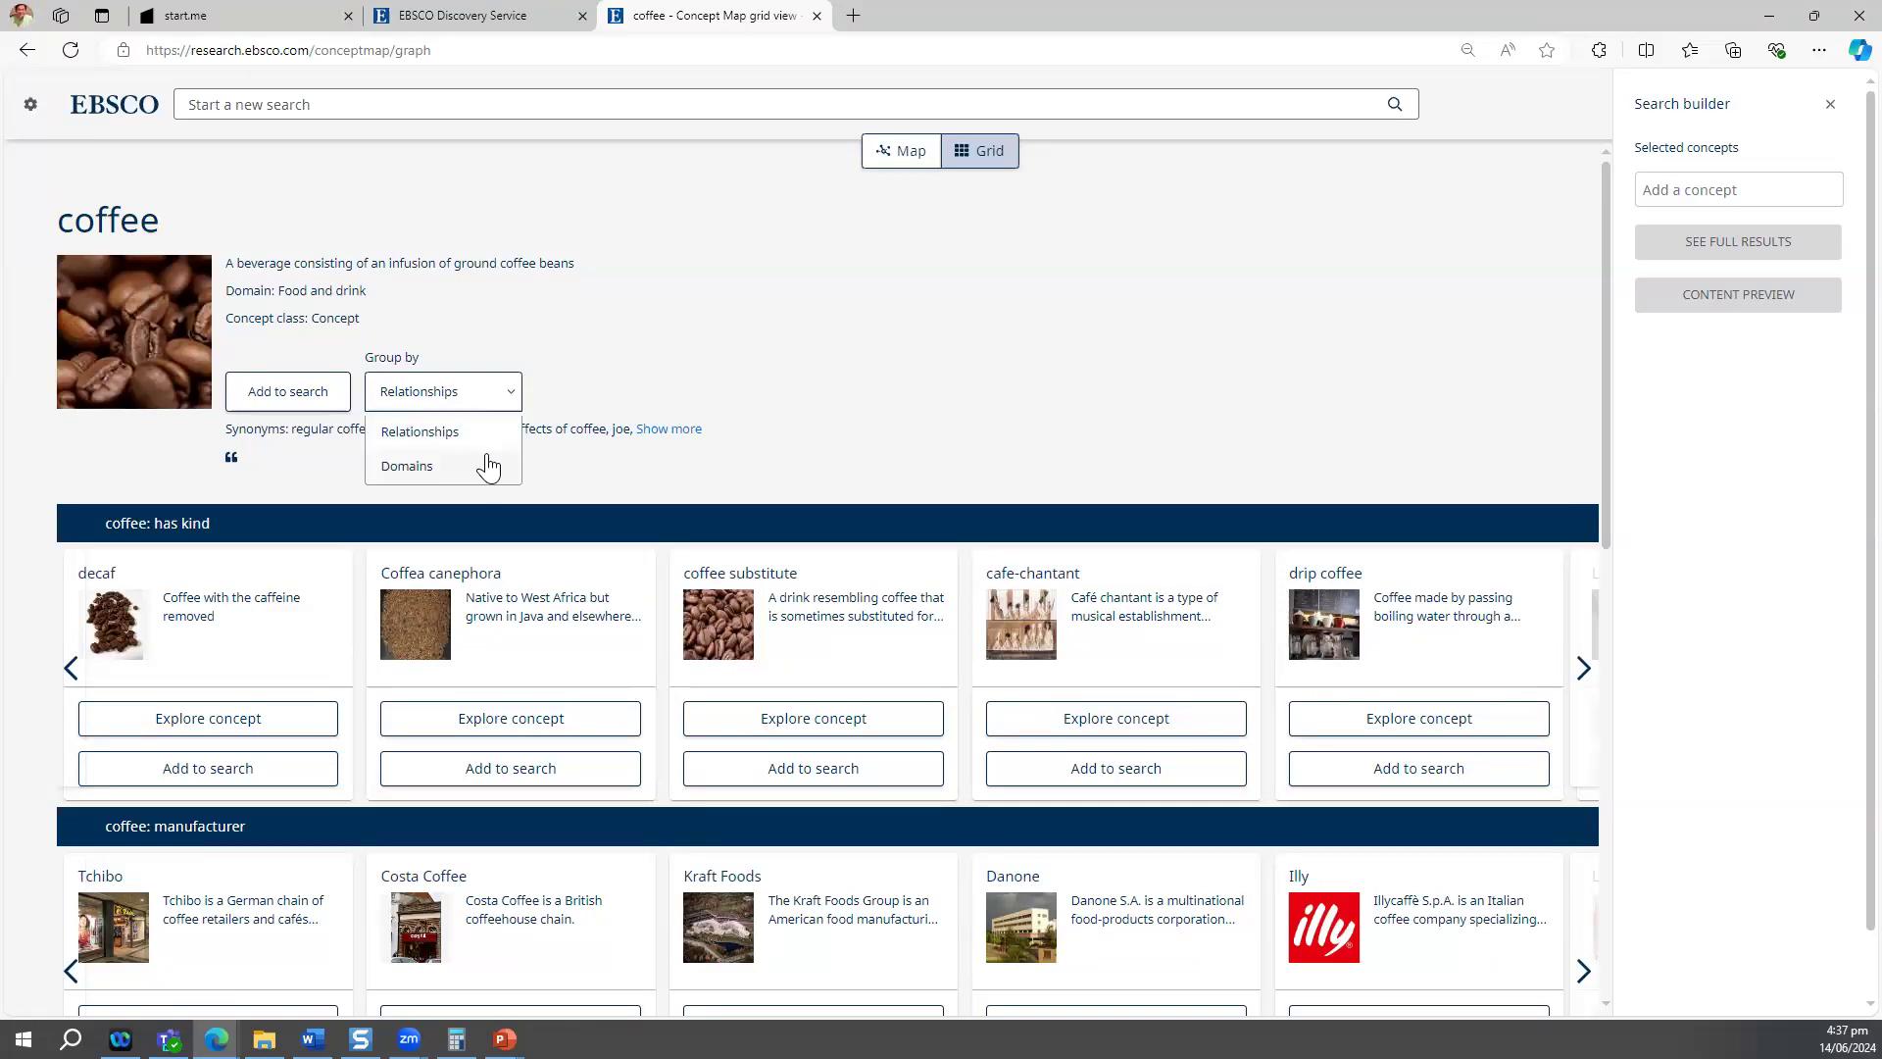
click(491, 468)
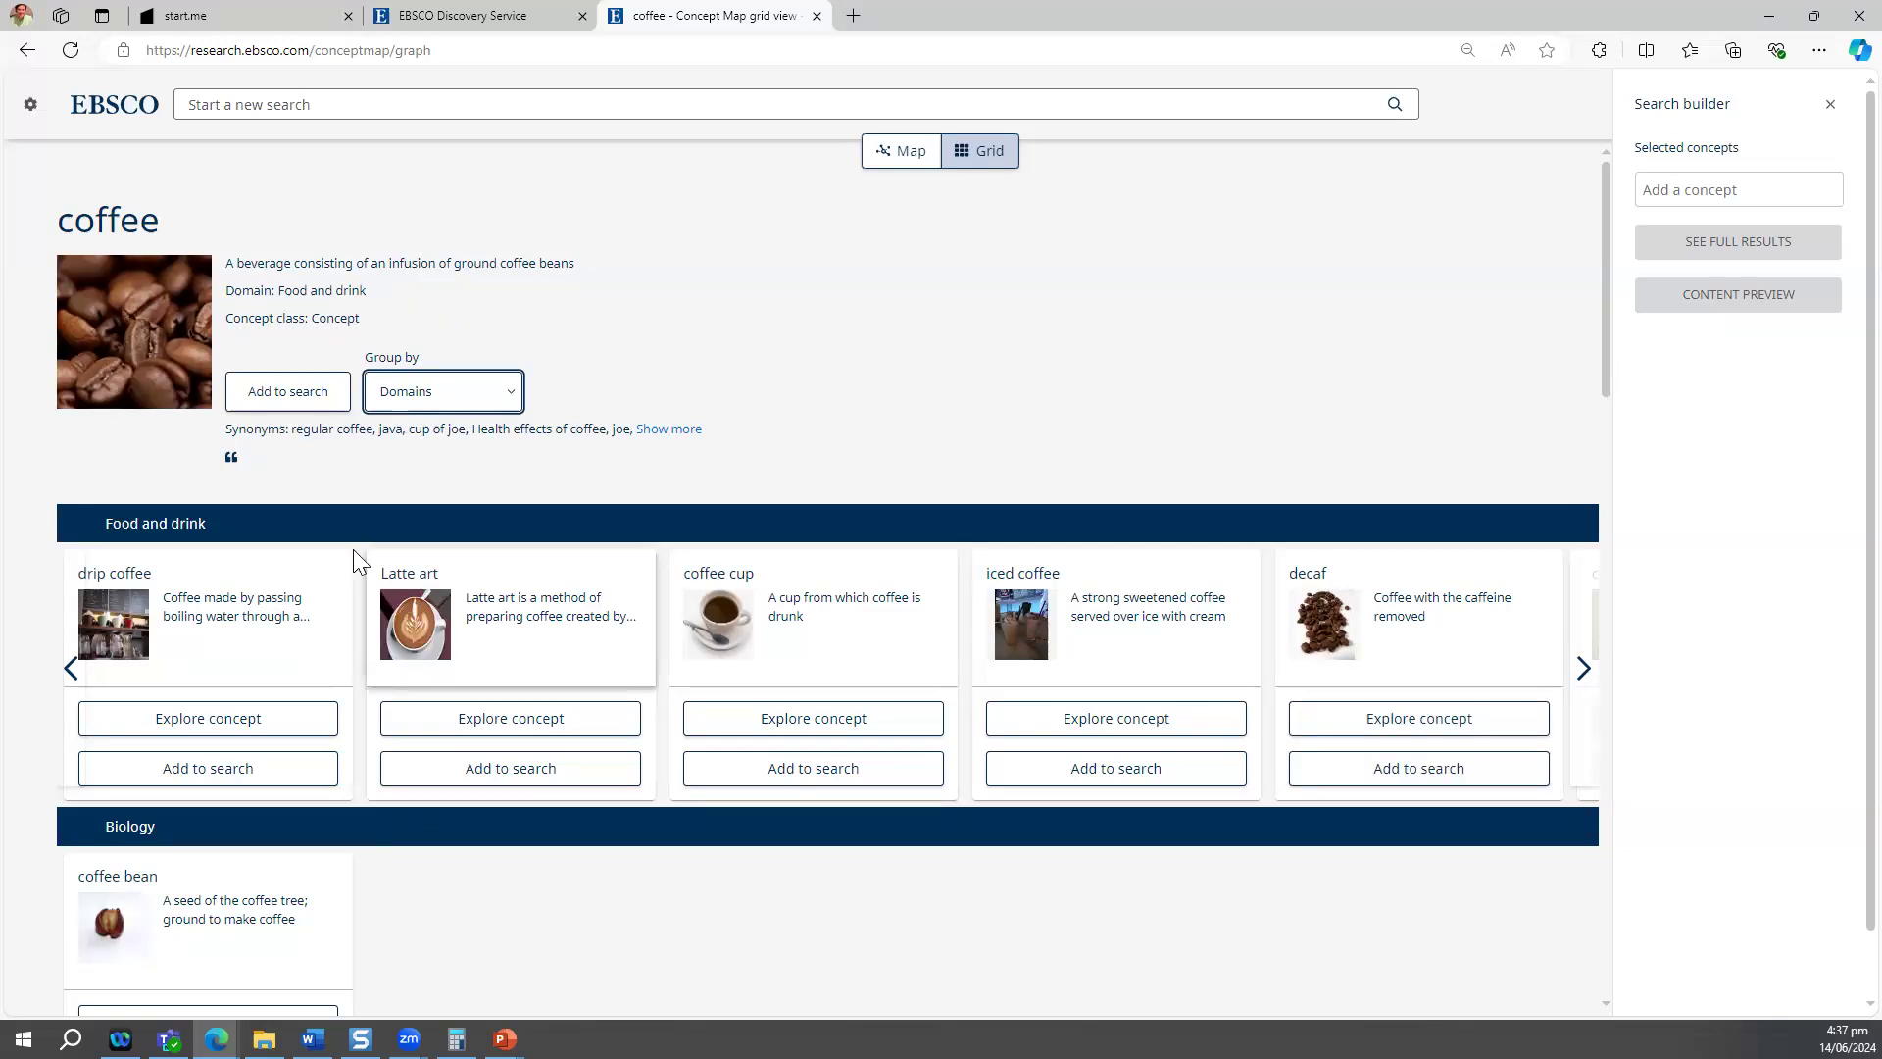
scroll(294, 691, down, 1)
scroll(253, 725, down, 3)
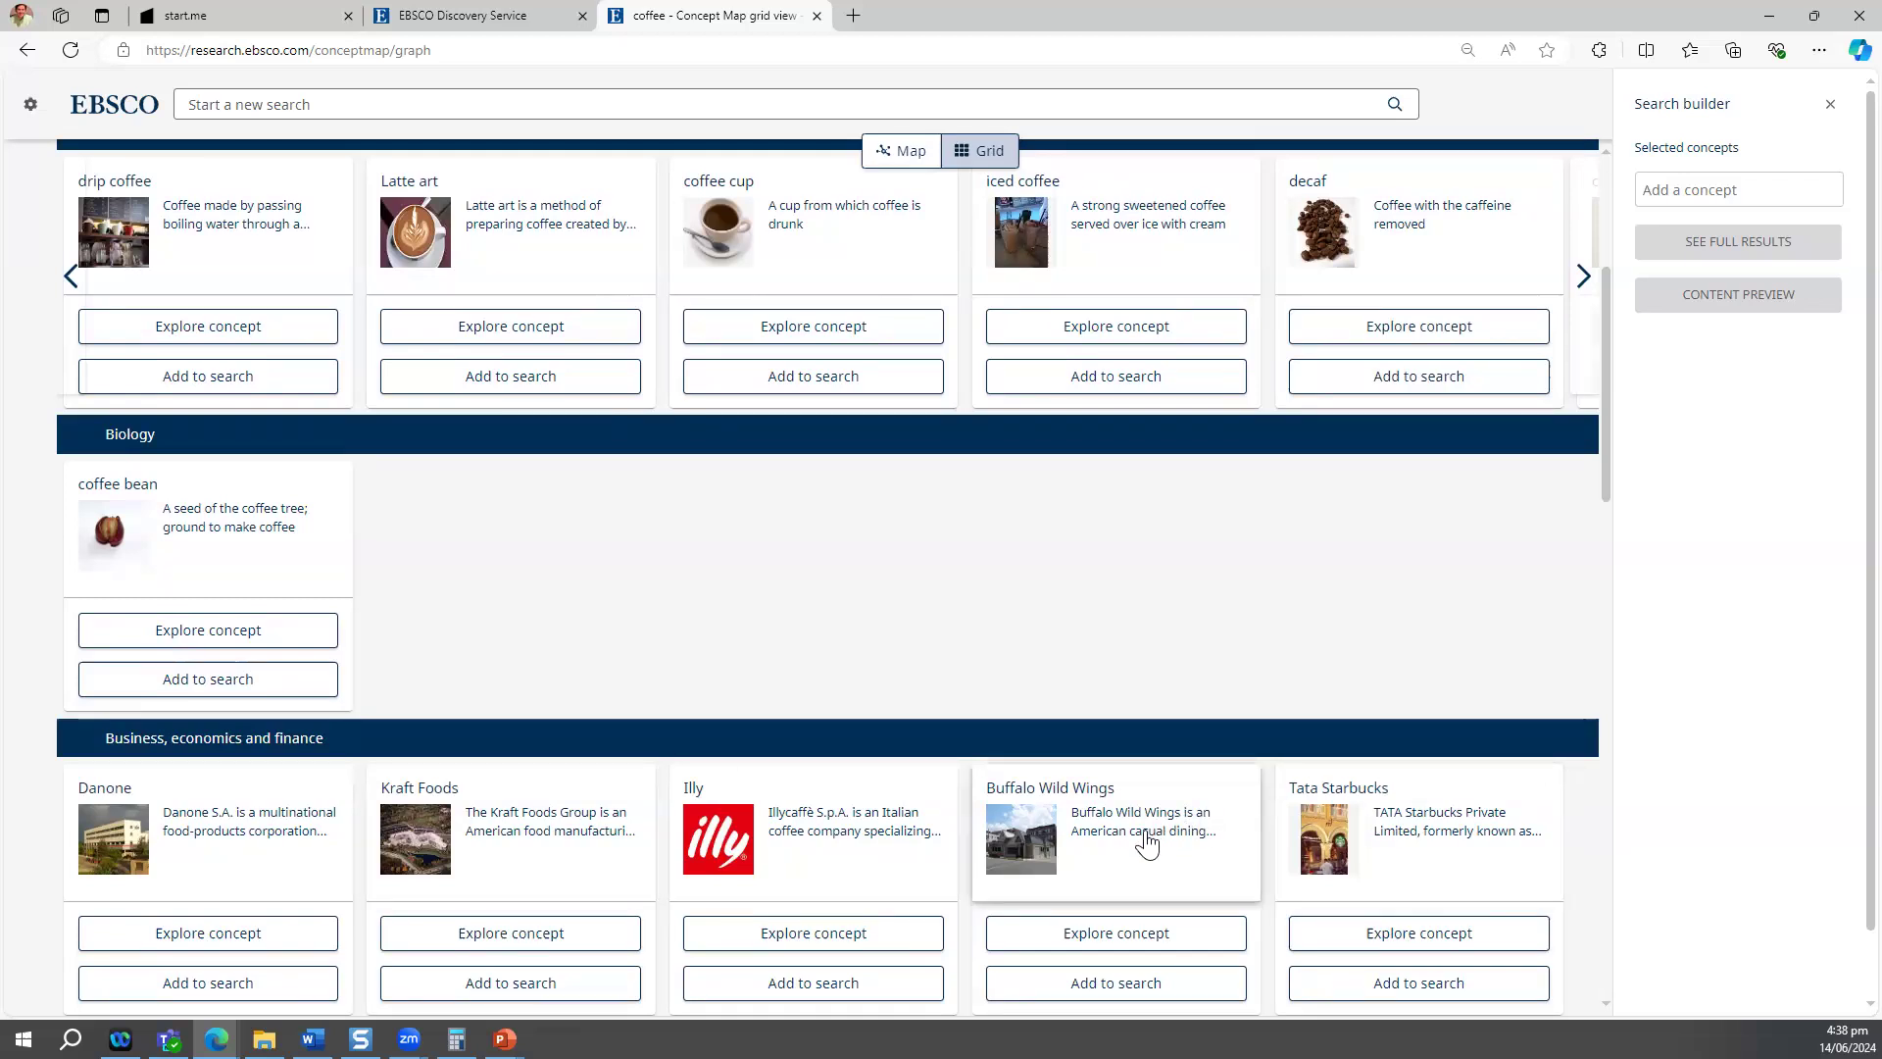
scroll(1127, 828, up, 3)
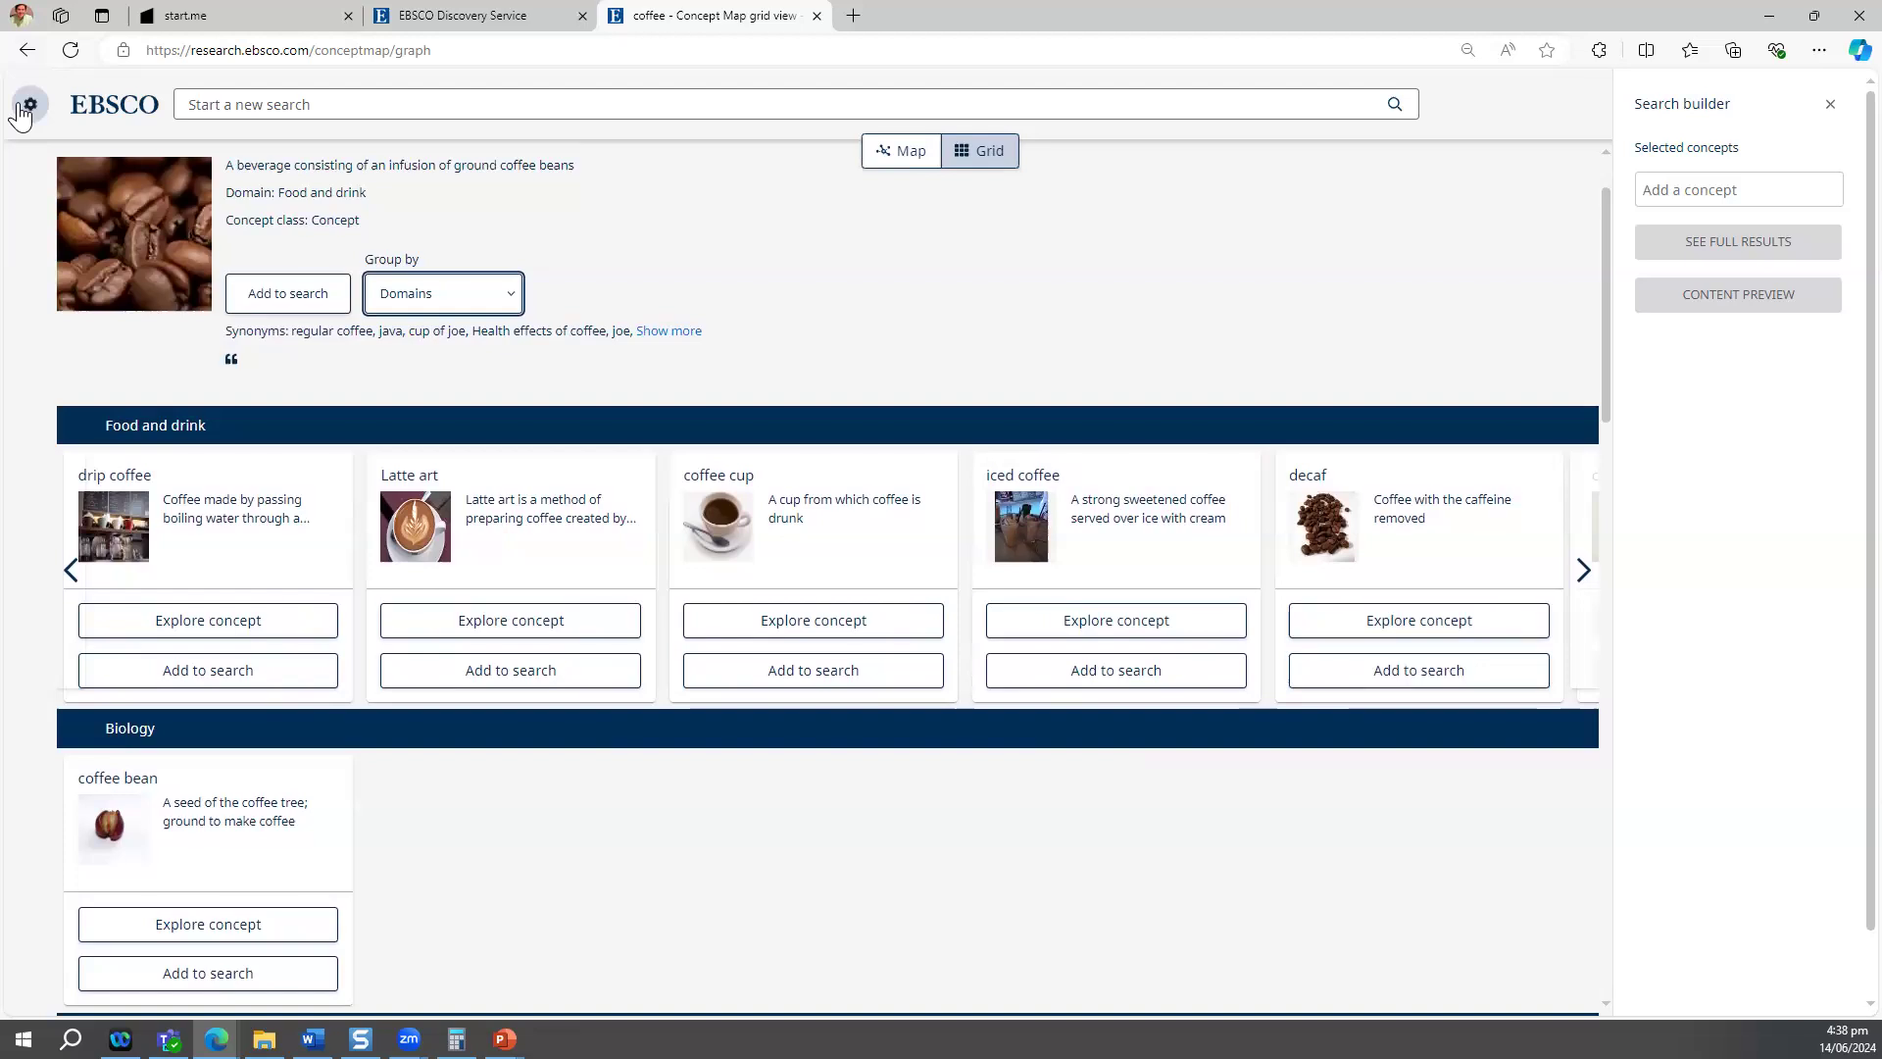
click(448, 295)
click(420, 336)
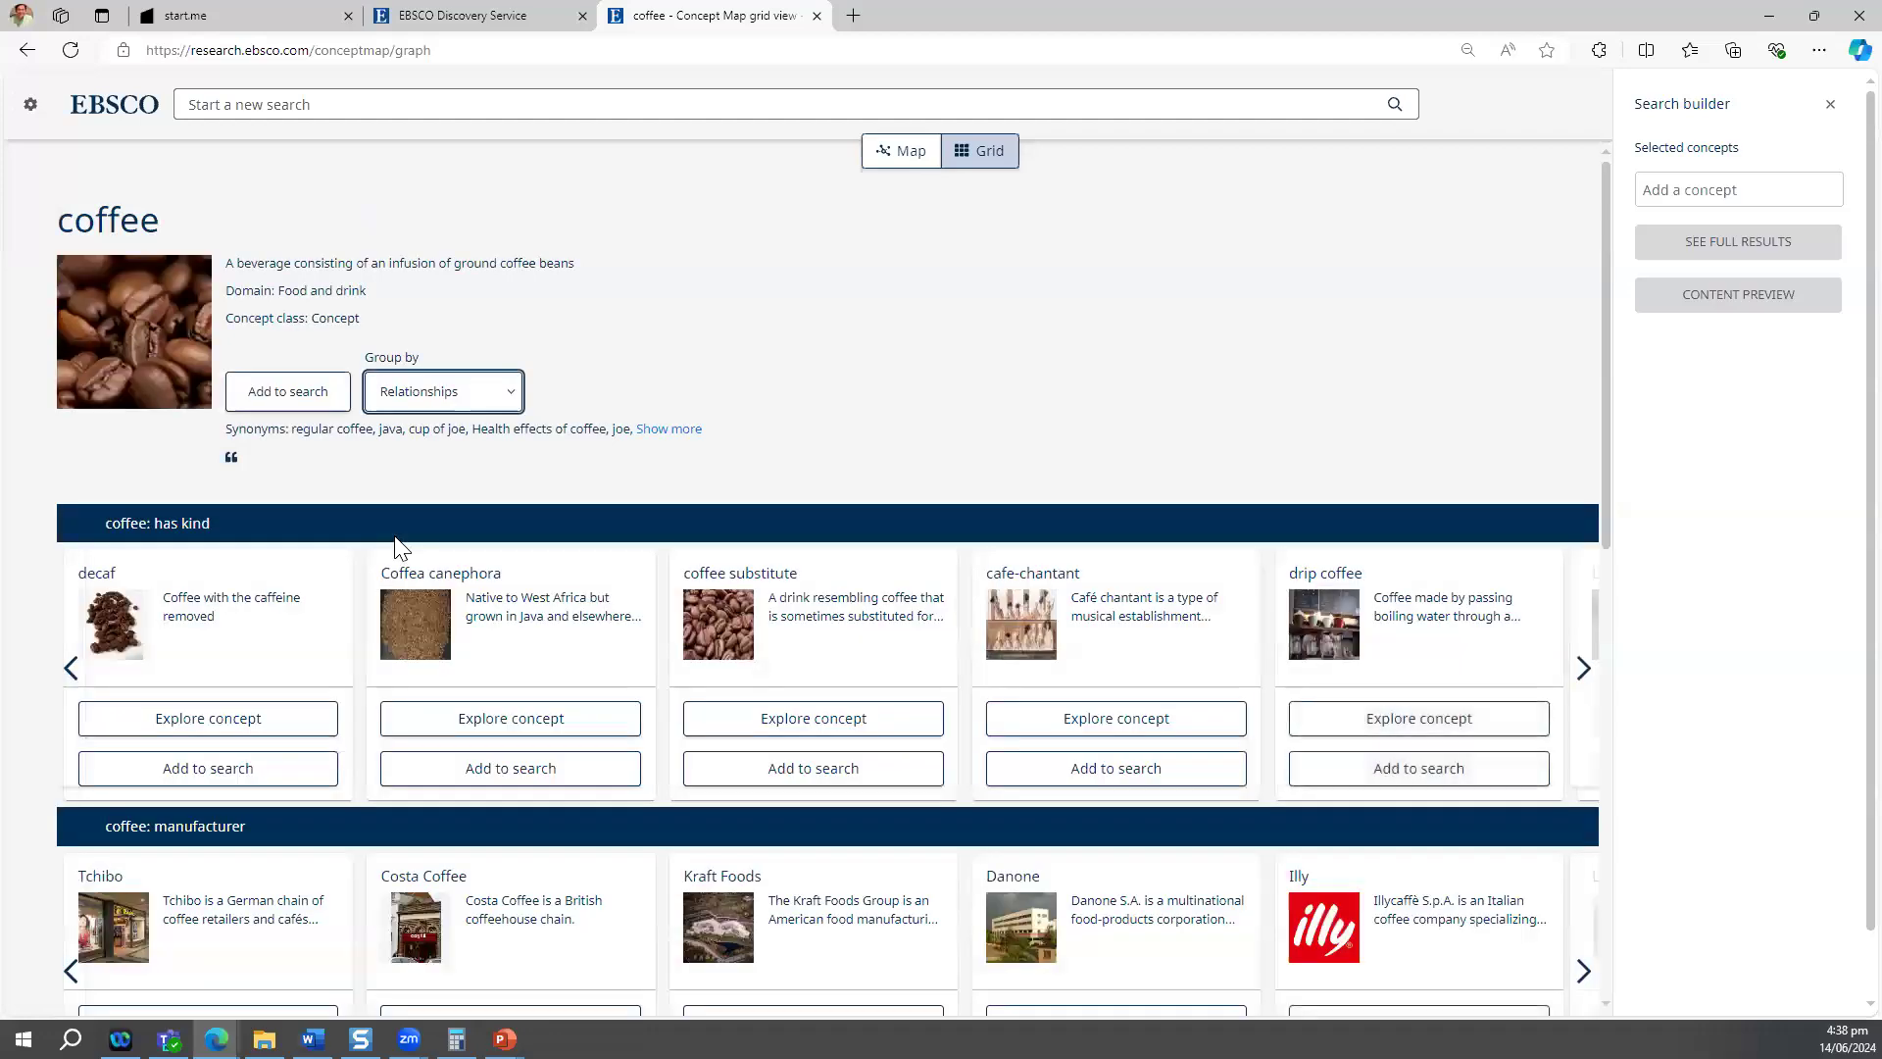
Open Concept Map settings and browse the language list, keeping English.
click(30, 108)
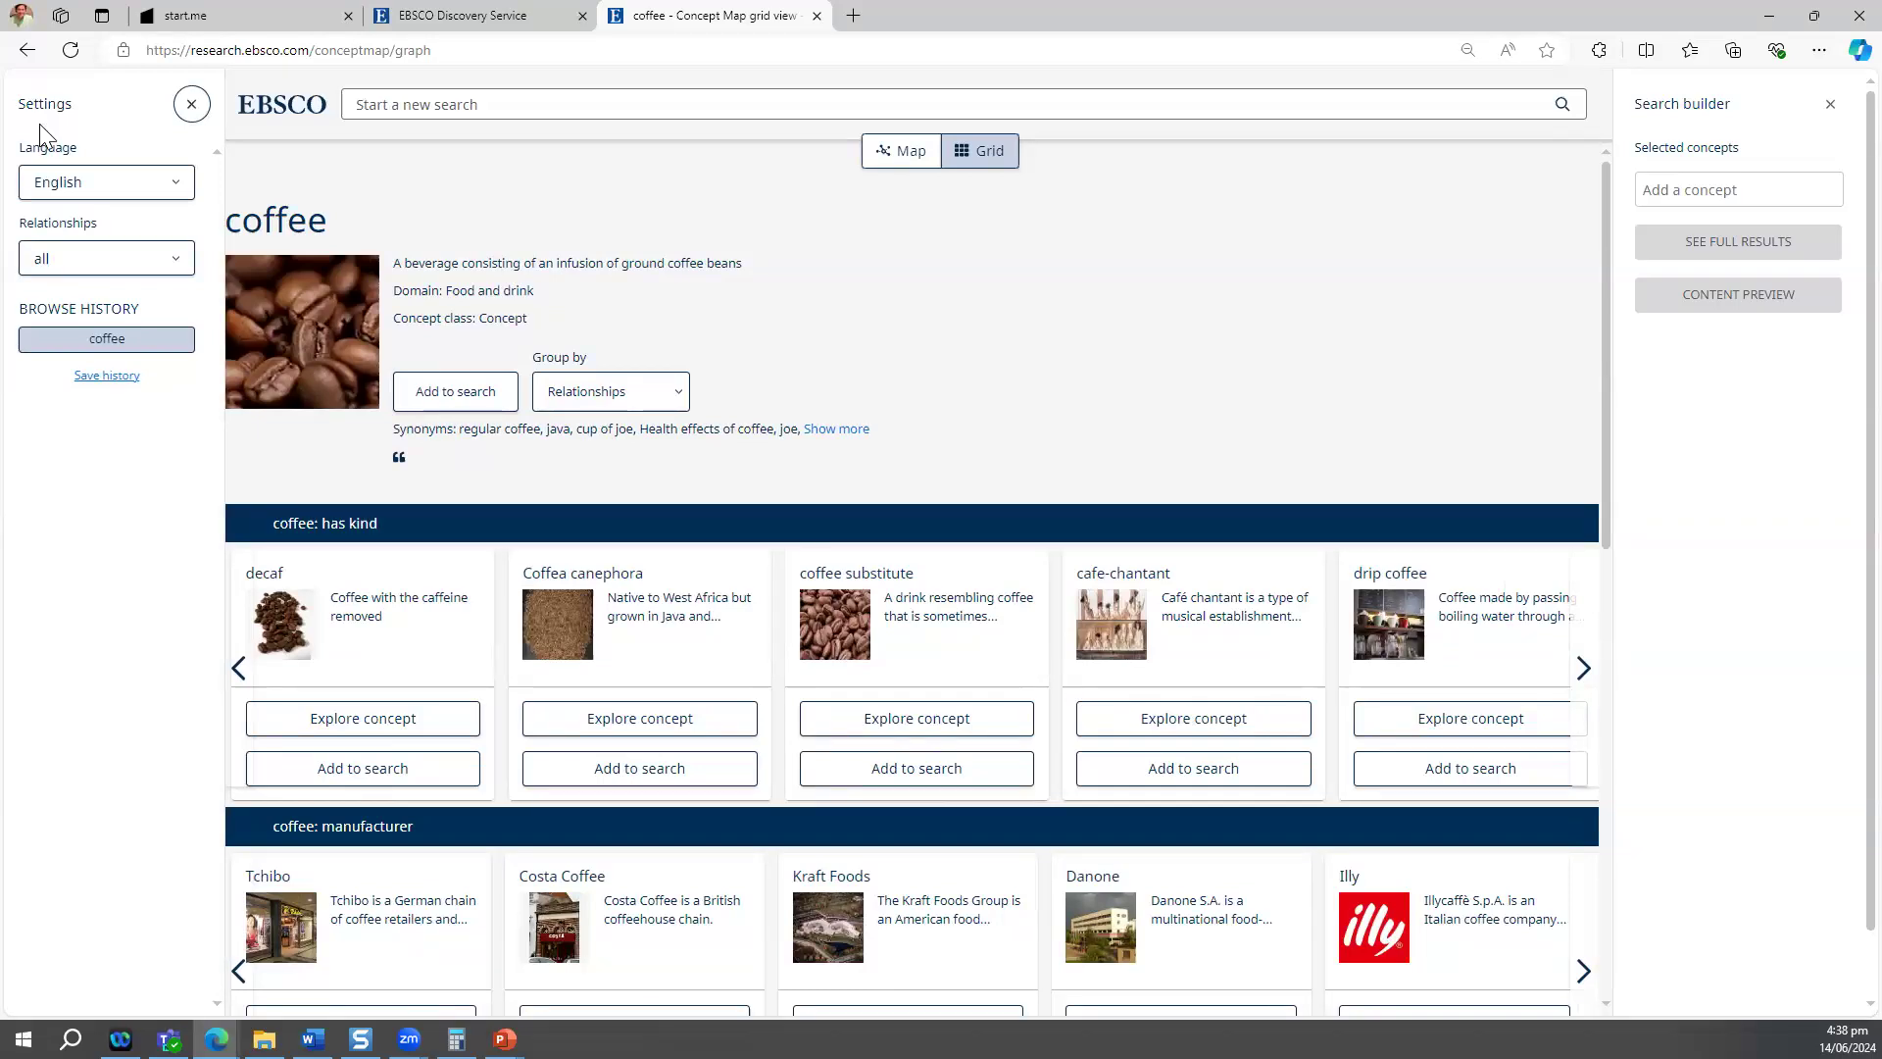
click(93, 191)
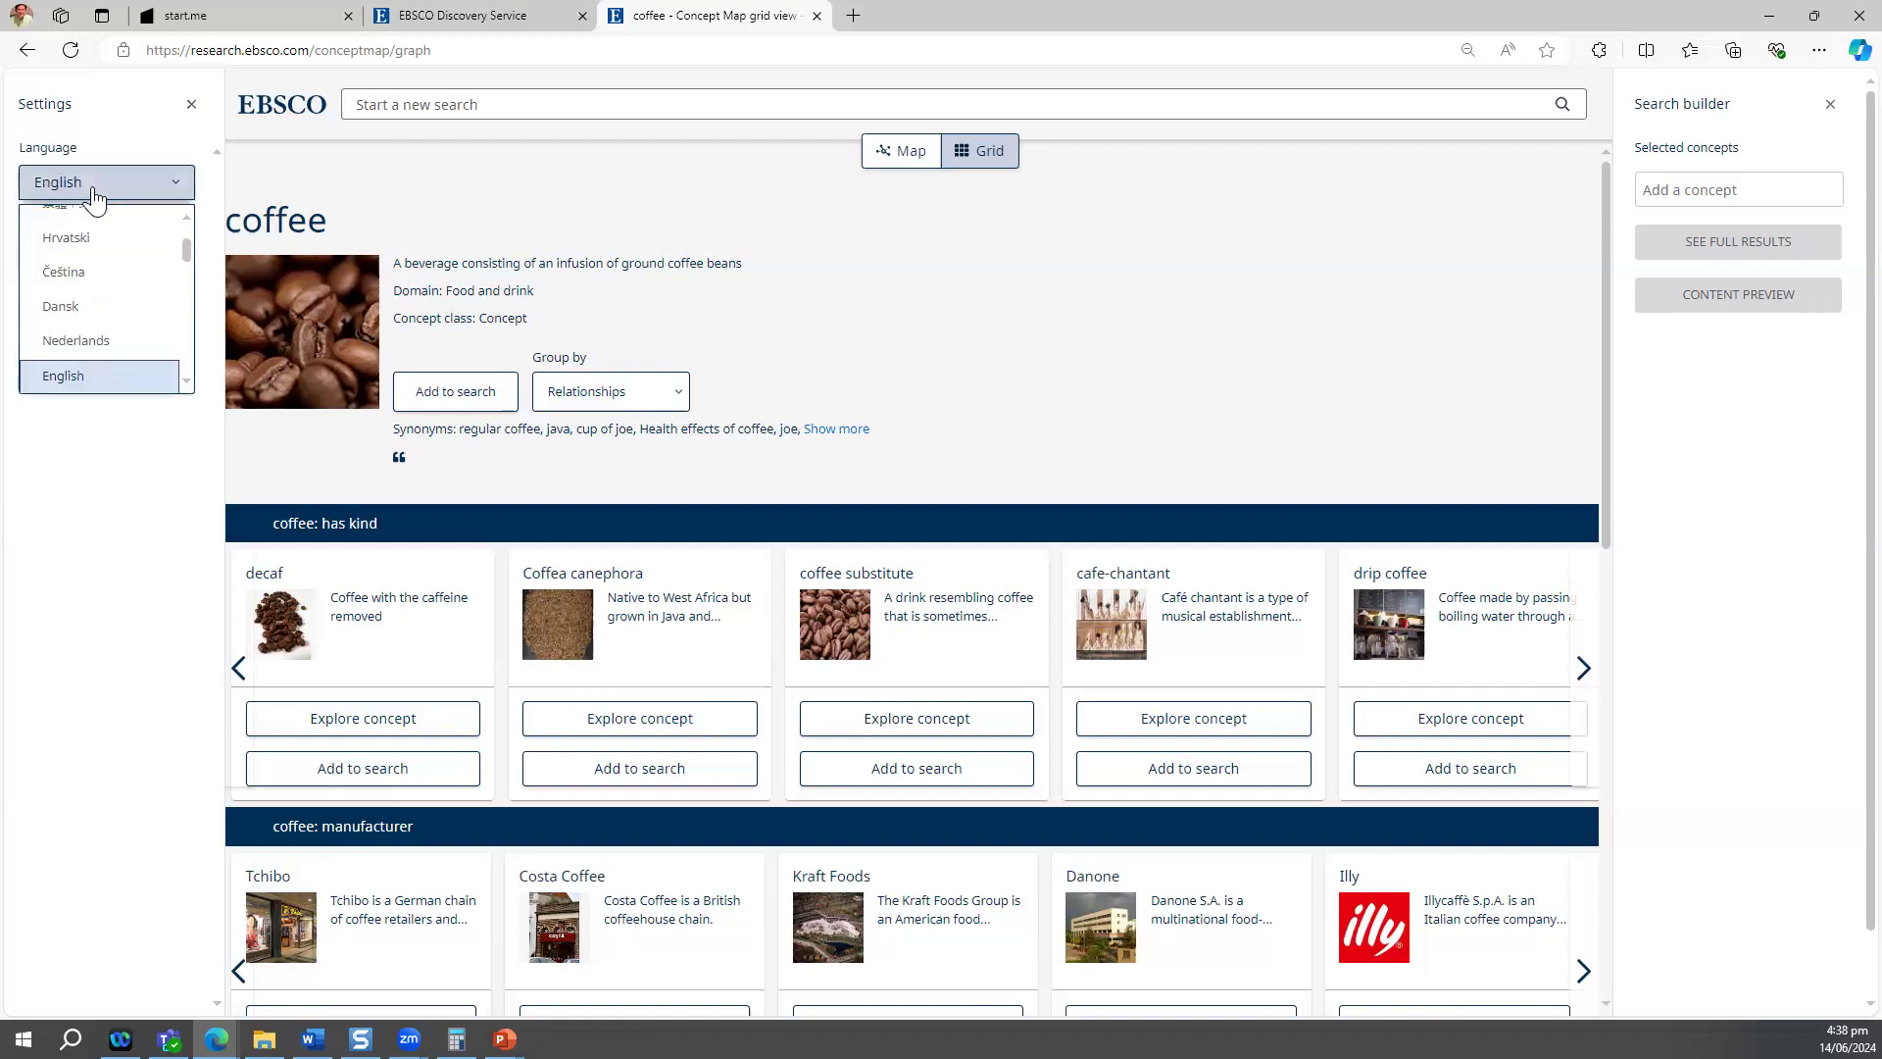
scroll(113, 331, down, 2)
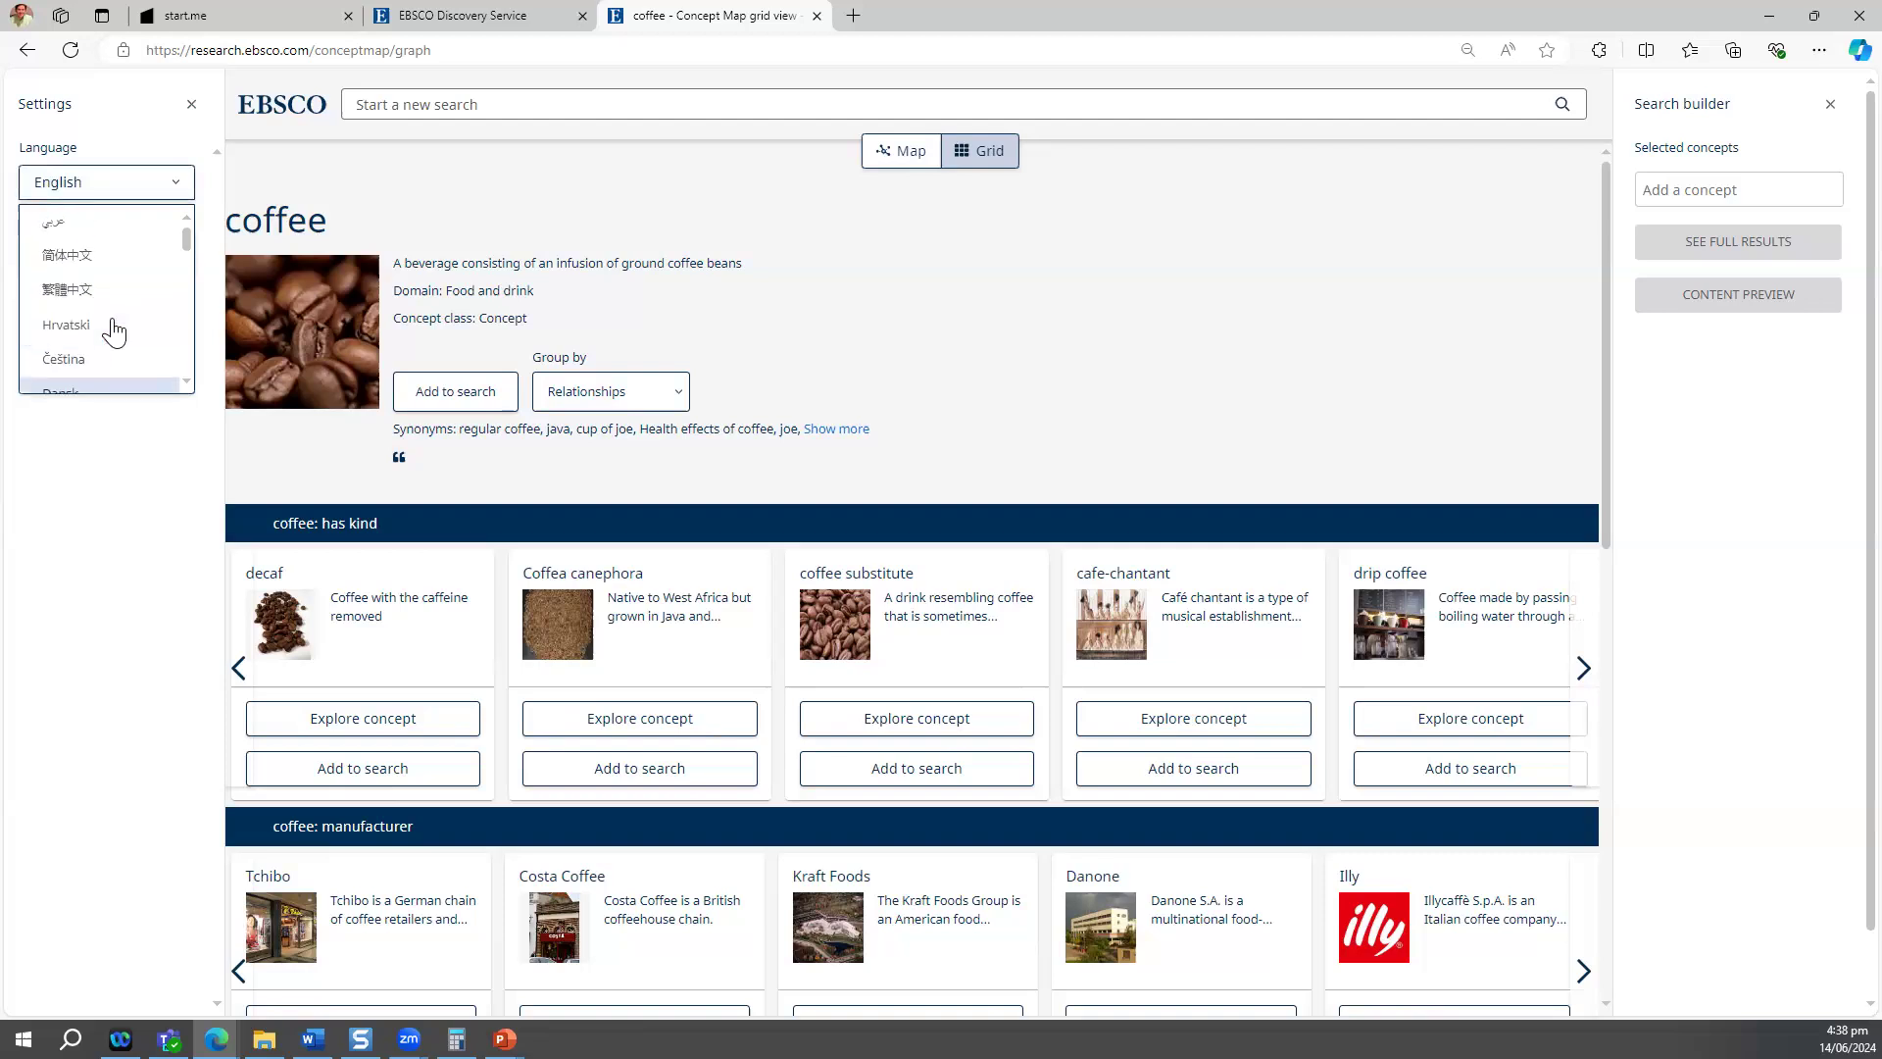
click(97, 467)
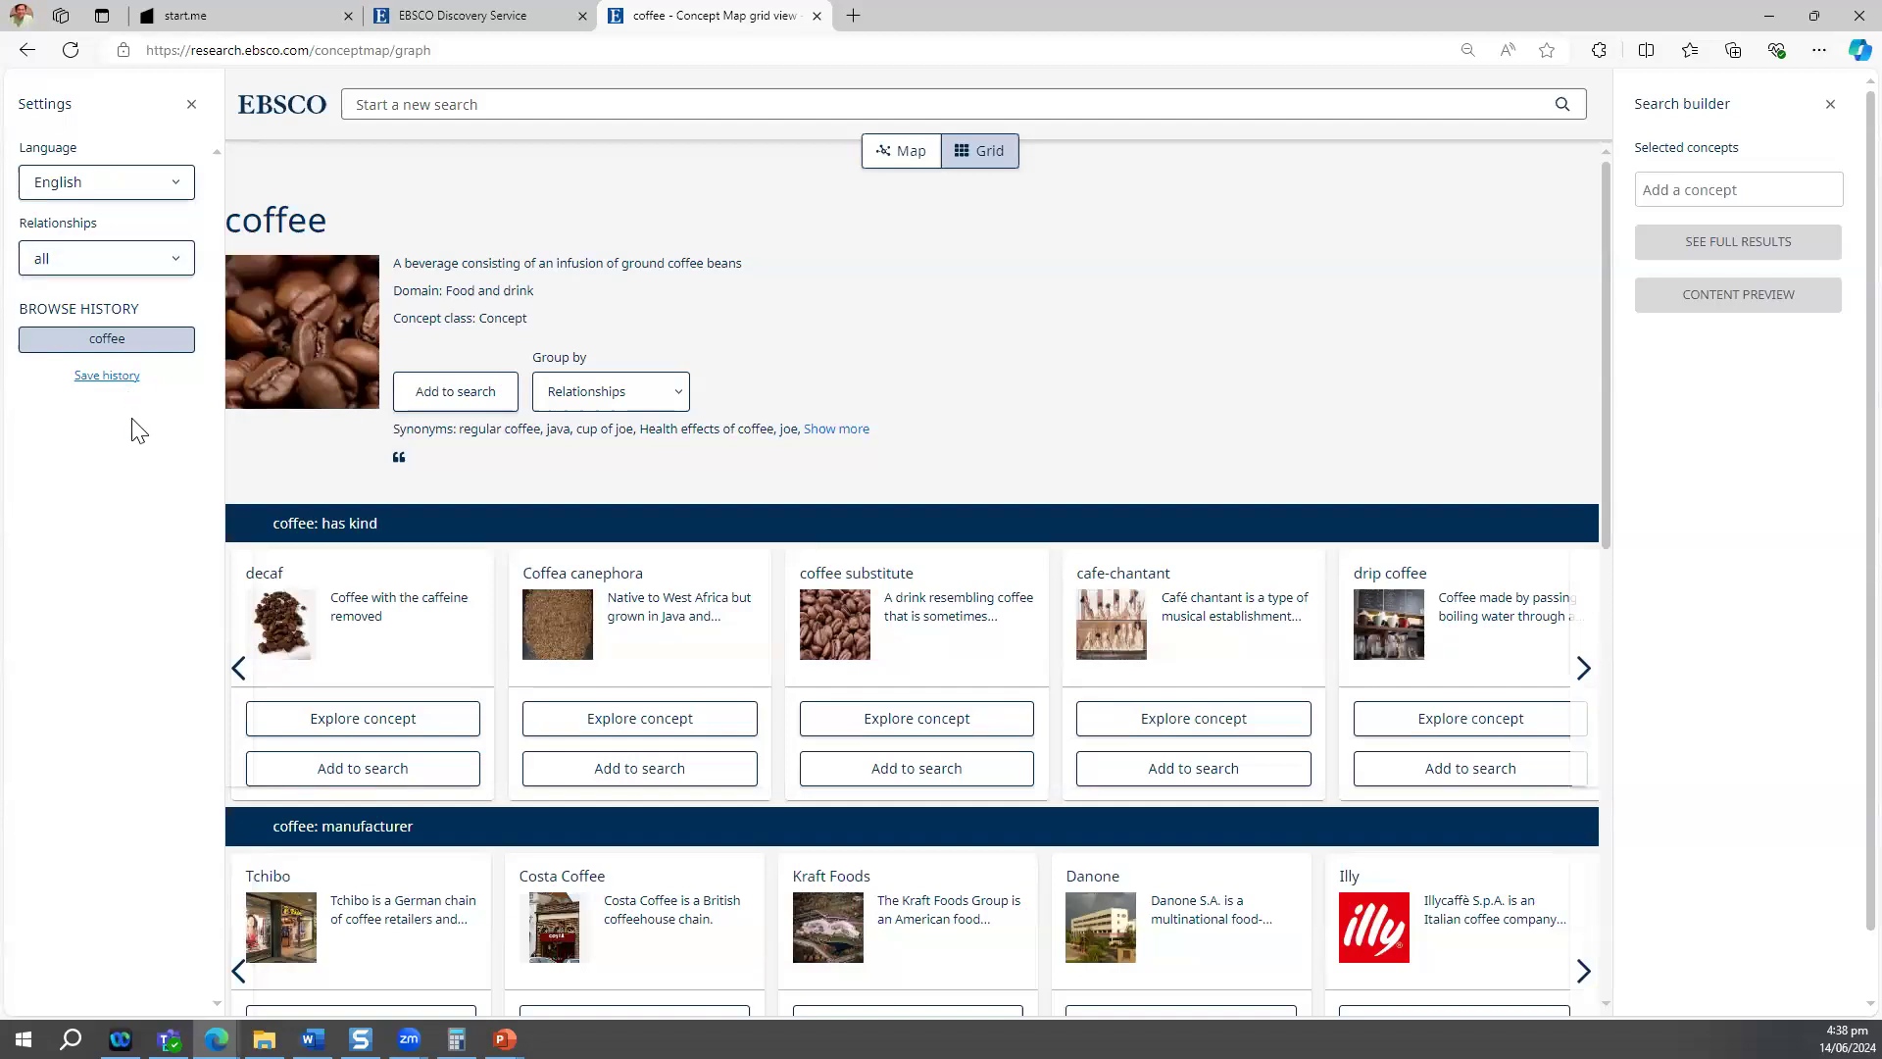
Filter relationships to 'has kind' only, then set the filter back to 'all'.
click(92, 259)
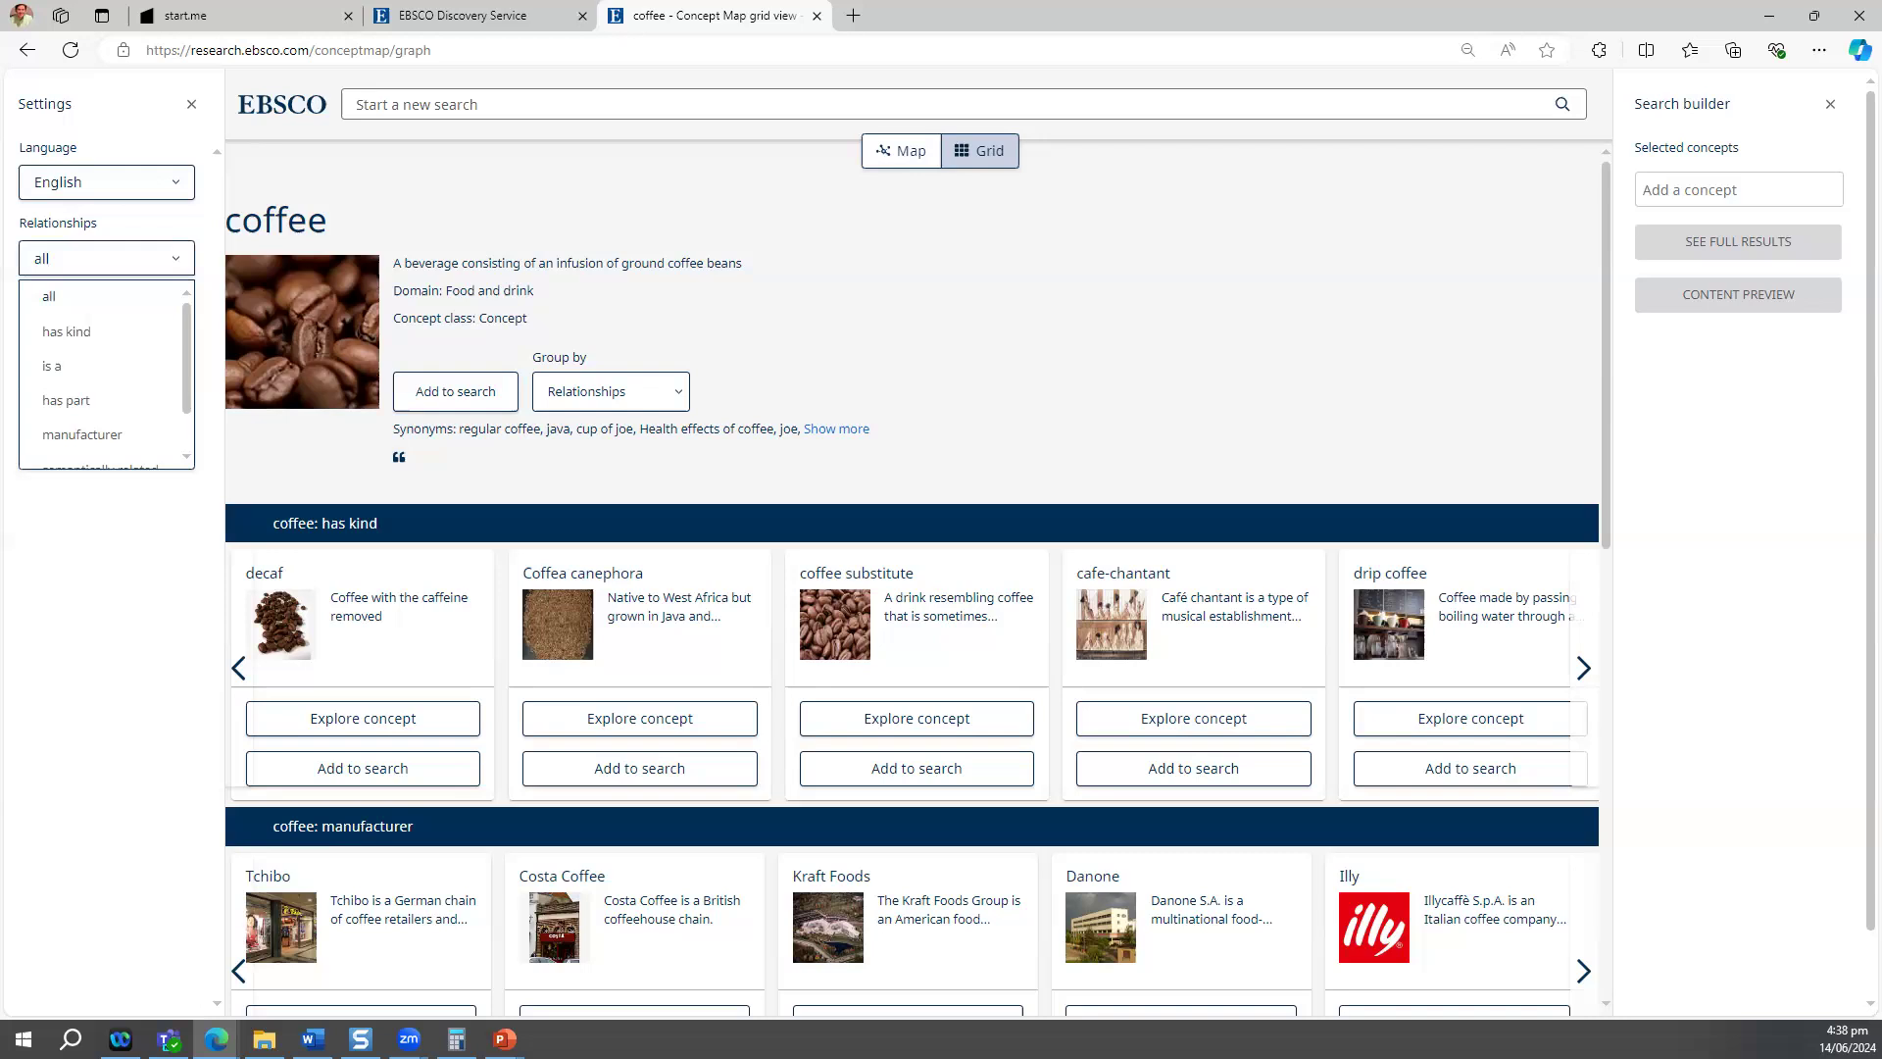
click(93, 339)
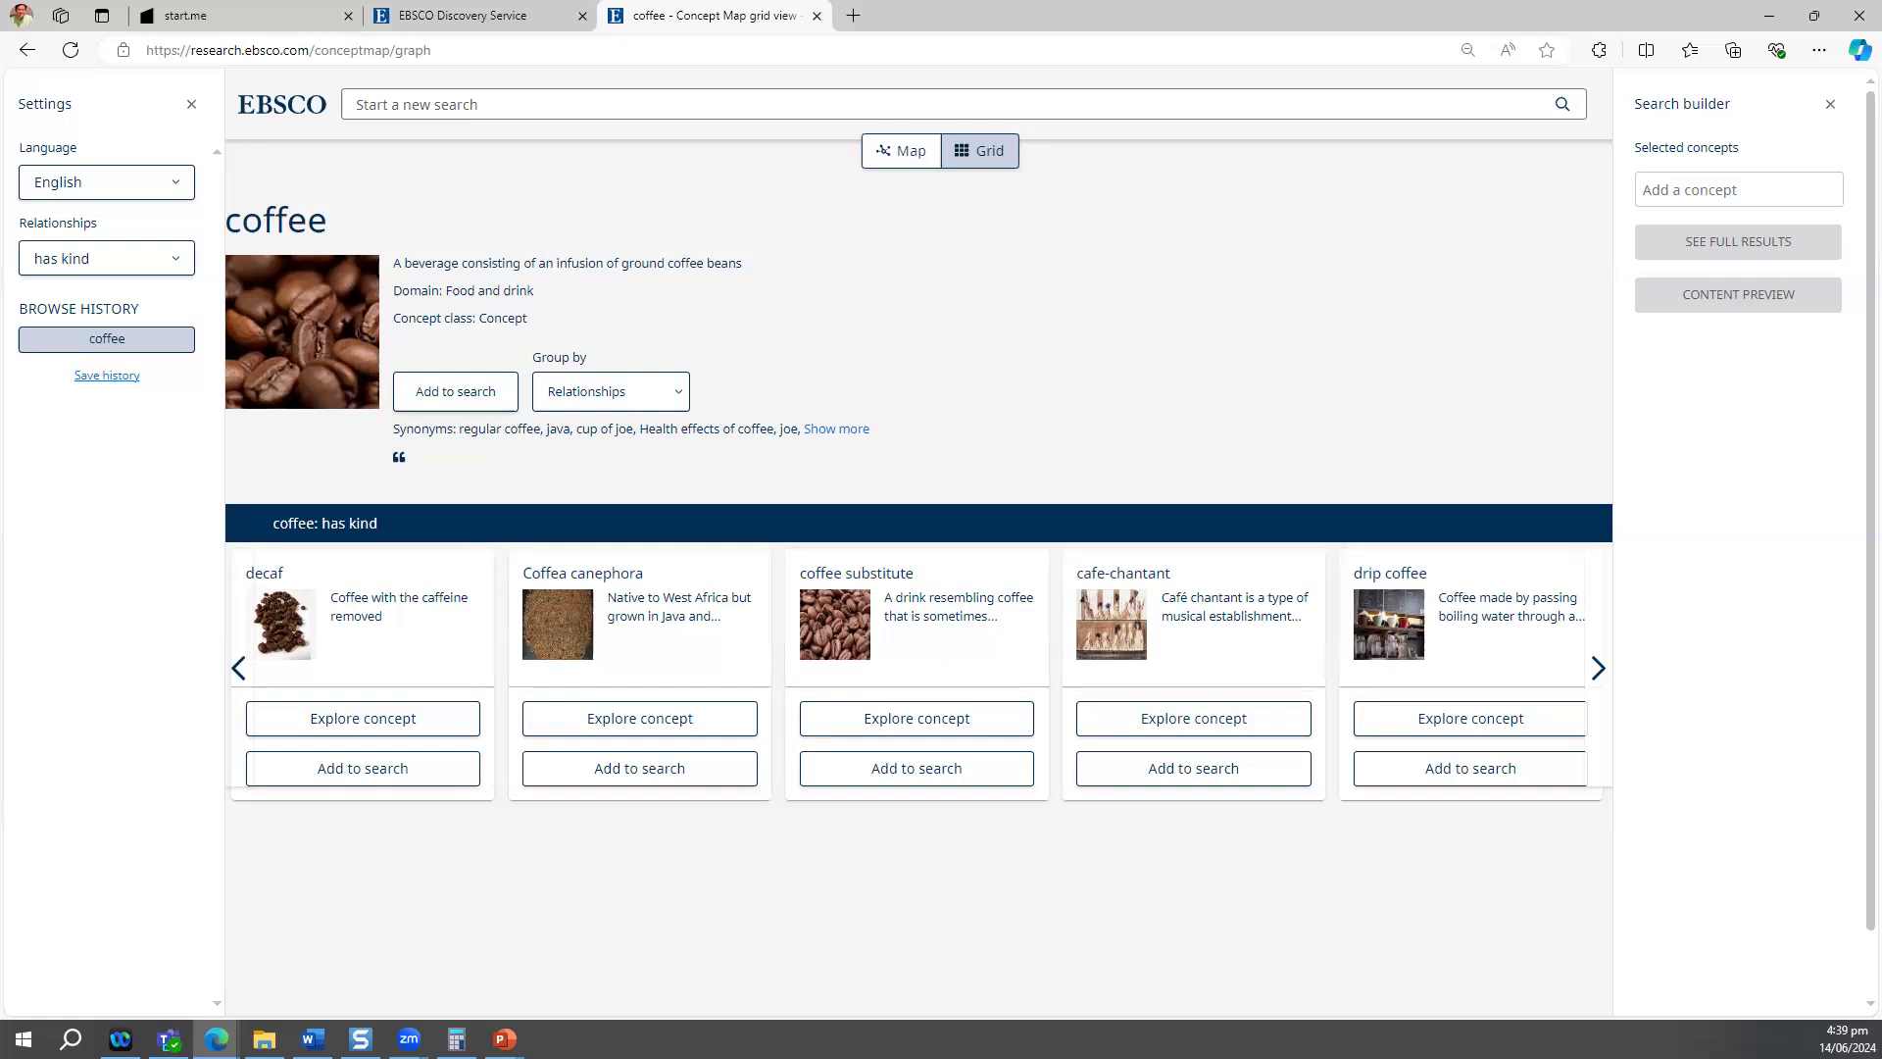
click(149, 282)
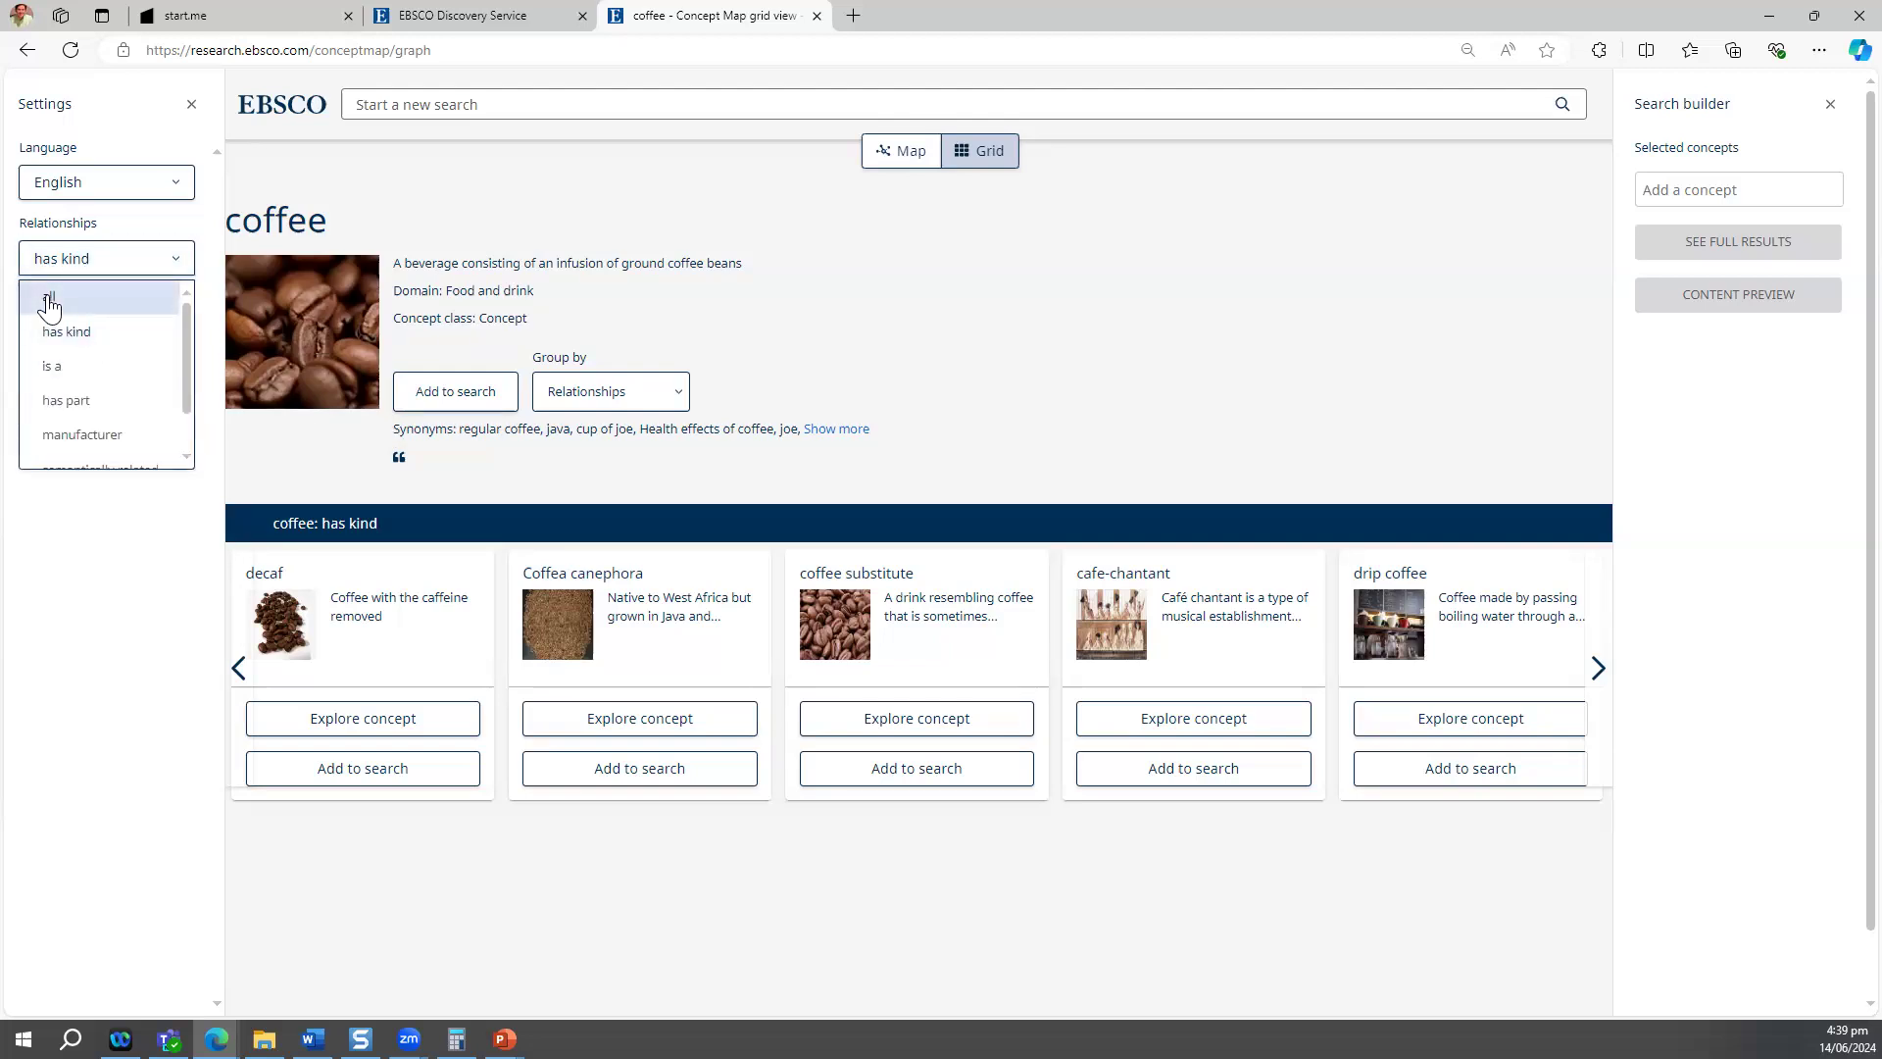
click(49, 299)
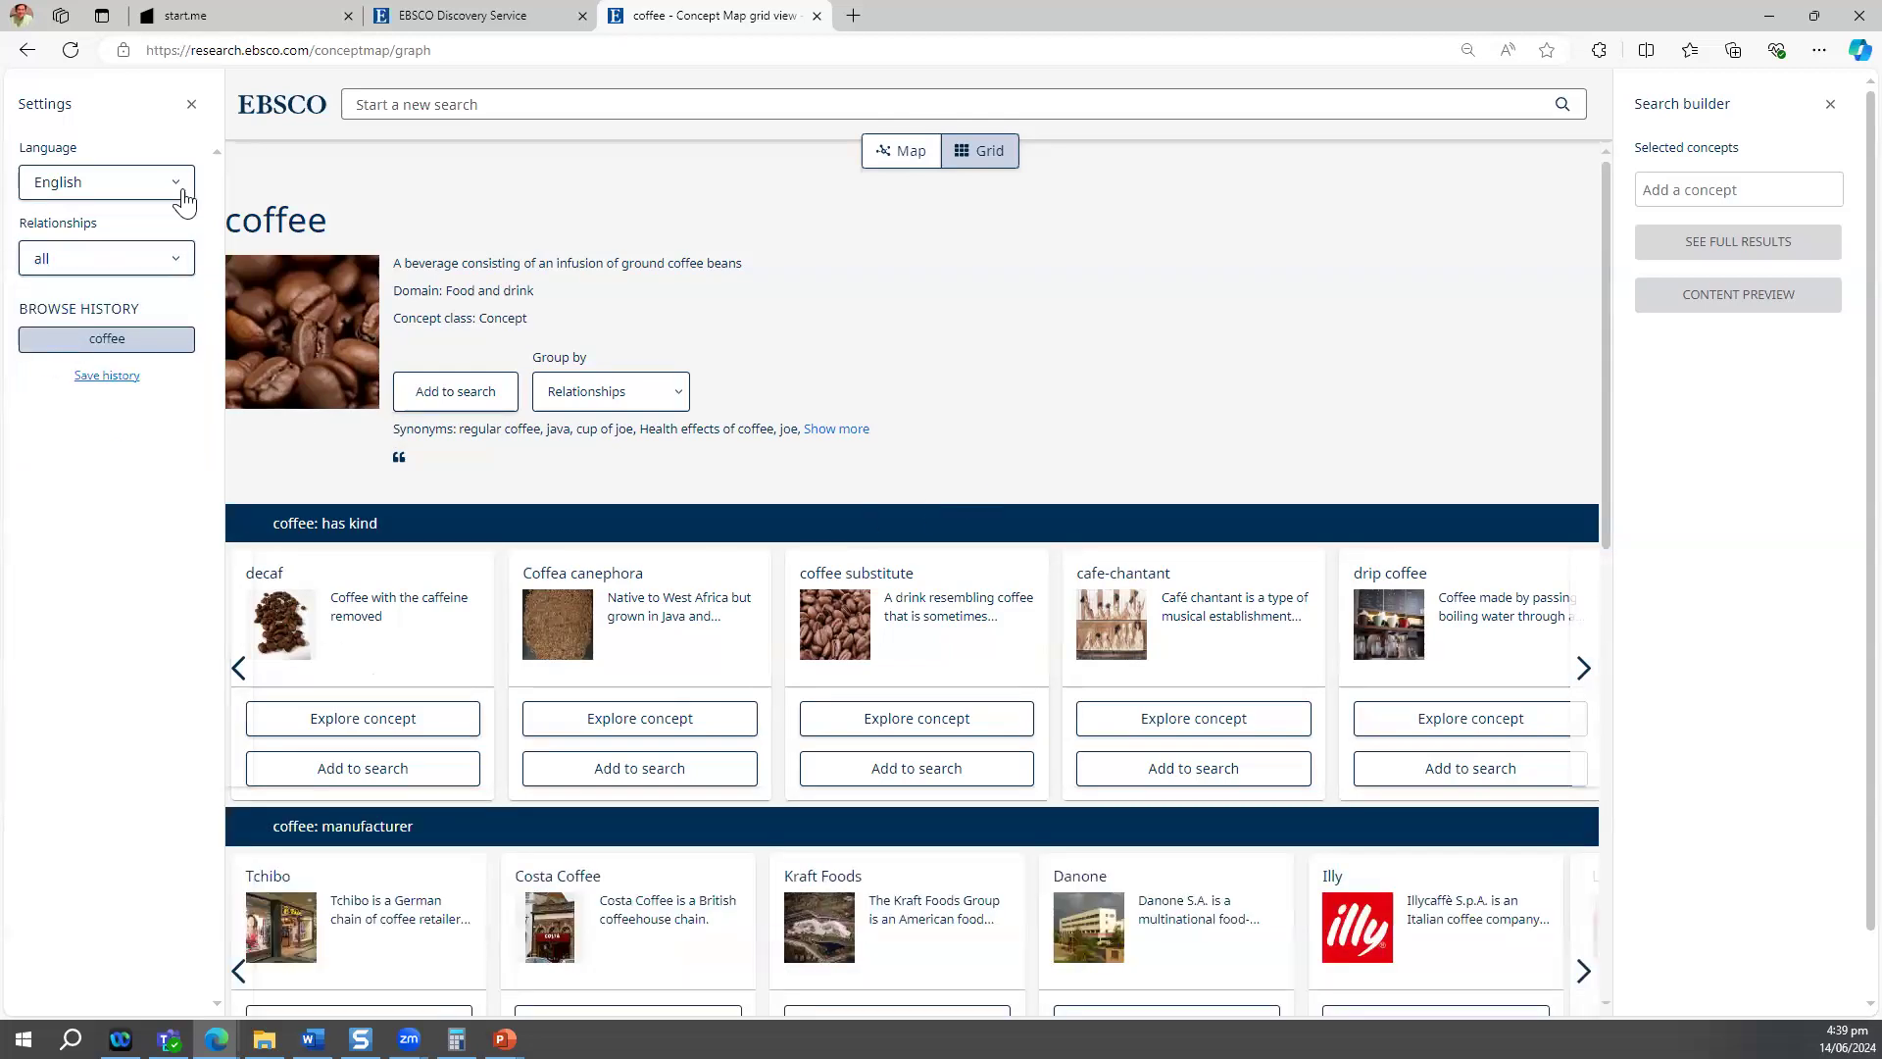
Close the Settings panel and explore the decaf concept's page.
click(191, 104)
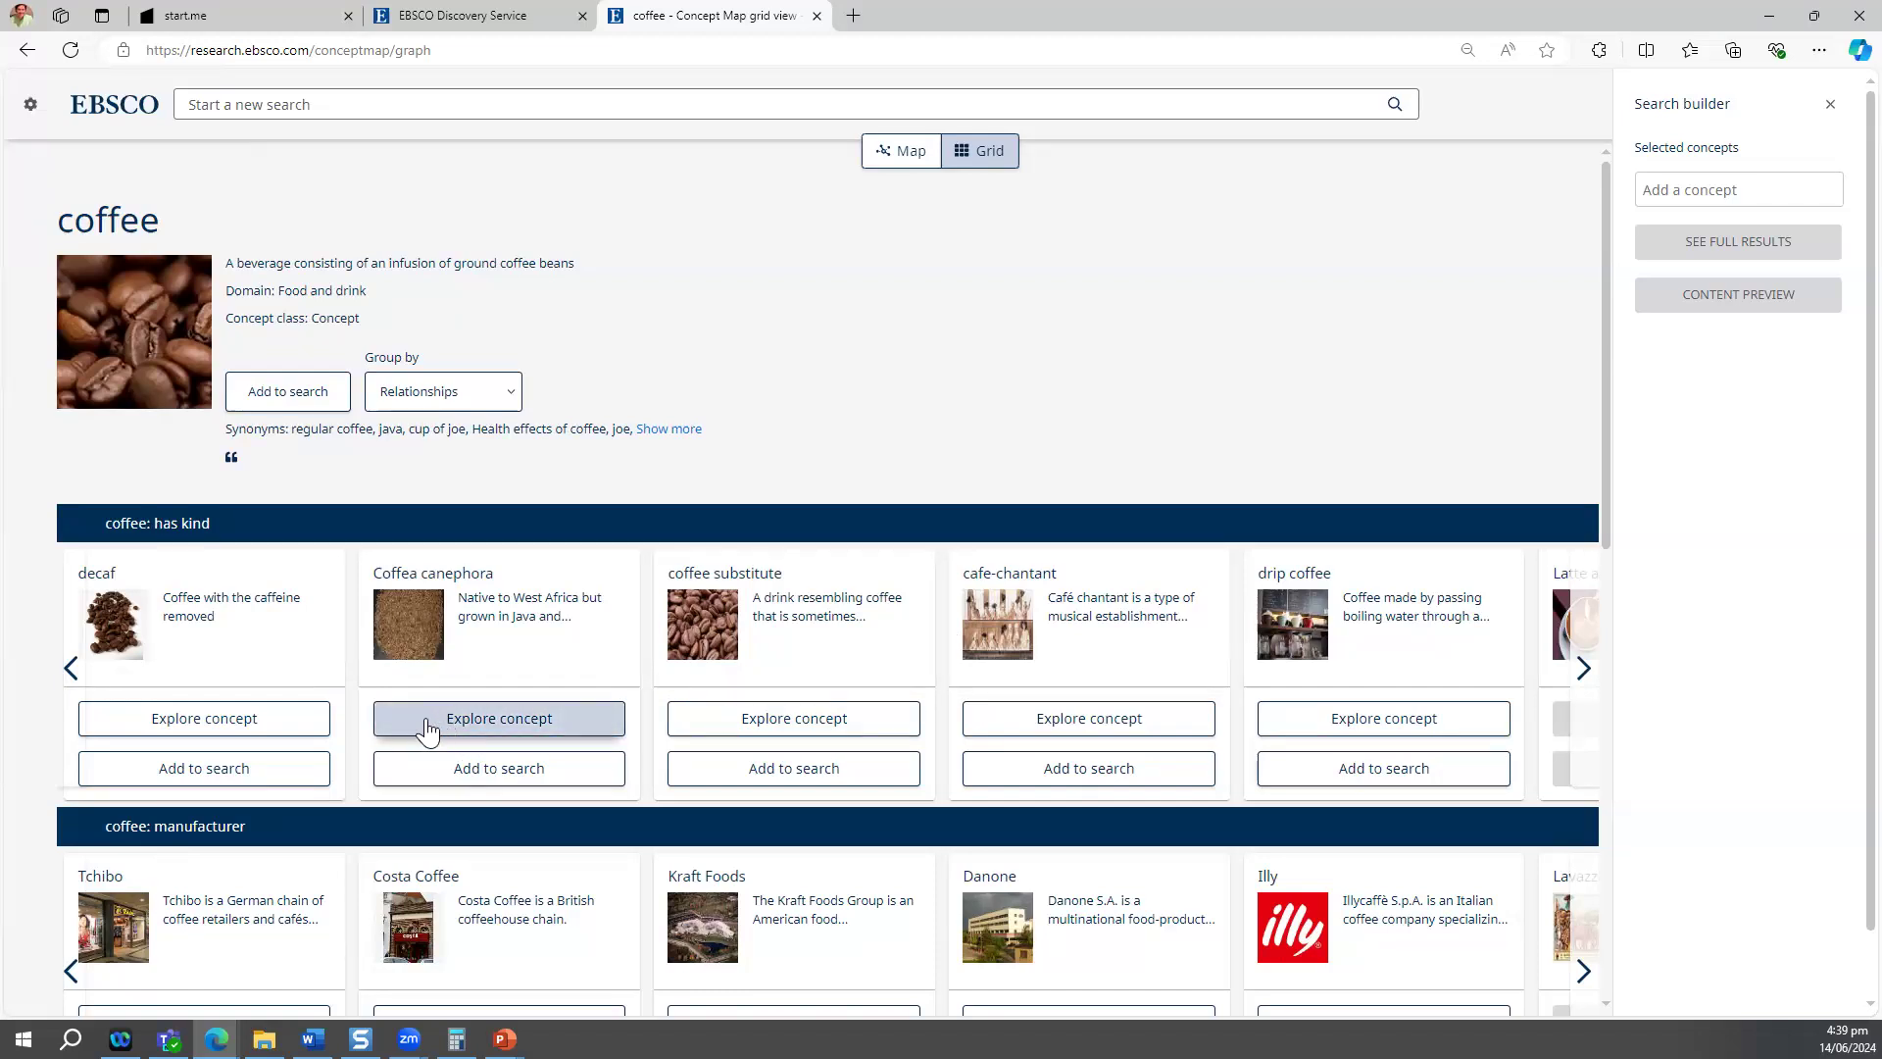
click(261, 720)
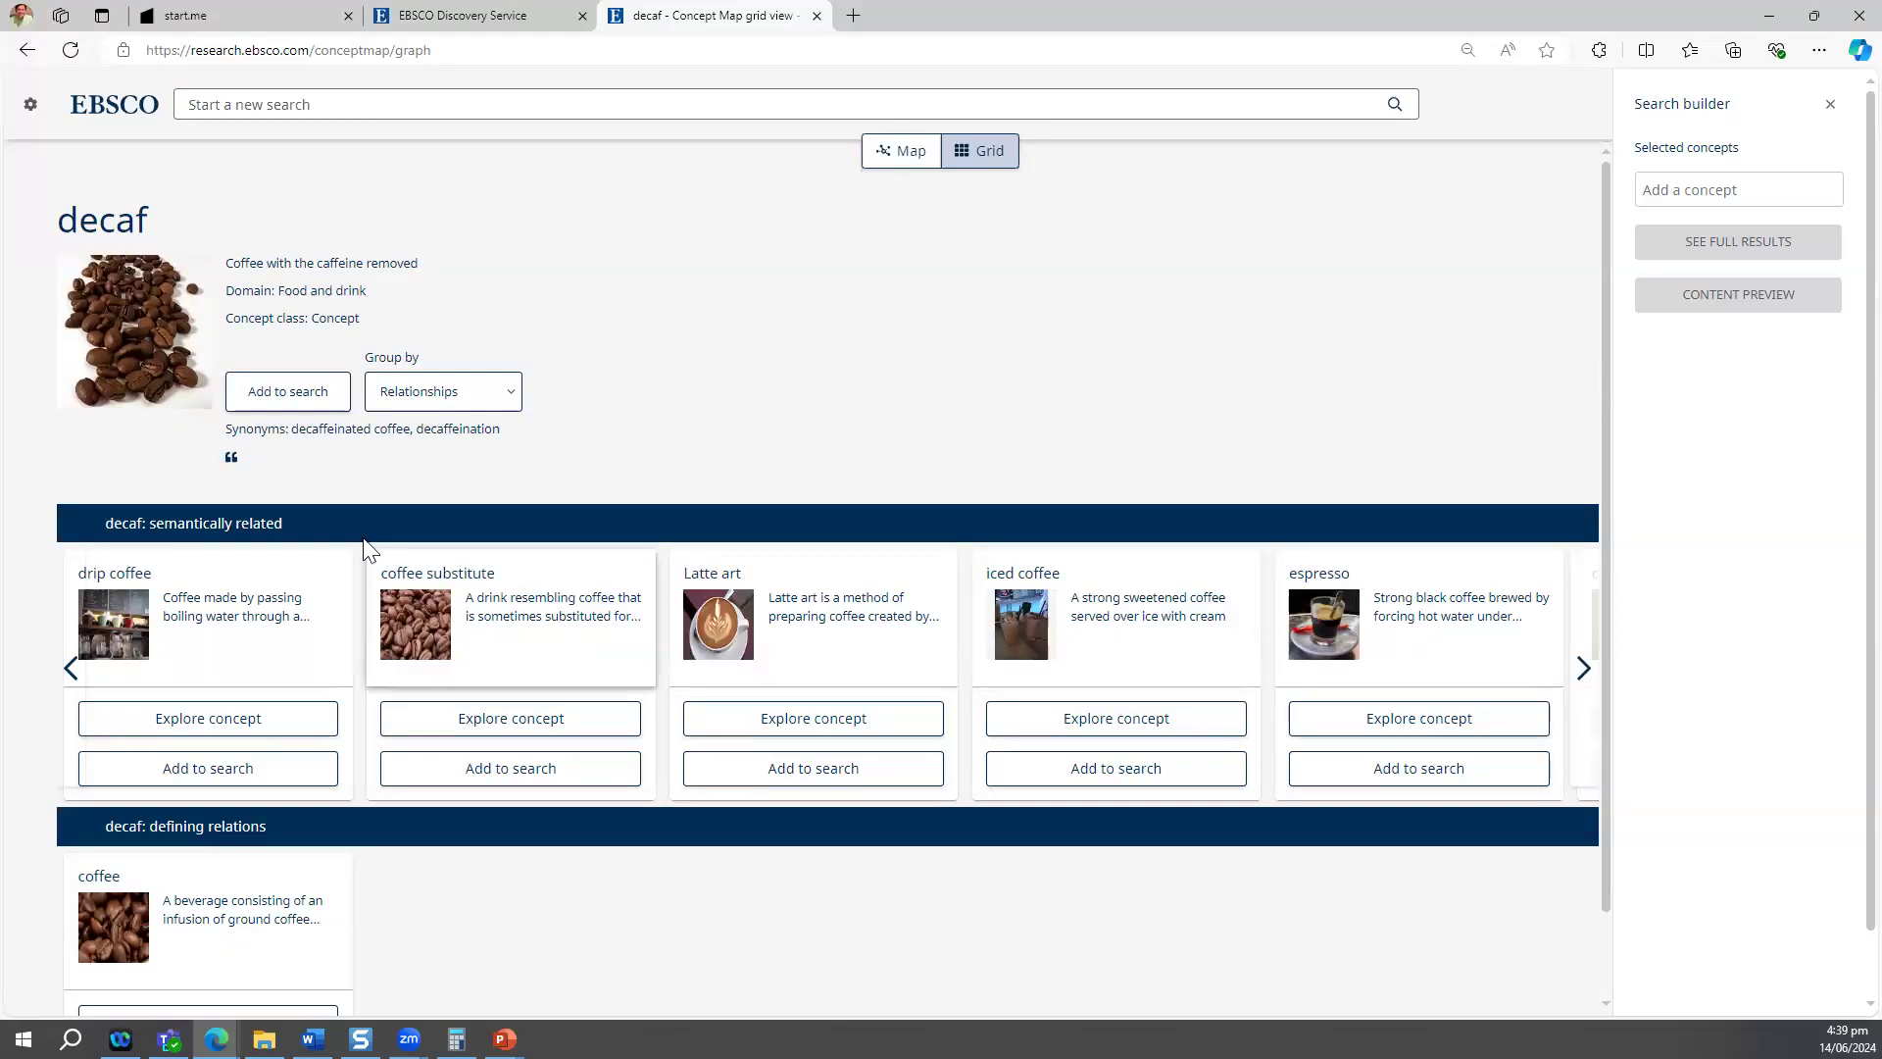
Add decaf to the search builder, preview its content, and open its full results.
click(272, 406)
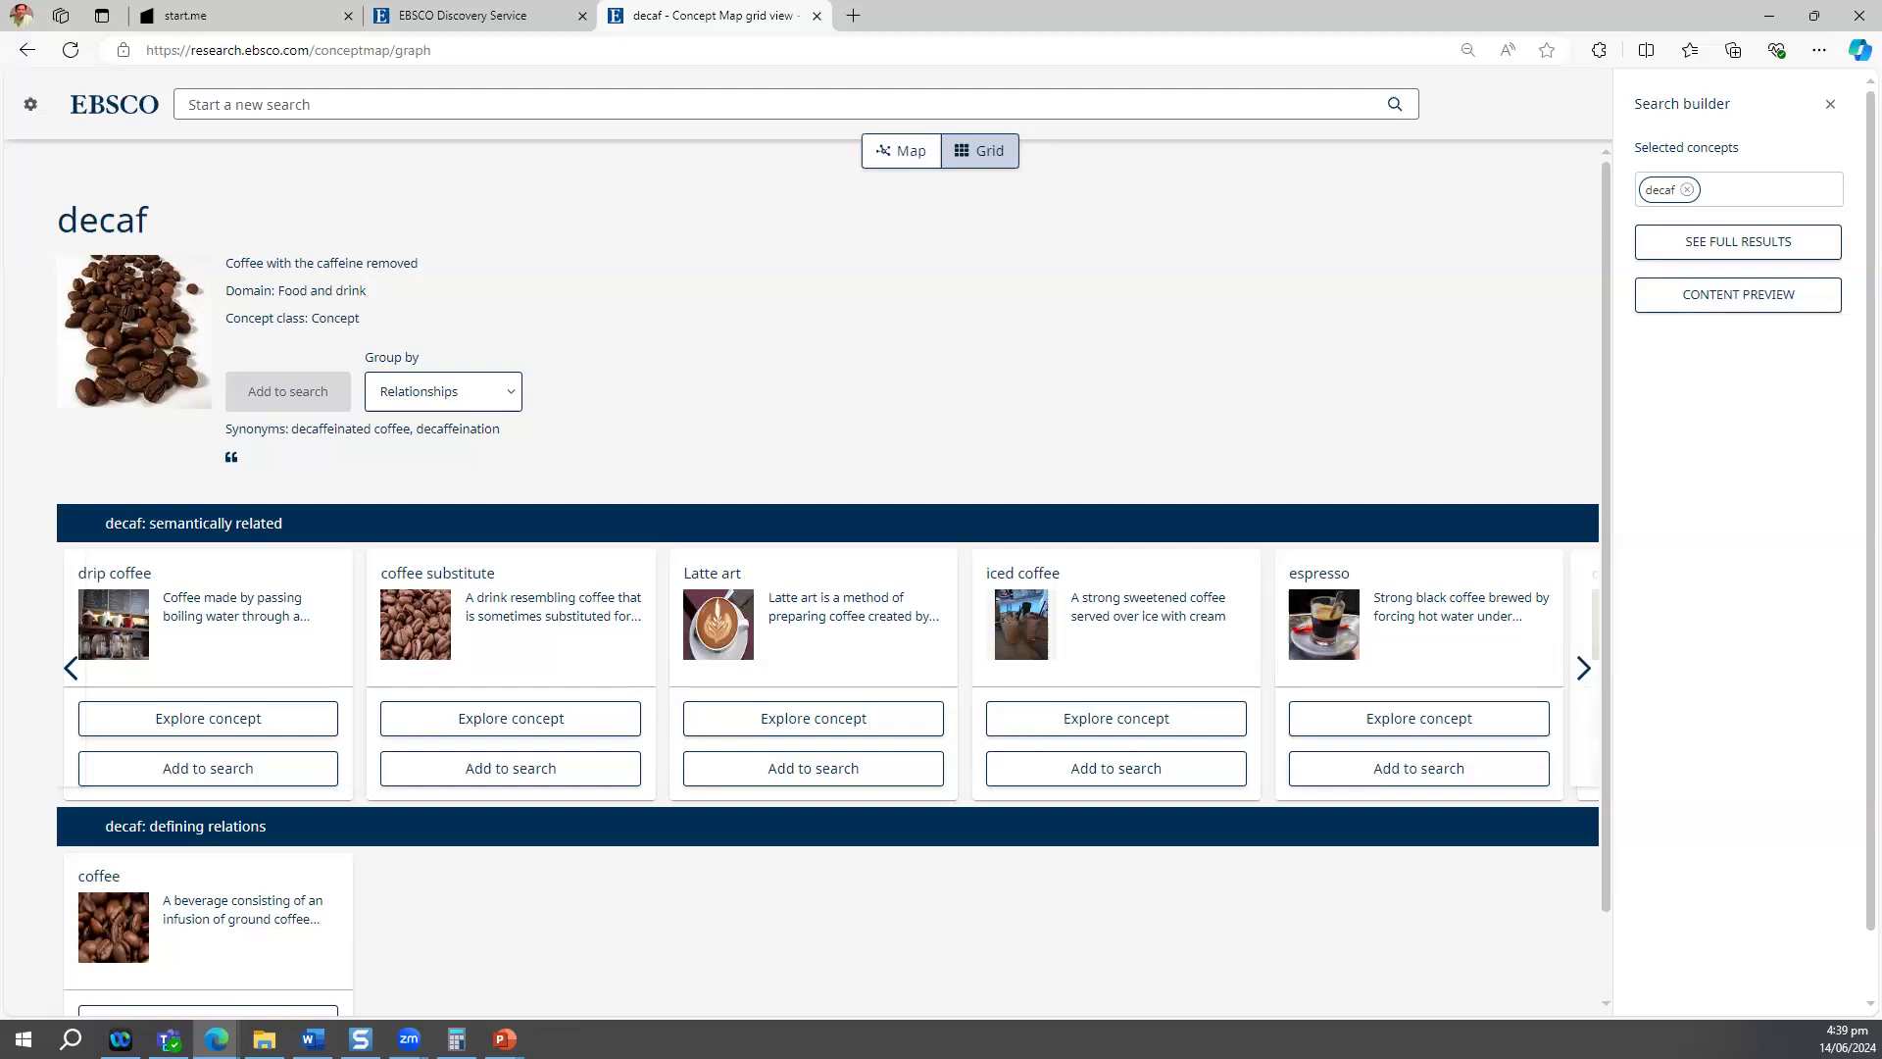
click(1694, 312)
click(1728, 245)
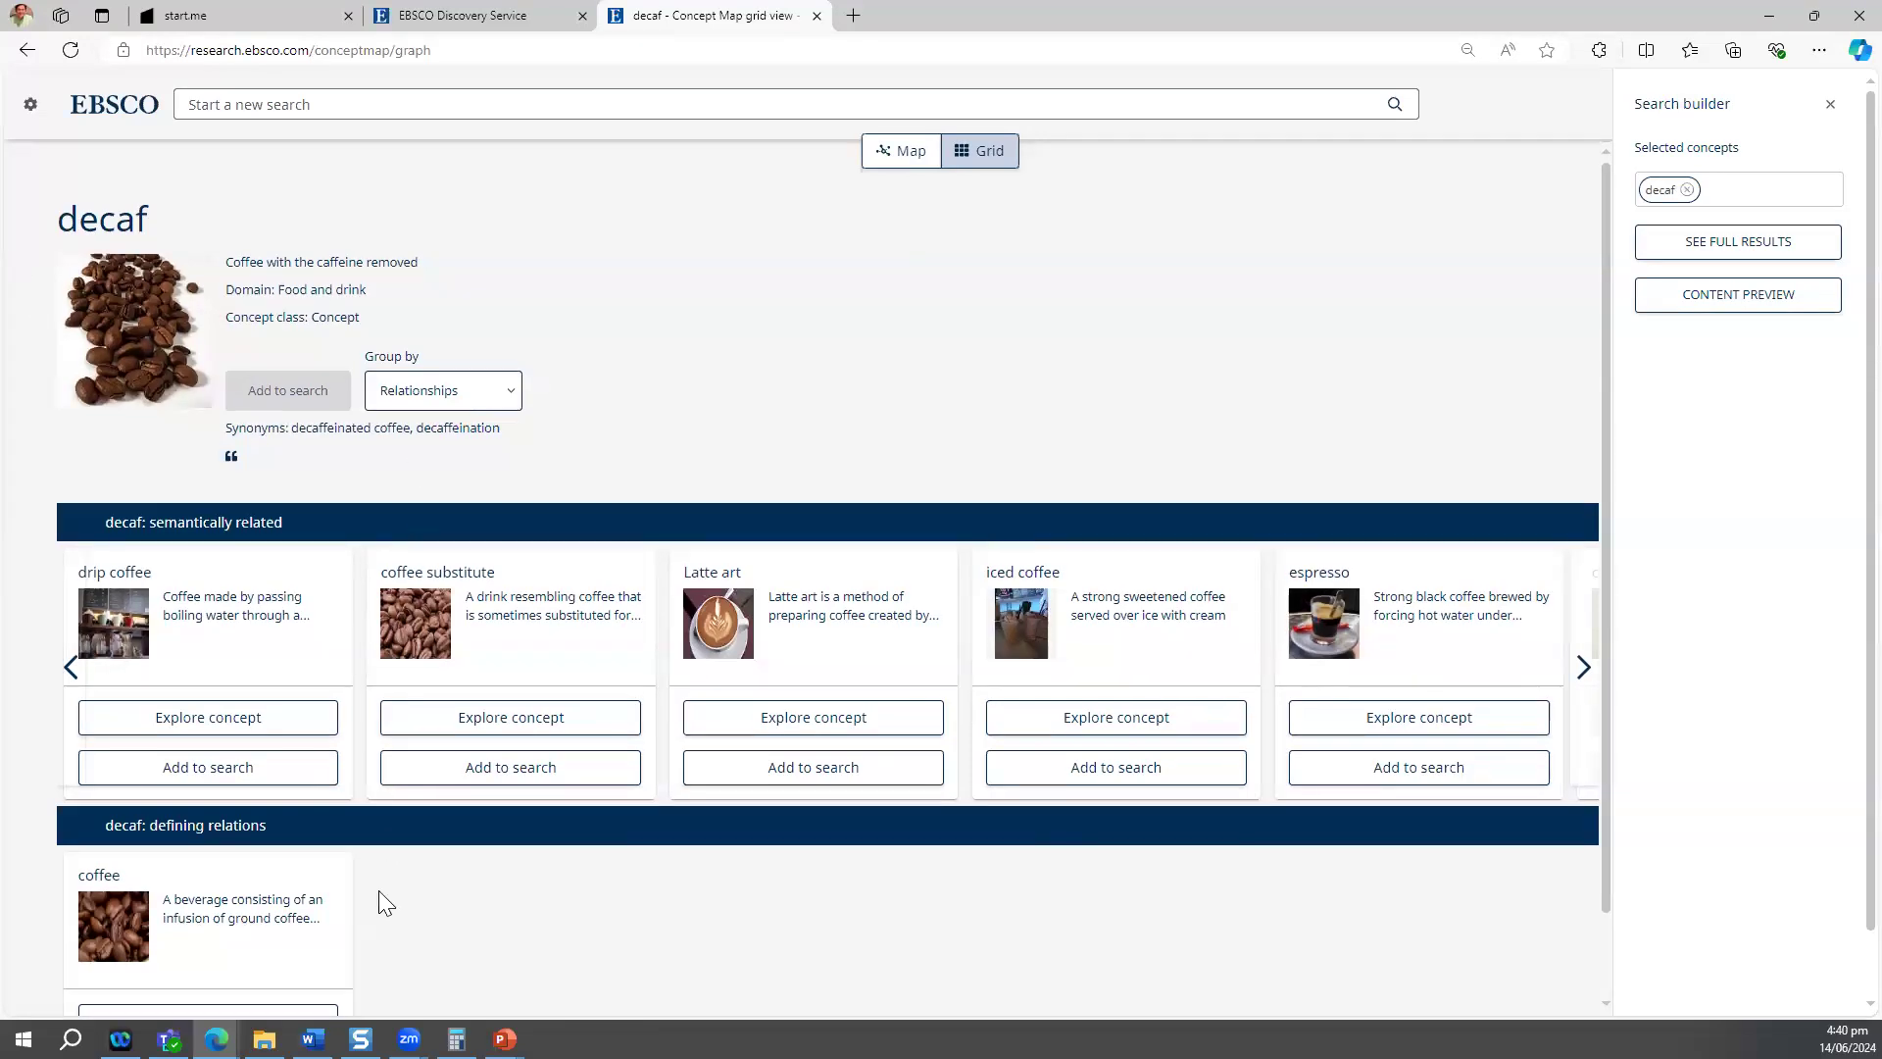
scroll(265, 877, down, 1)
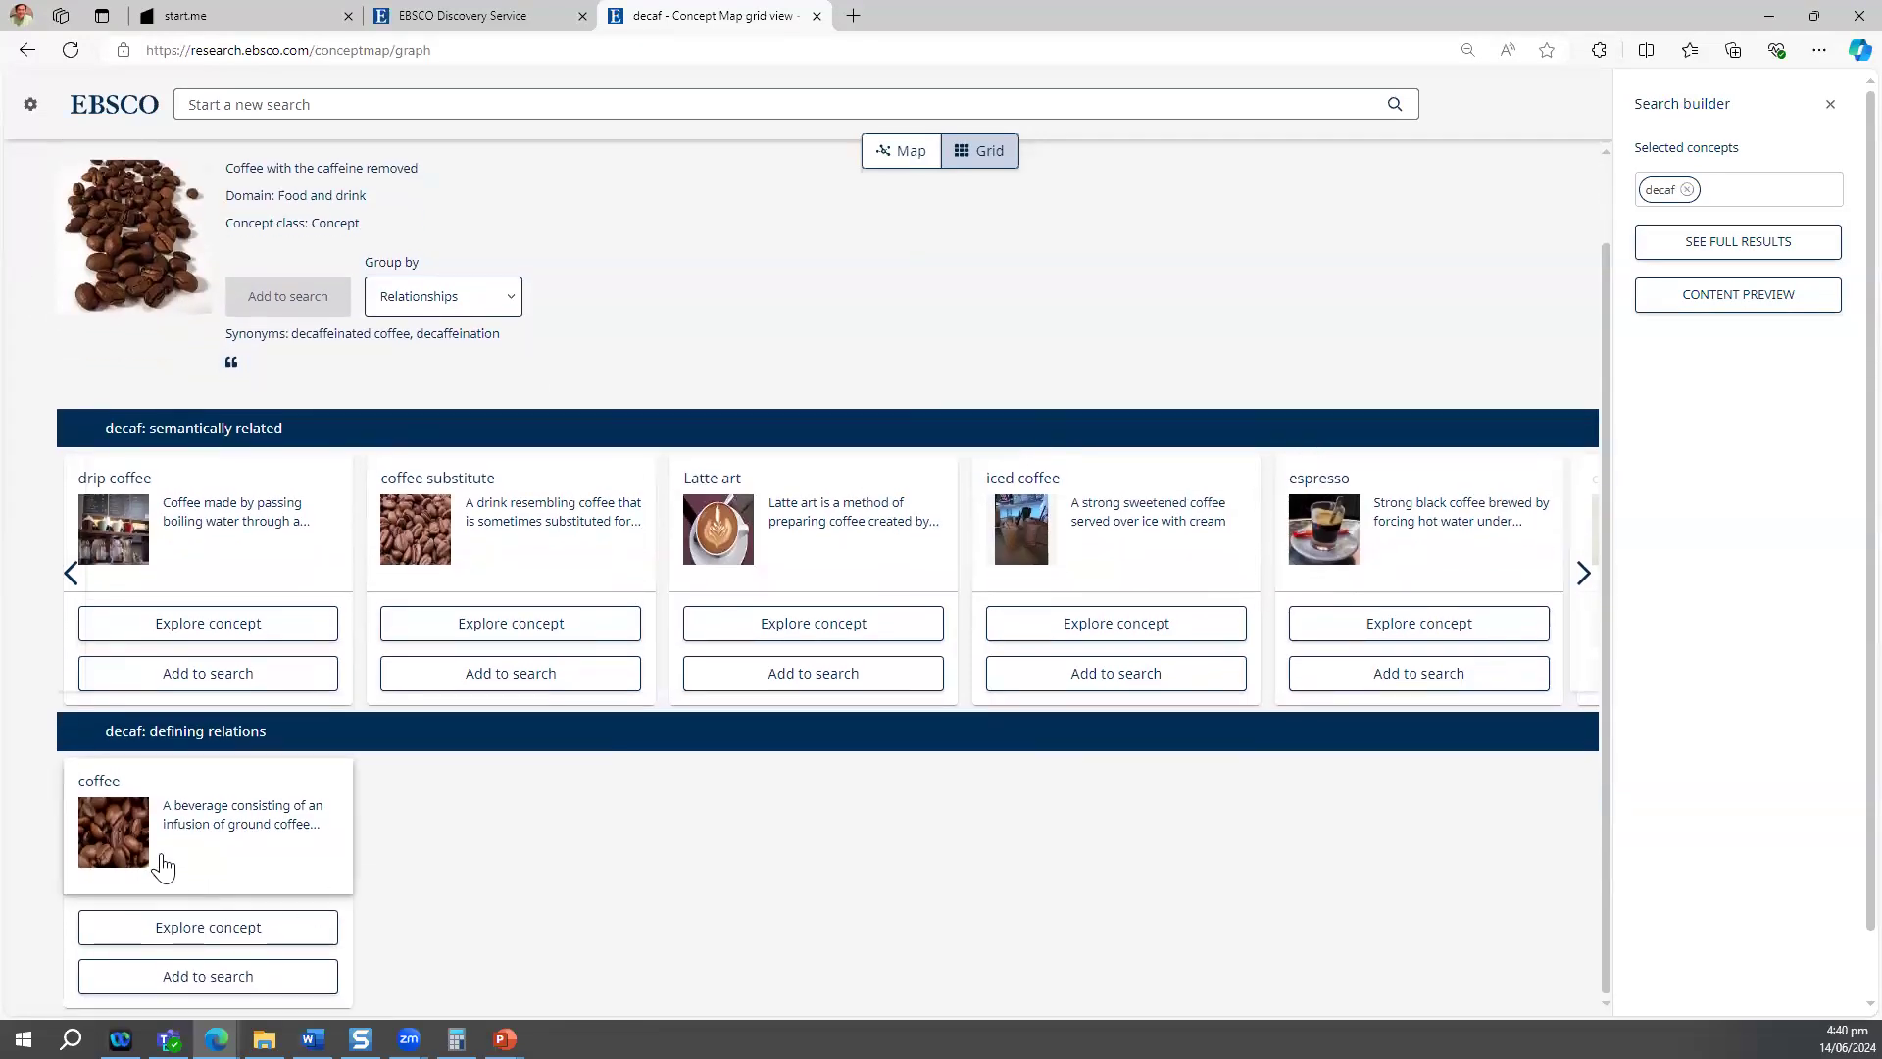
Add coffee and hot beverage to the builder, toggling the decaf–coffee link to OR and back to AND.
click(204, 946)
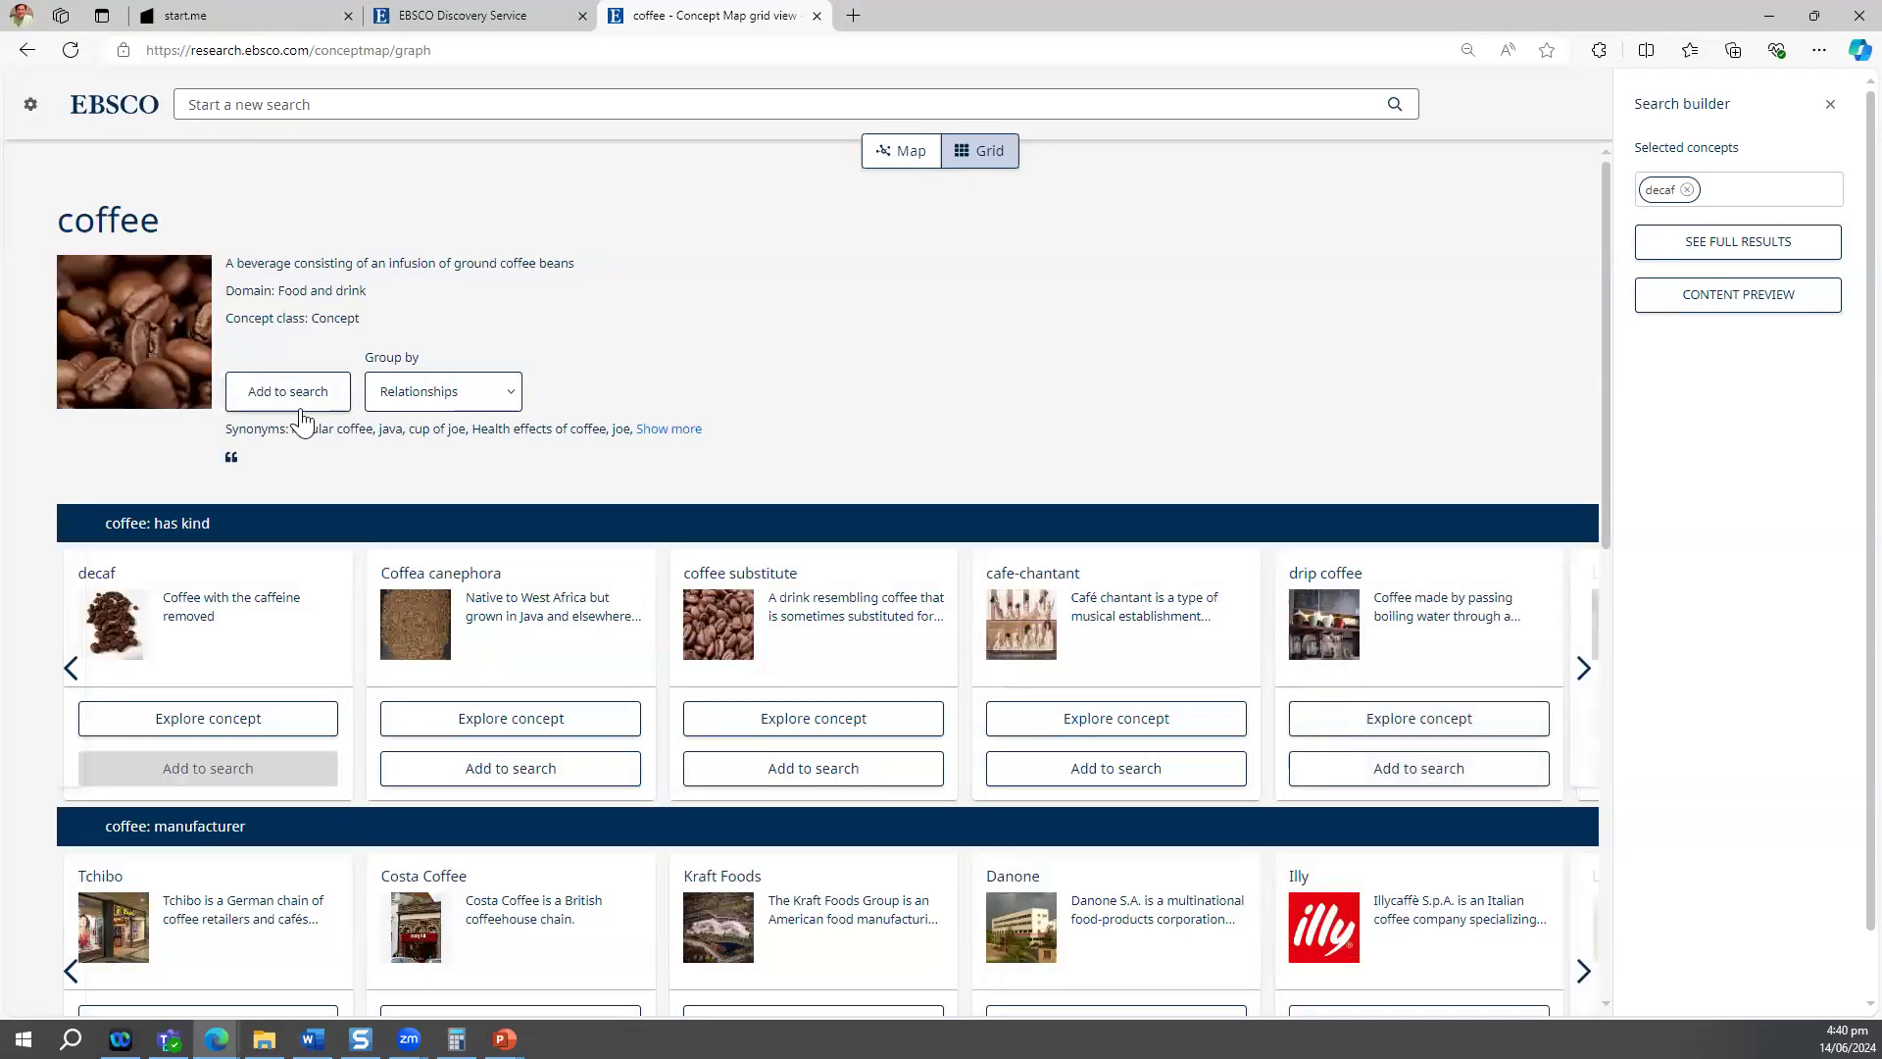
click(286, 393)
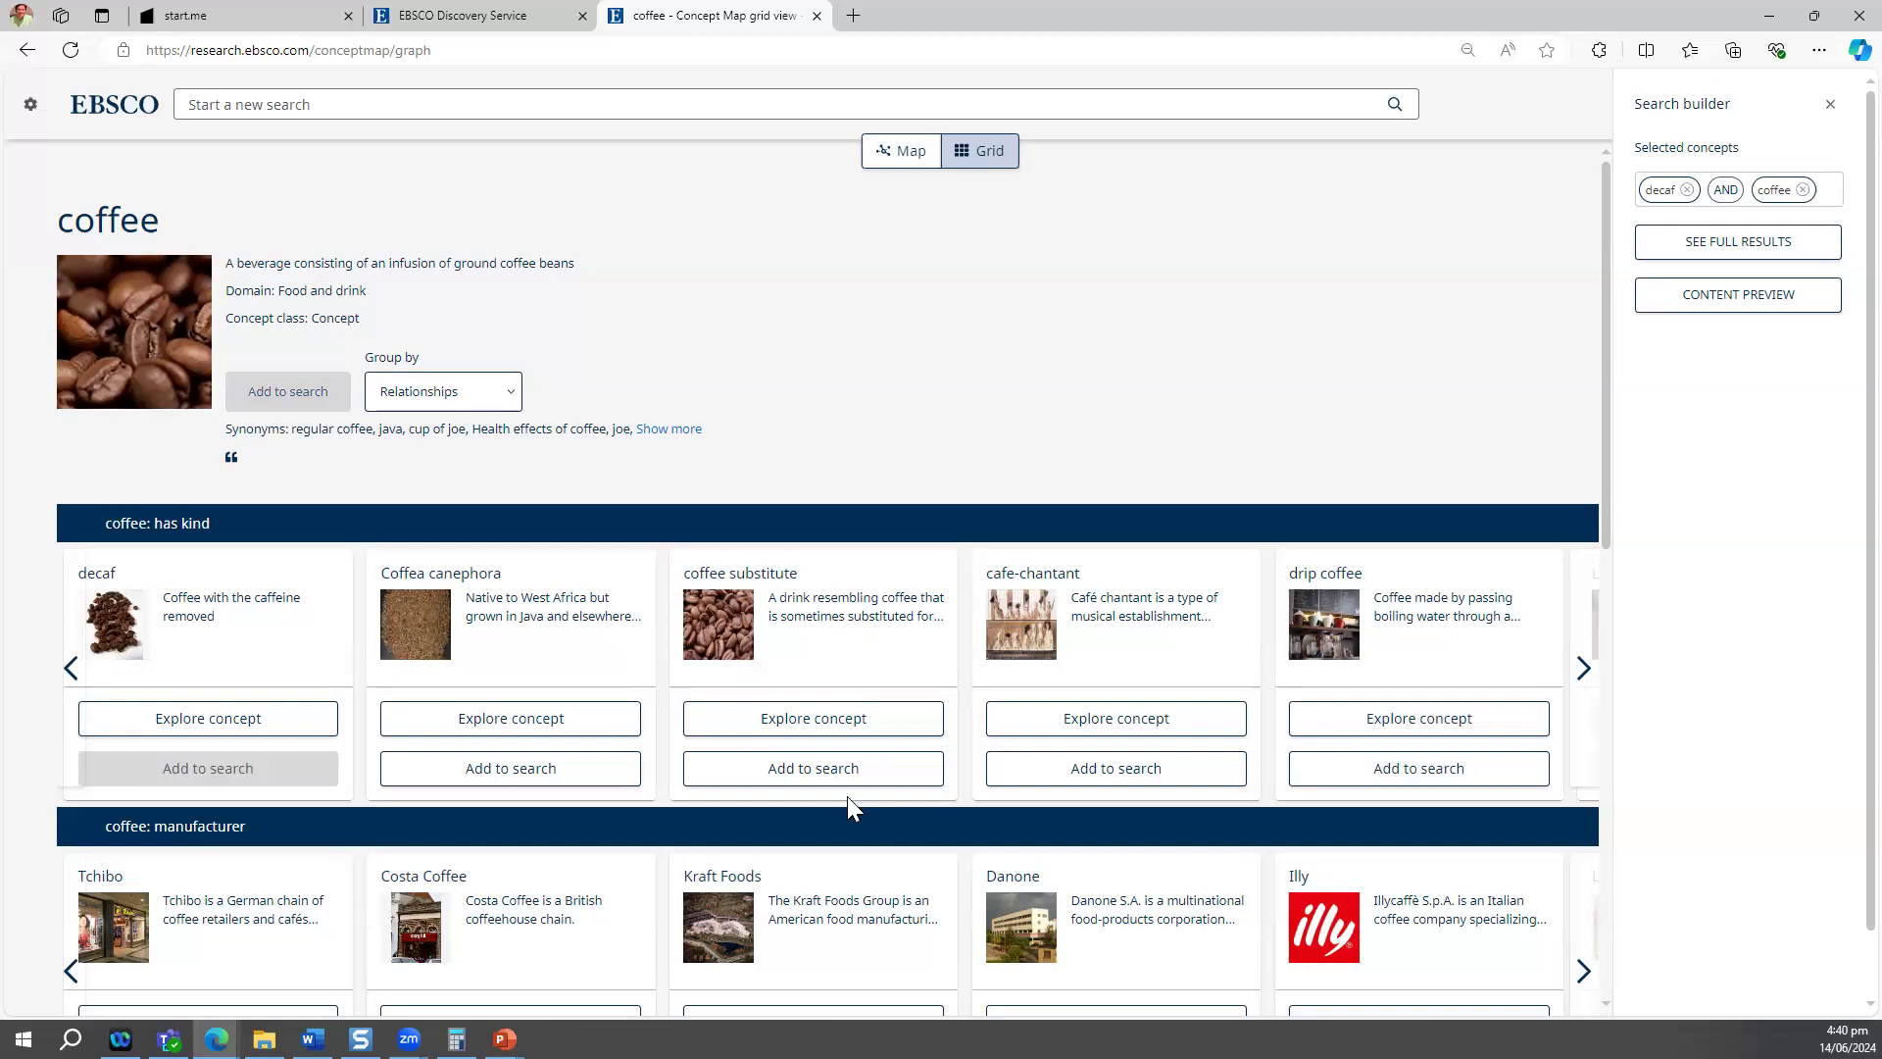
scroll(847, 796, down, 2)
scroll(843, 829, down, 1)
scroll(845, 832, down, 2)
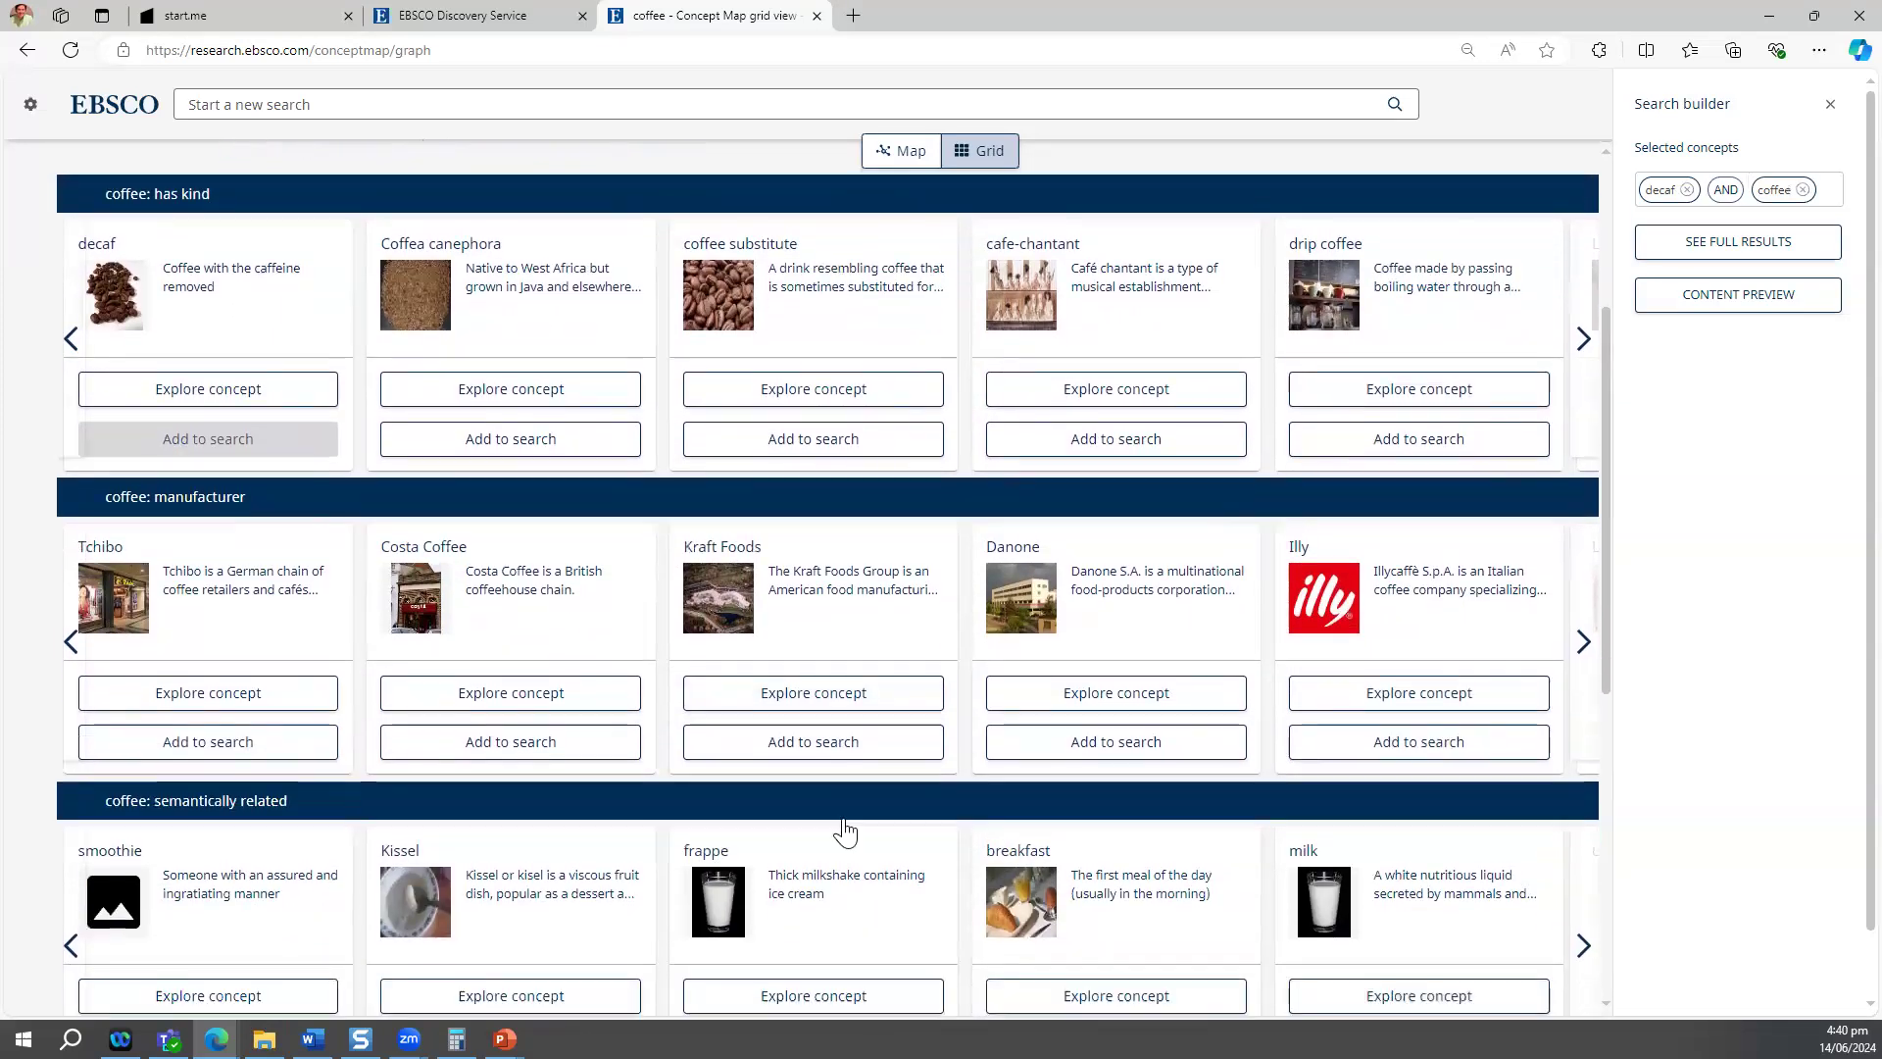
scroll(841, 825, down, 5)
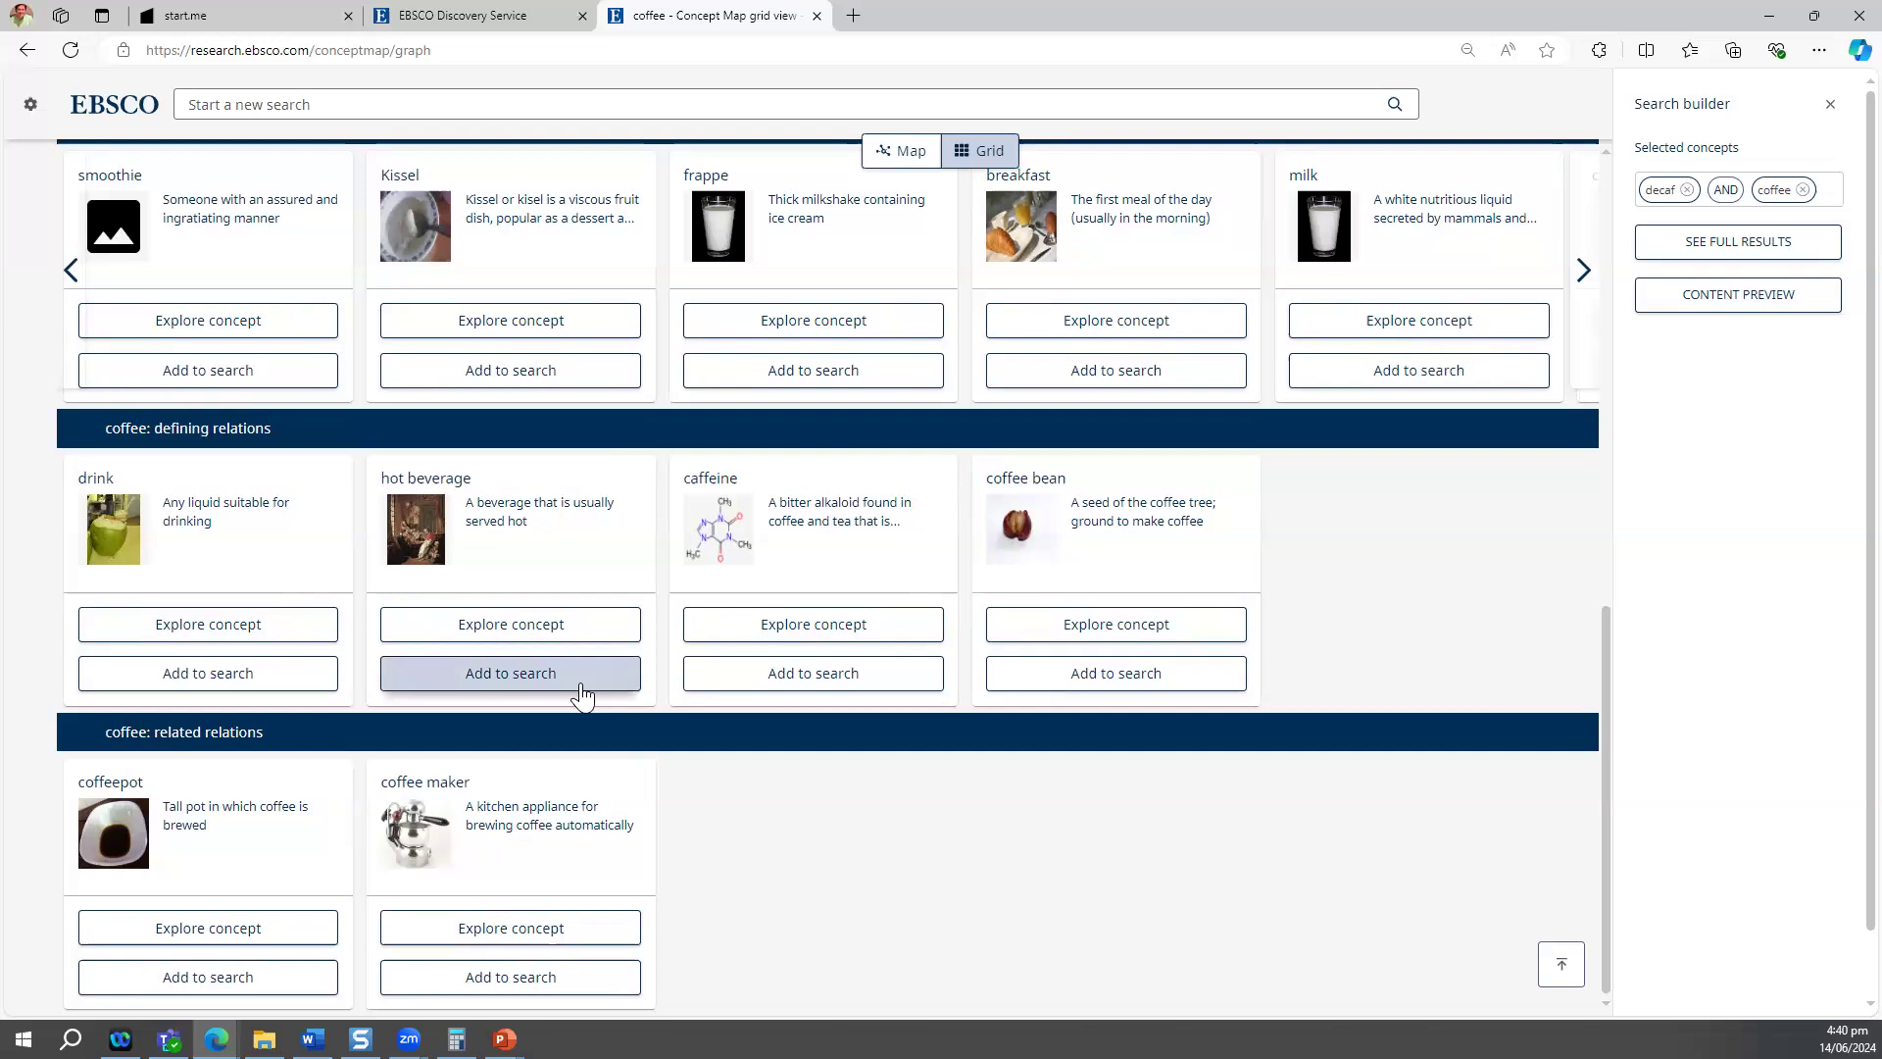
click(583, 692)
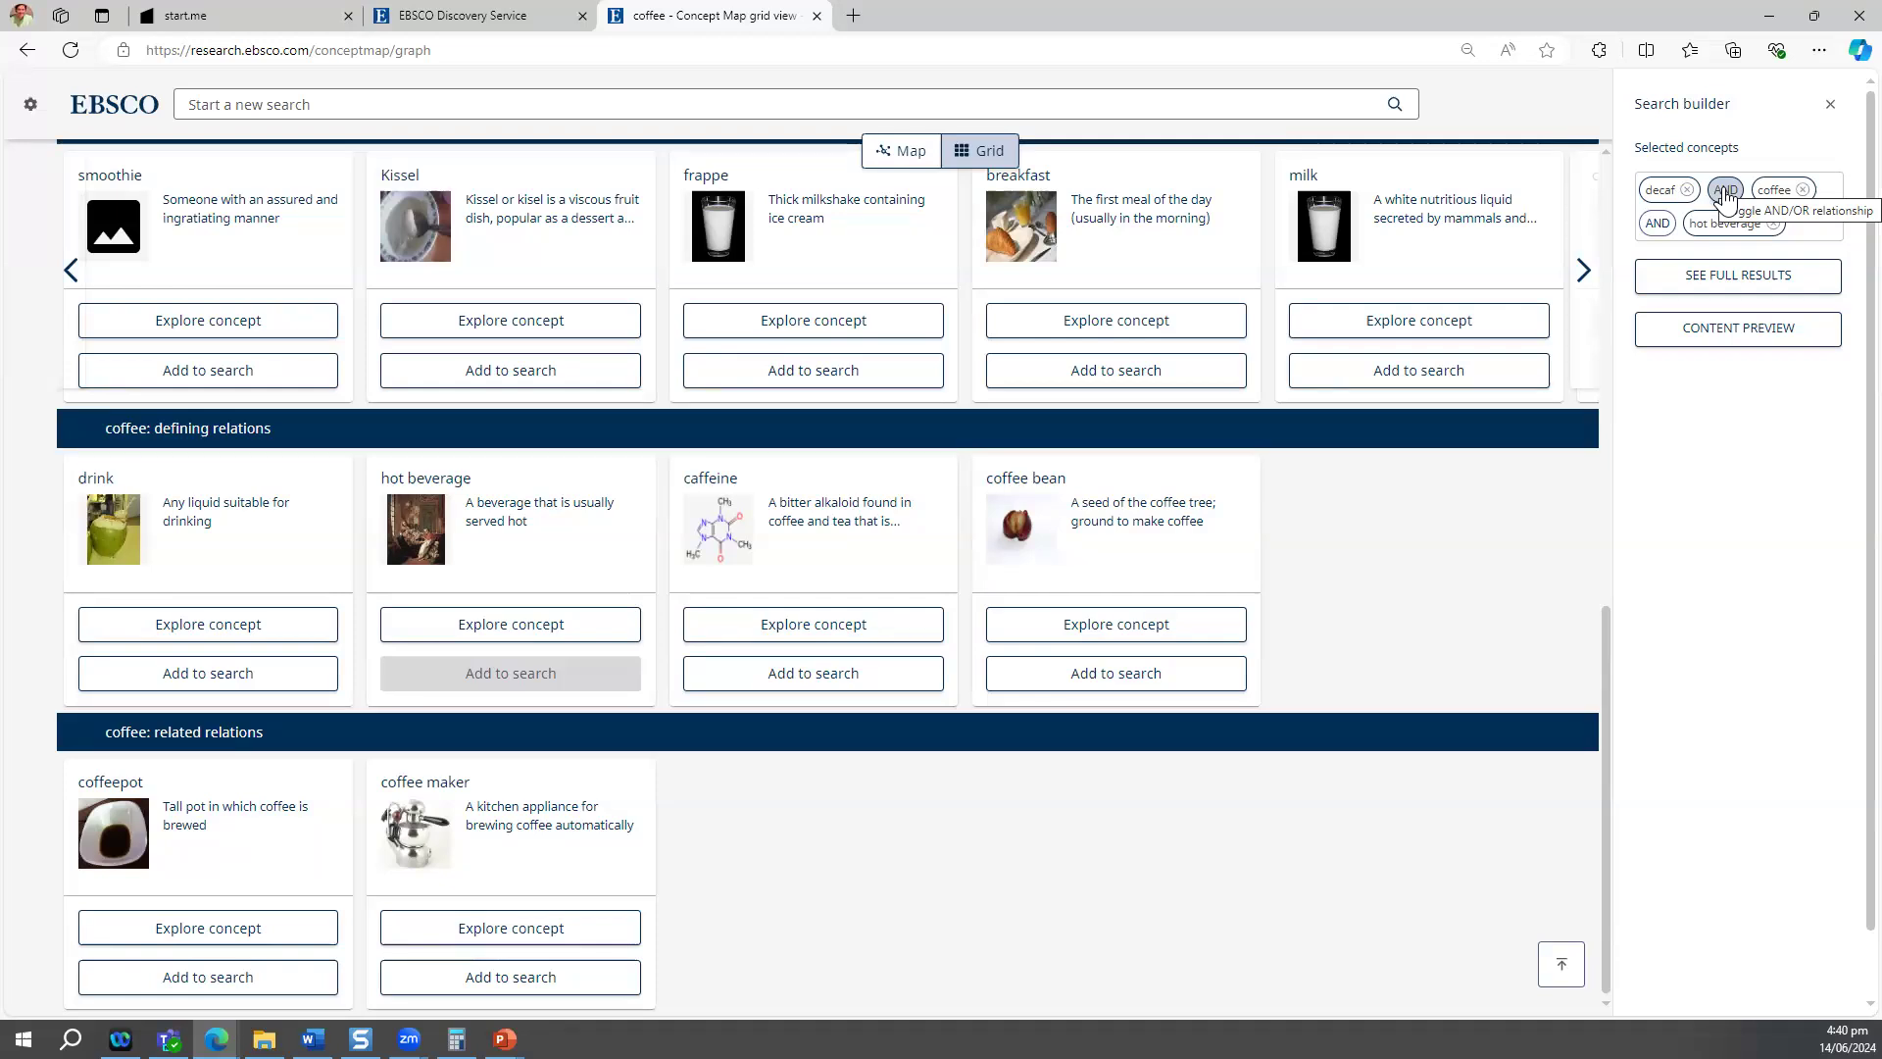
click(1725, 191)
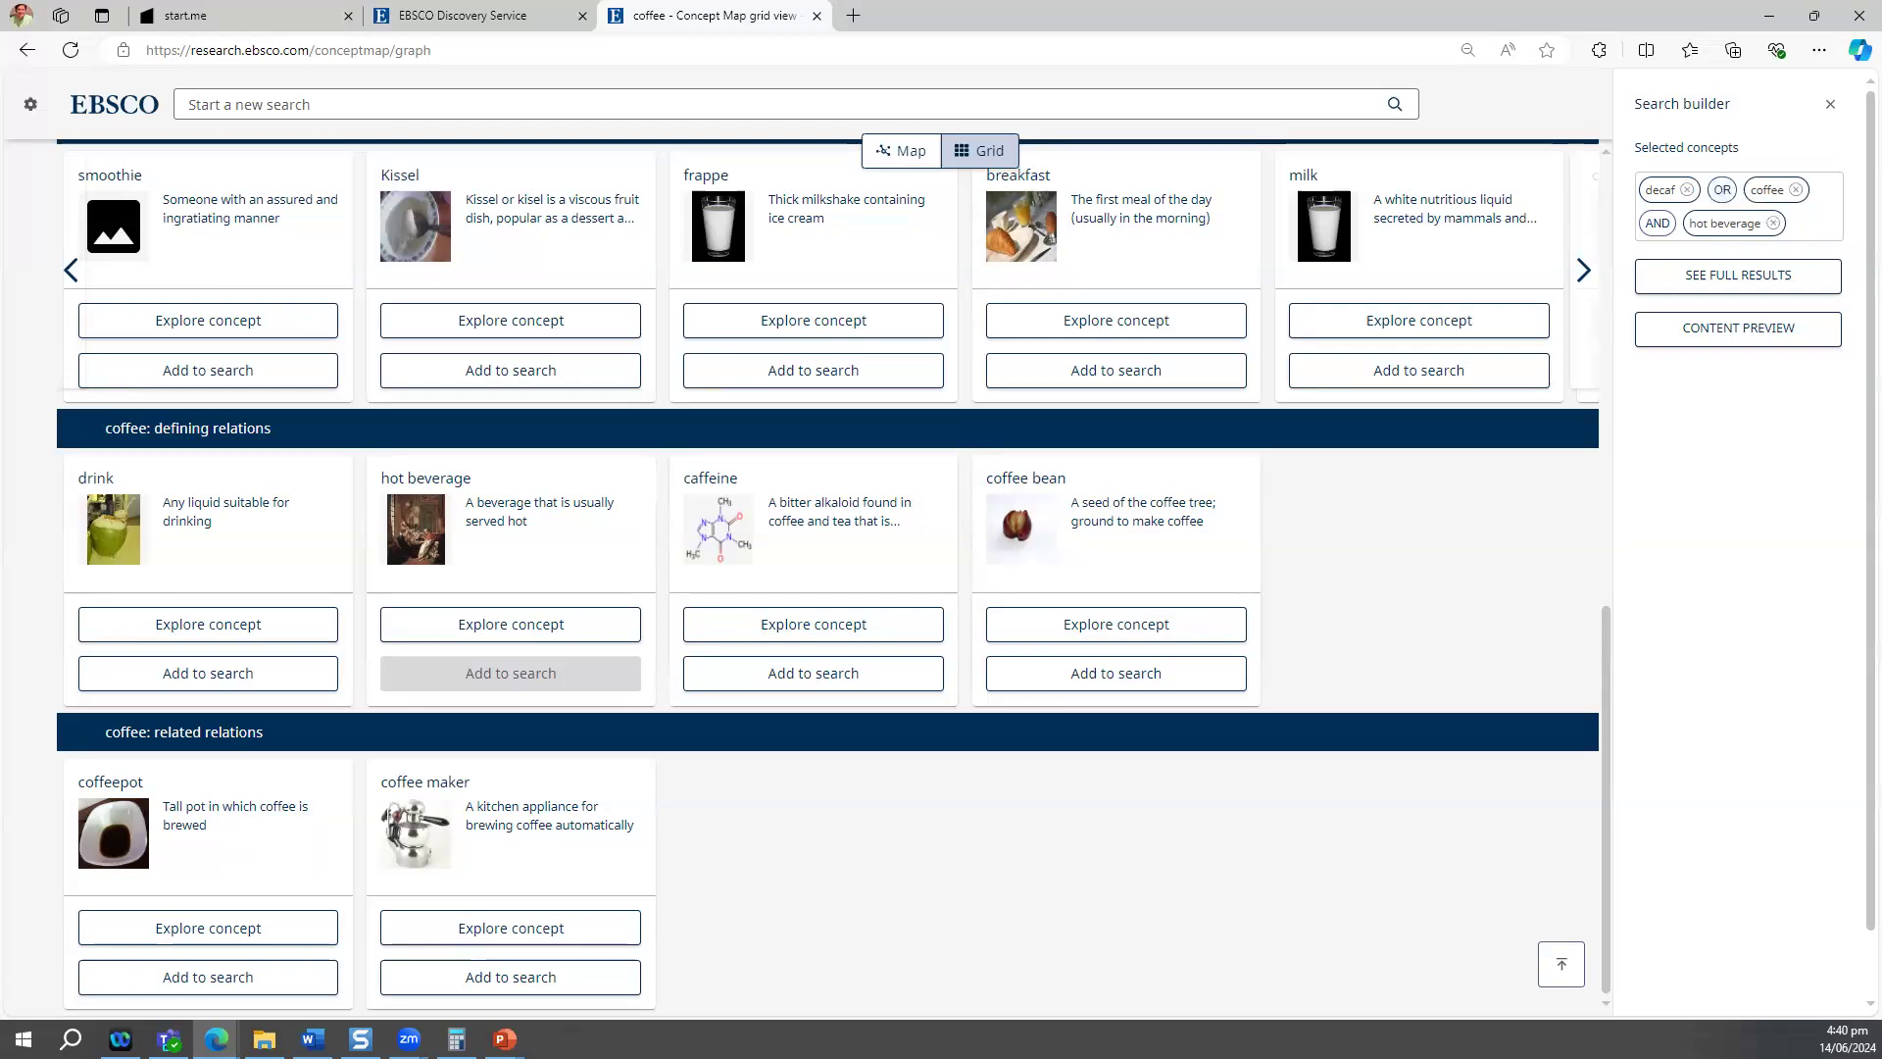
click(1722, 189)
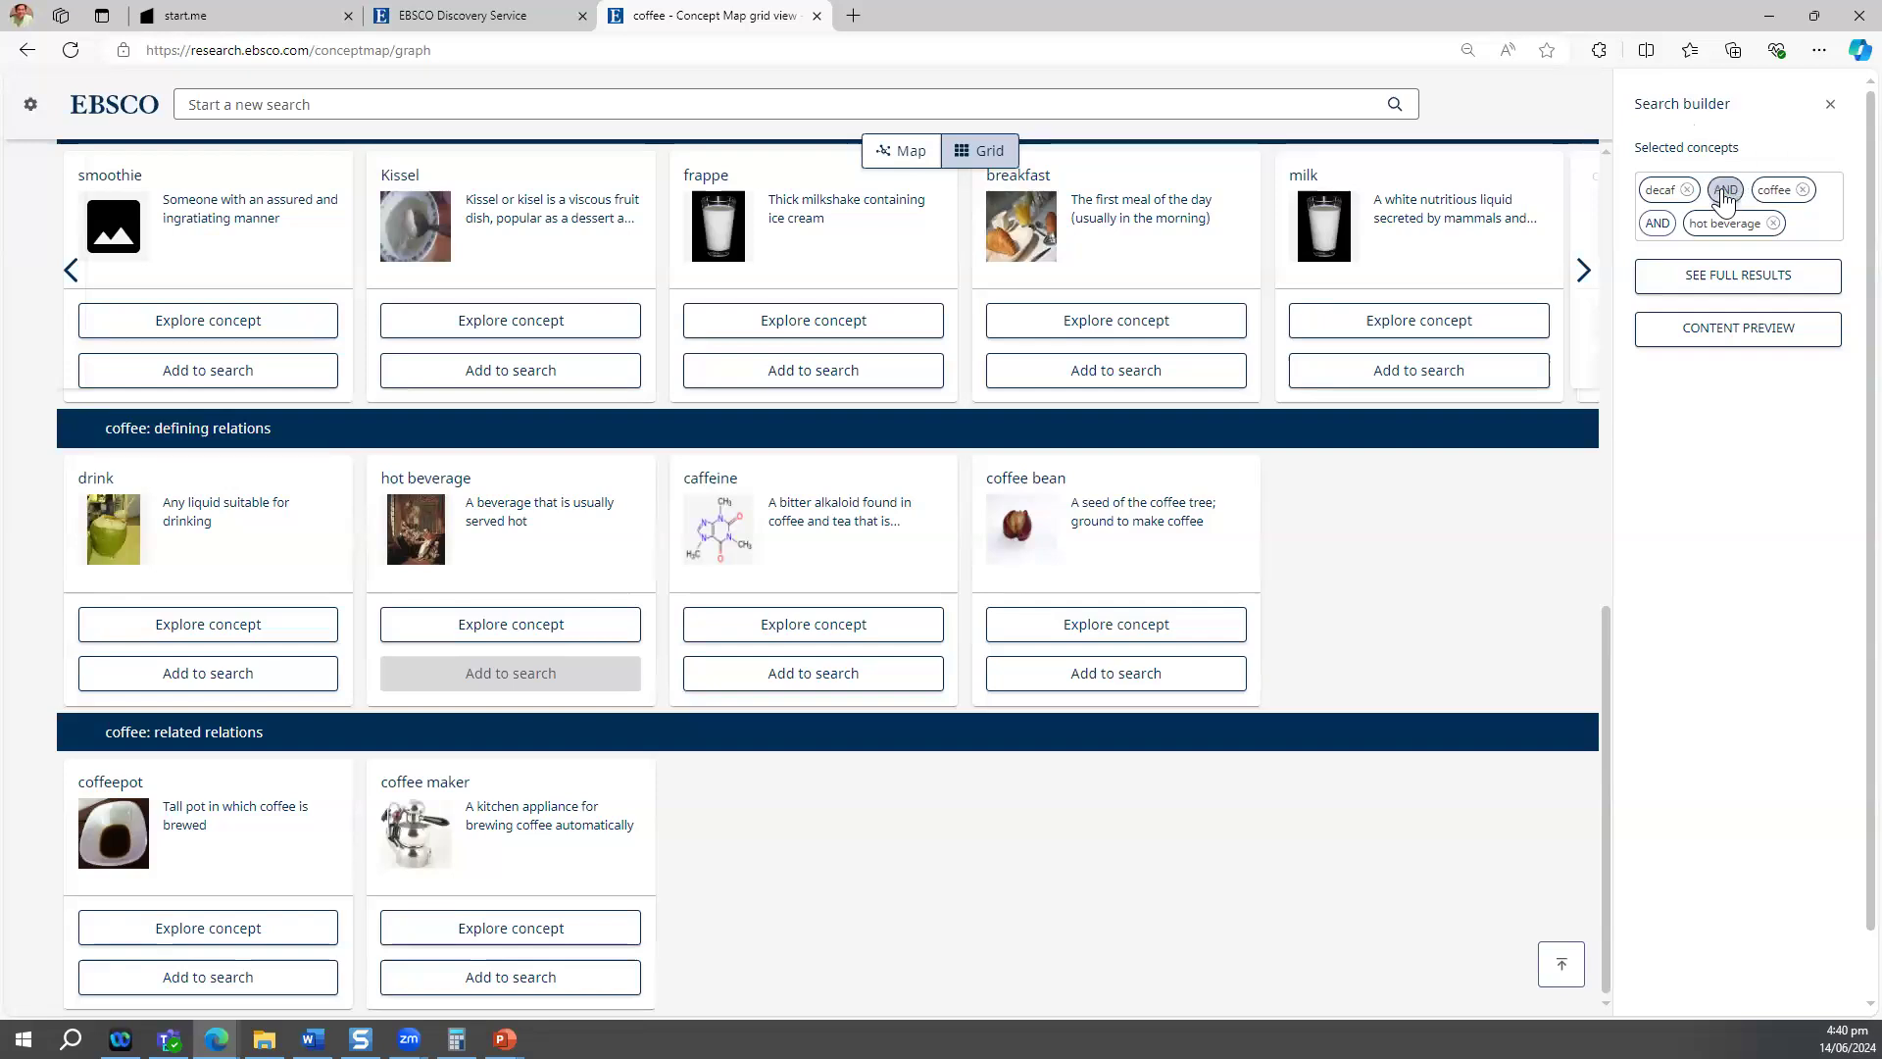
Run decaf AND coffee AND hot beverage as a full search, then return to the coffee map tab.
click(1728, 284)
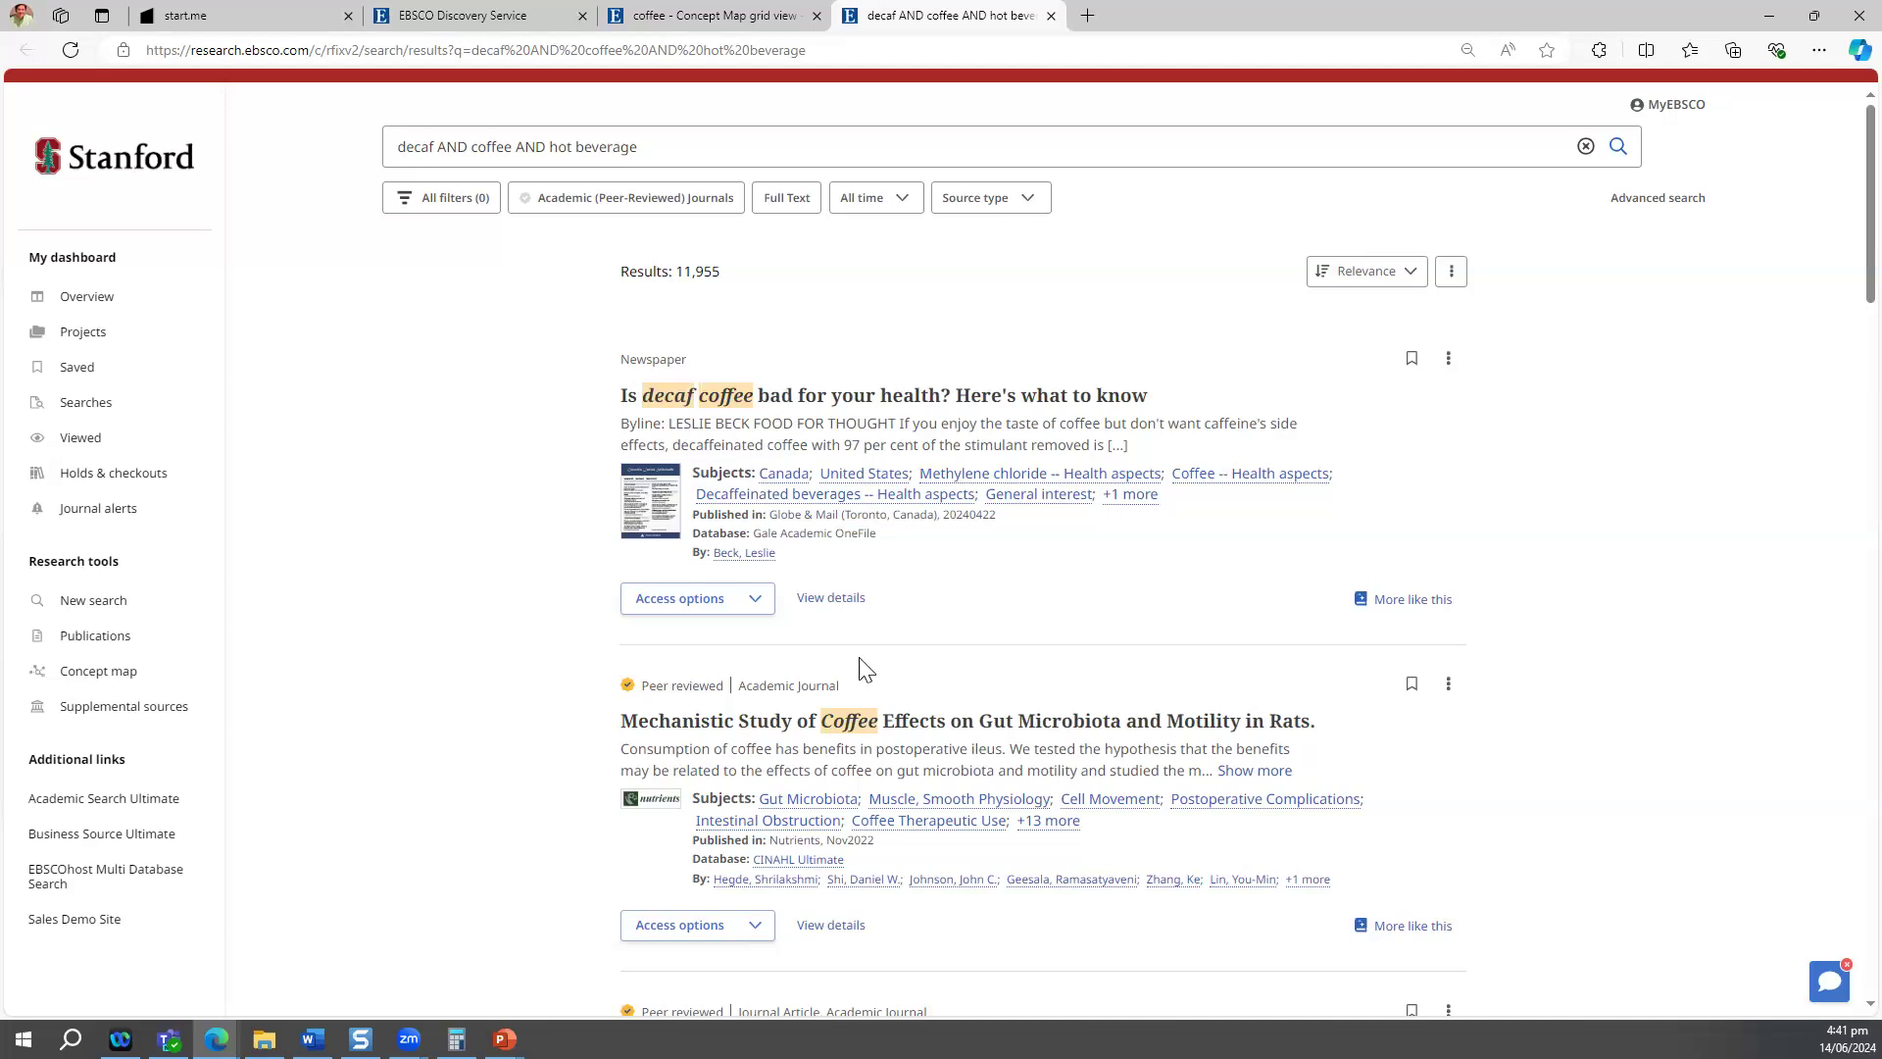
scroll(876, 686, down, 1)
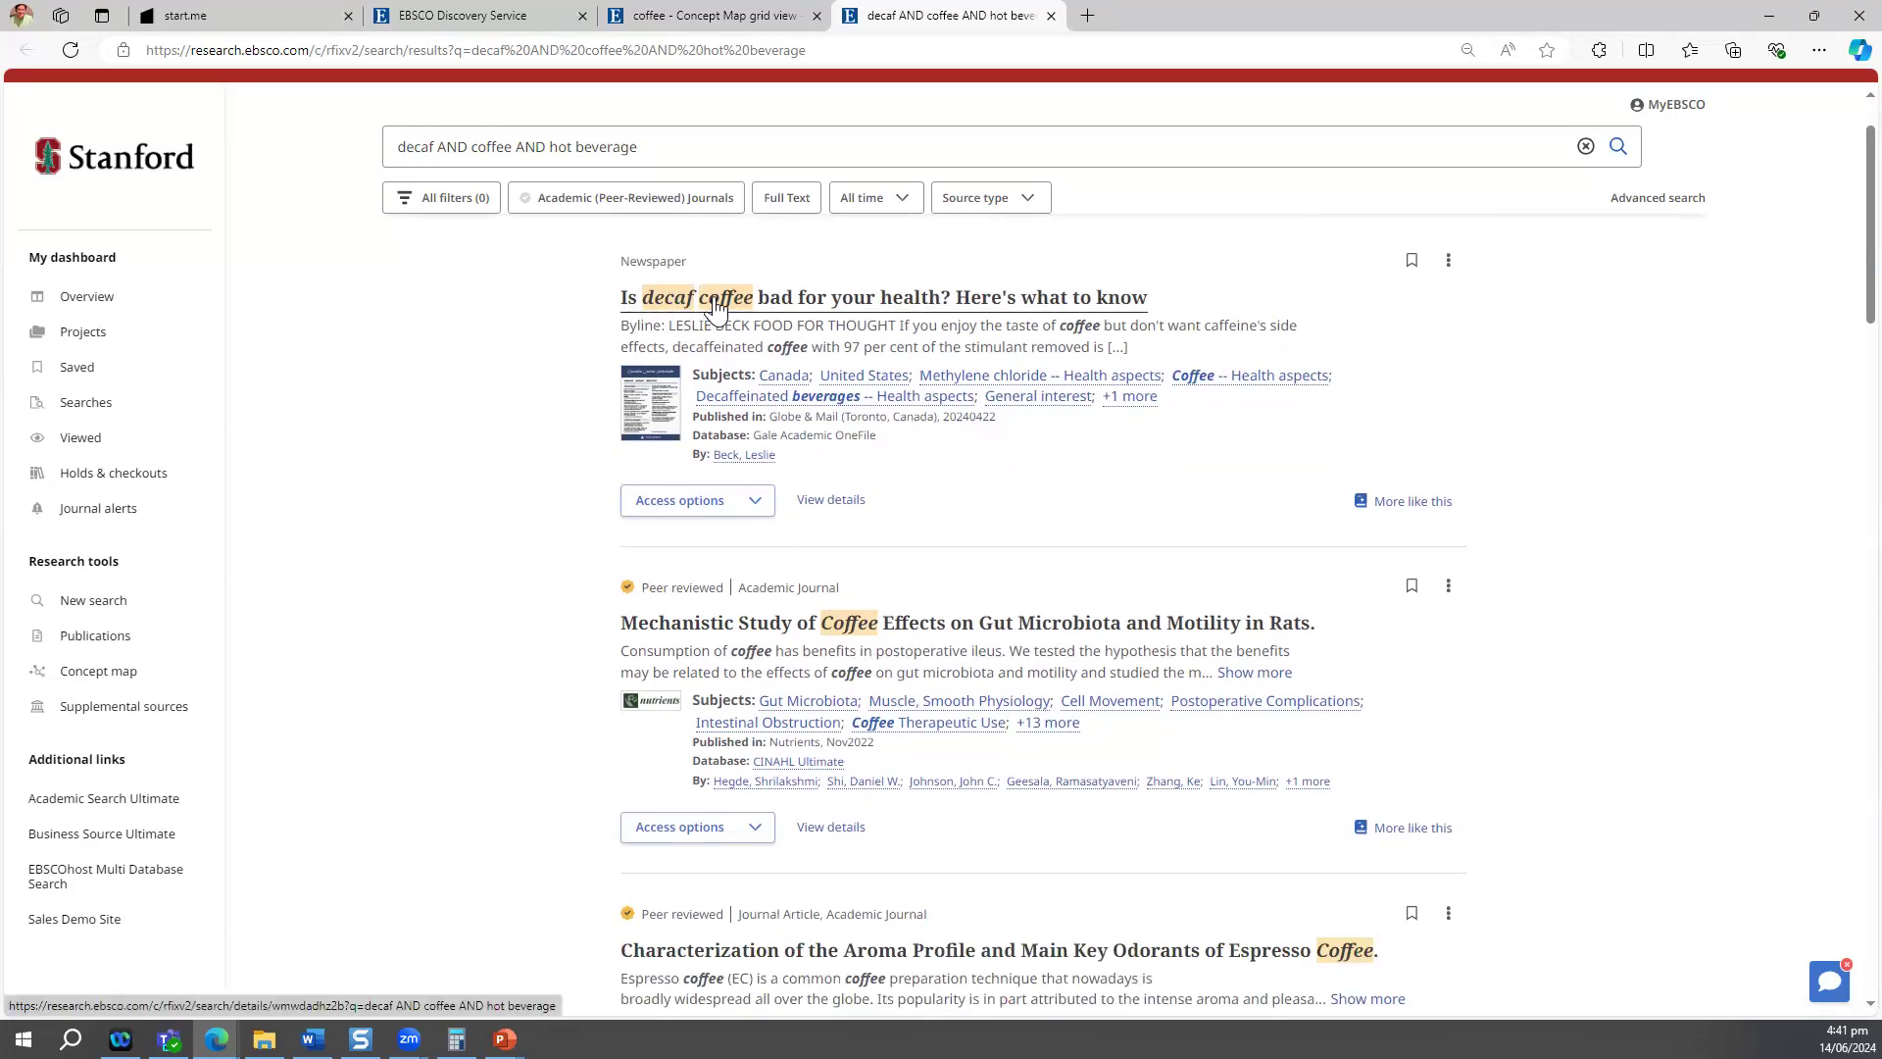
scroll(941, 833, down, 2)
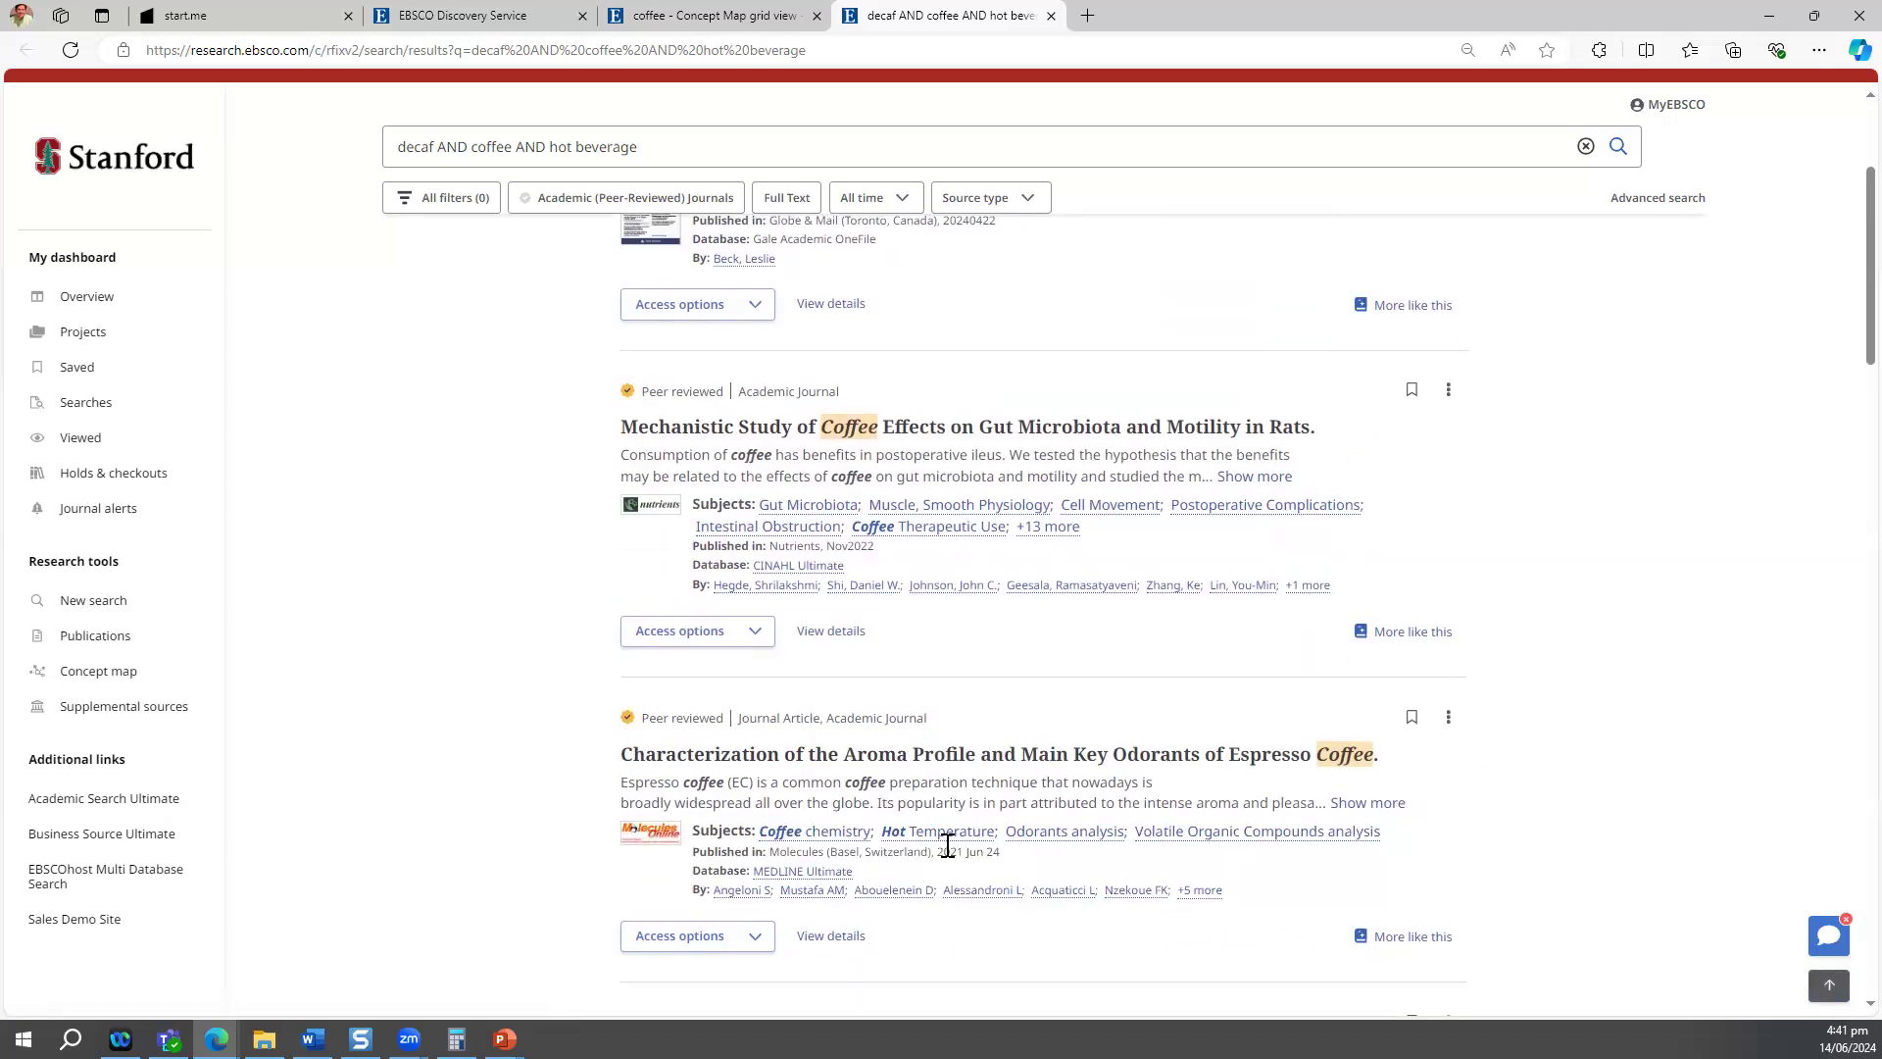
click(745, 15)
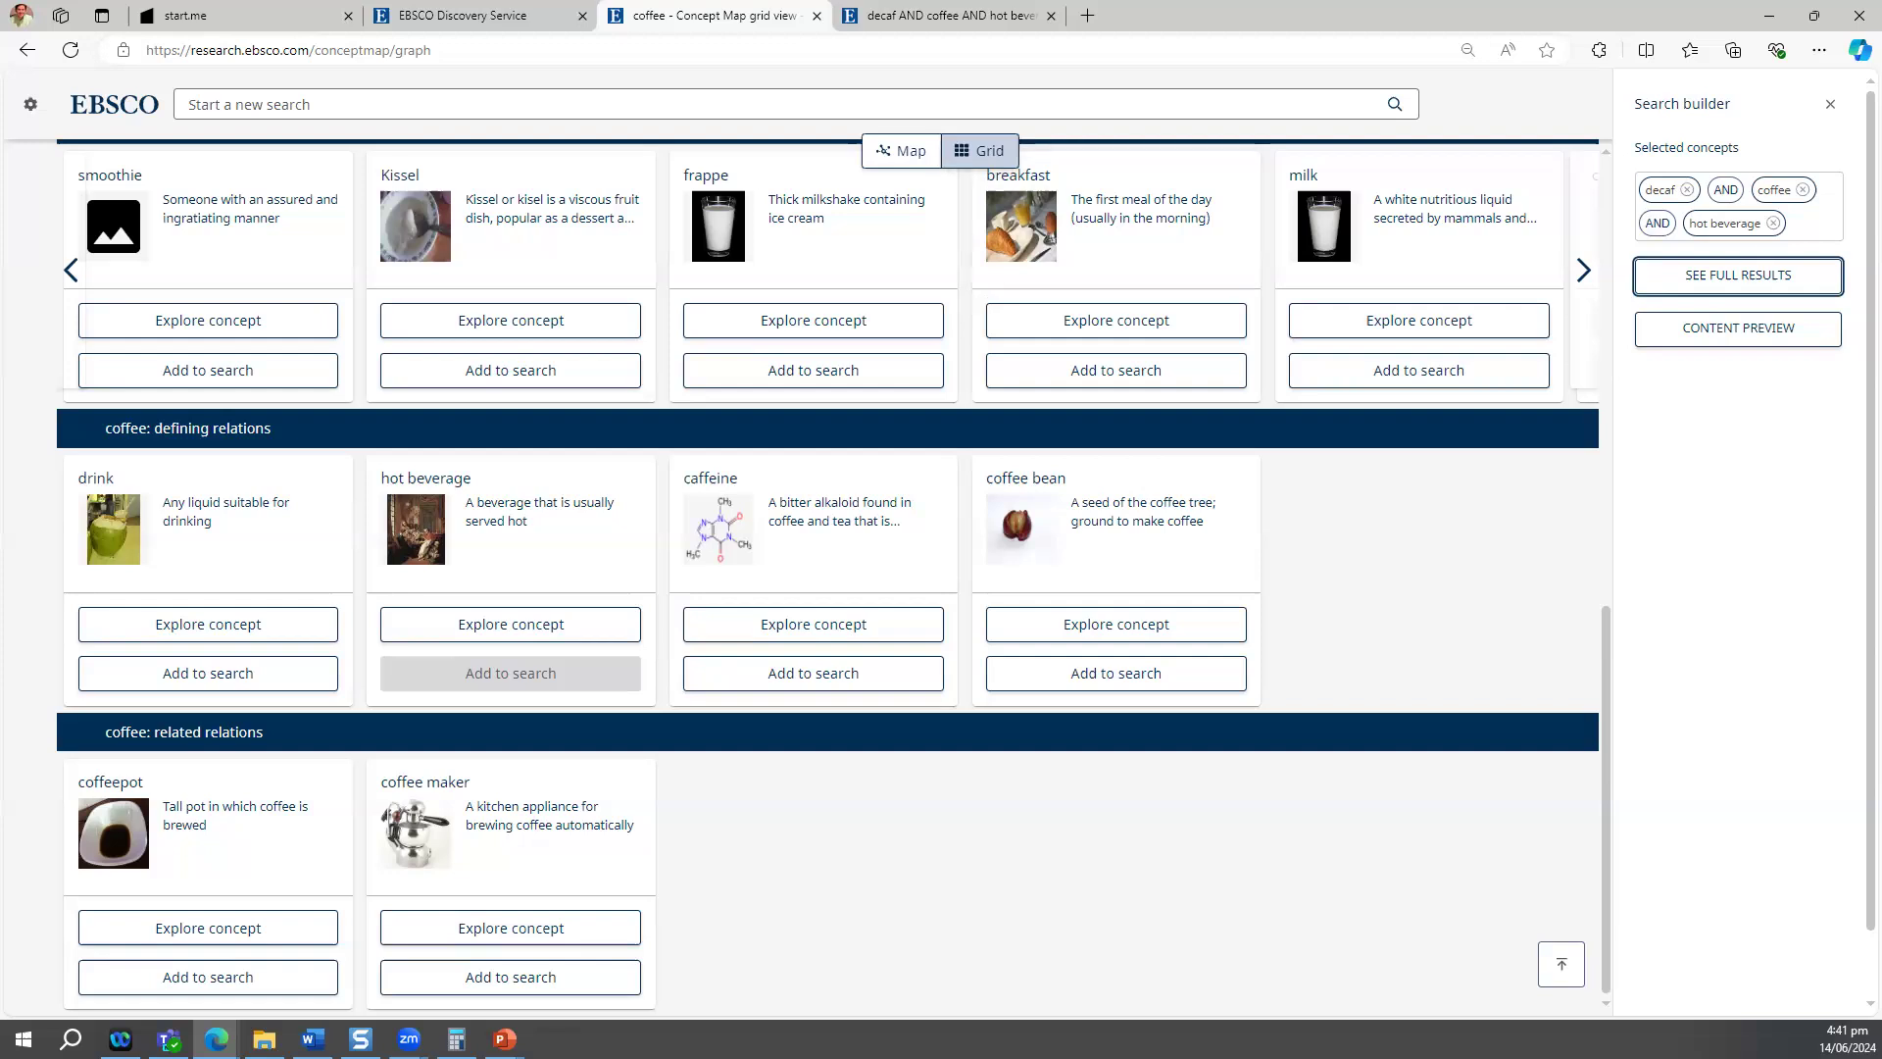
Switch coffee to Map view and drag the coffeepot bubble out to the right.
click(903, 160)
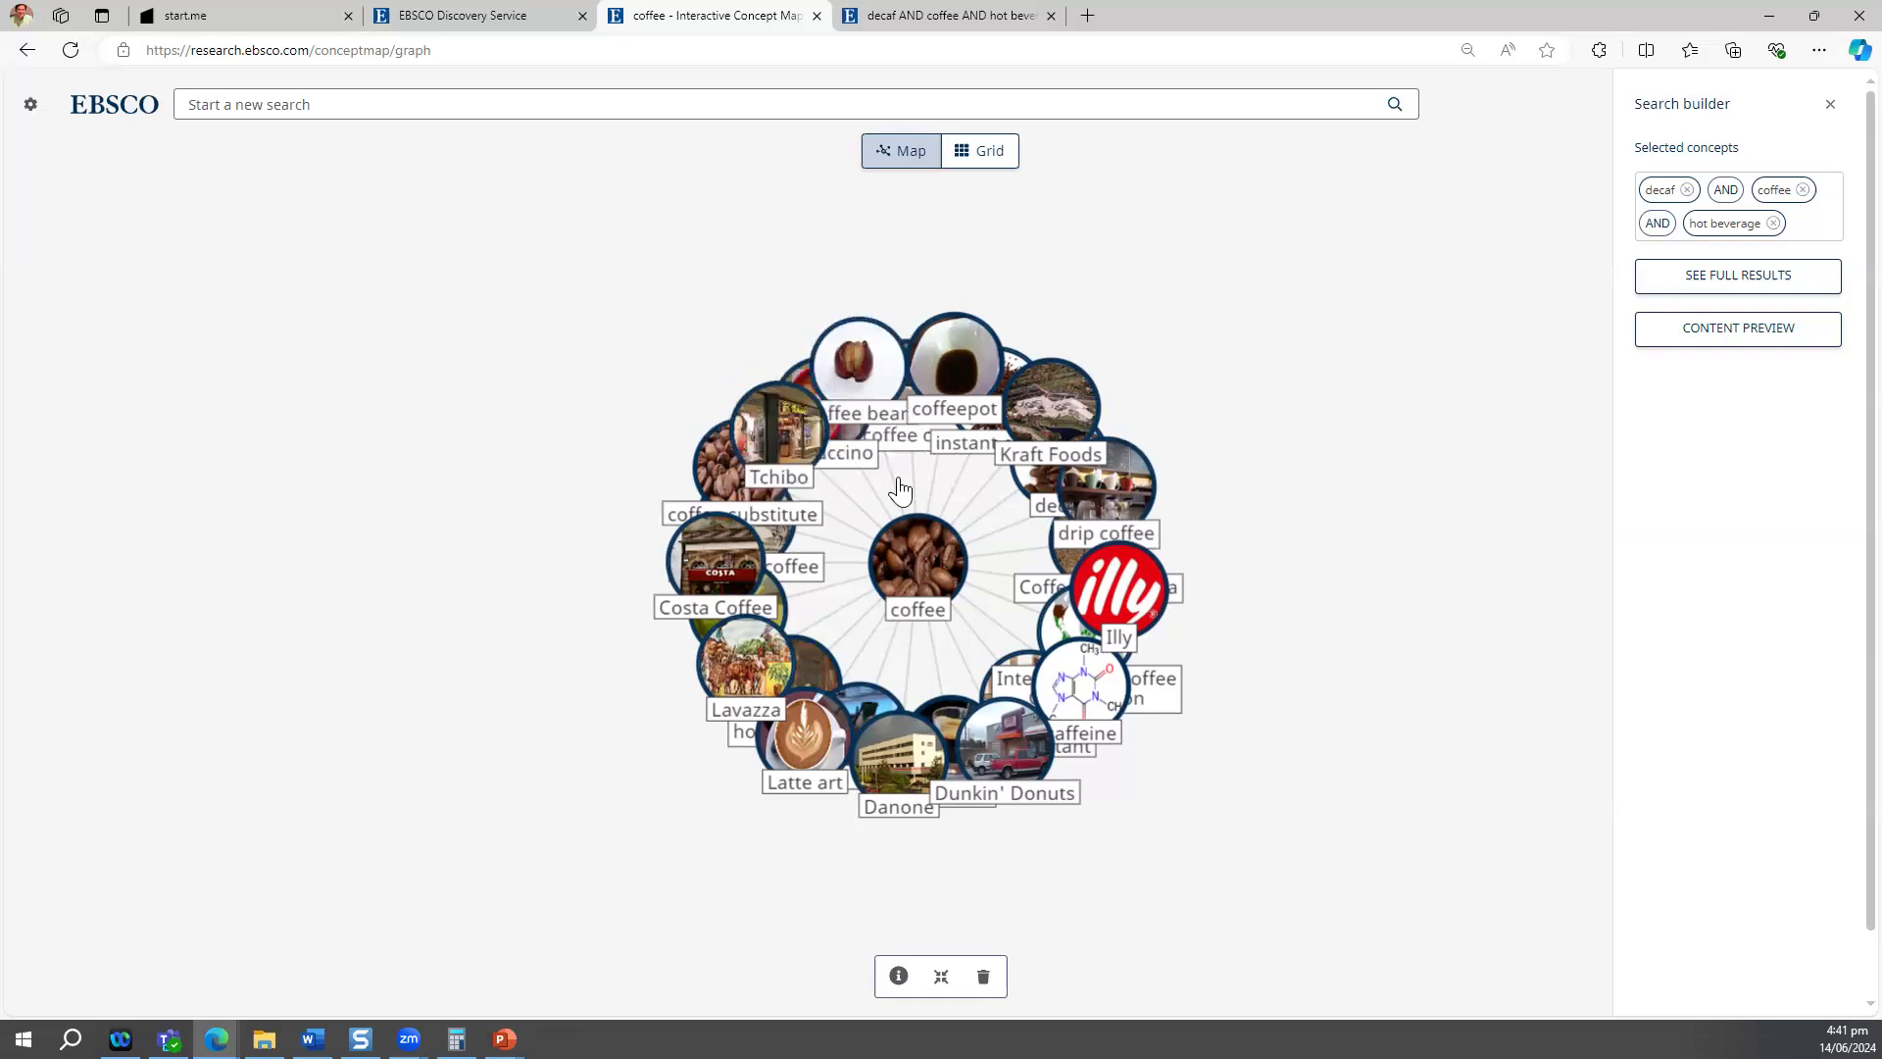
drag(1013, 350, 1260, 432)
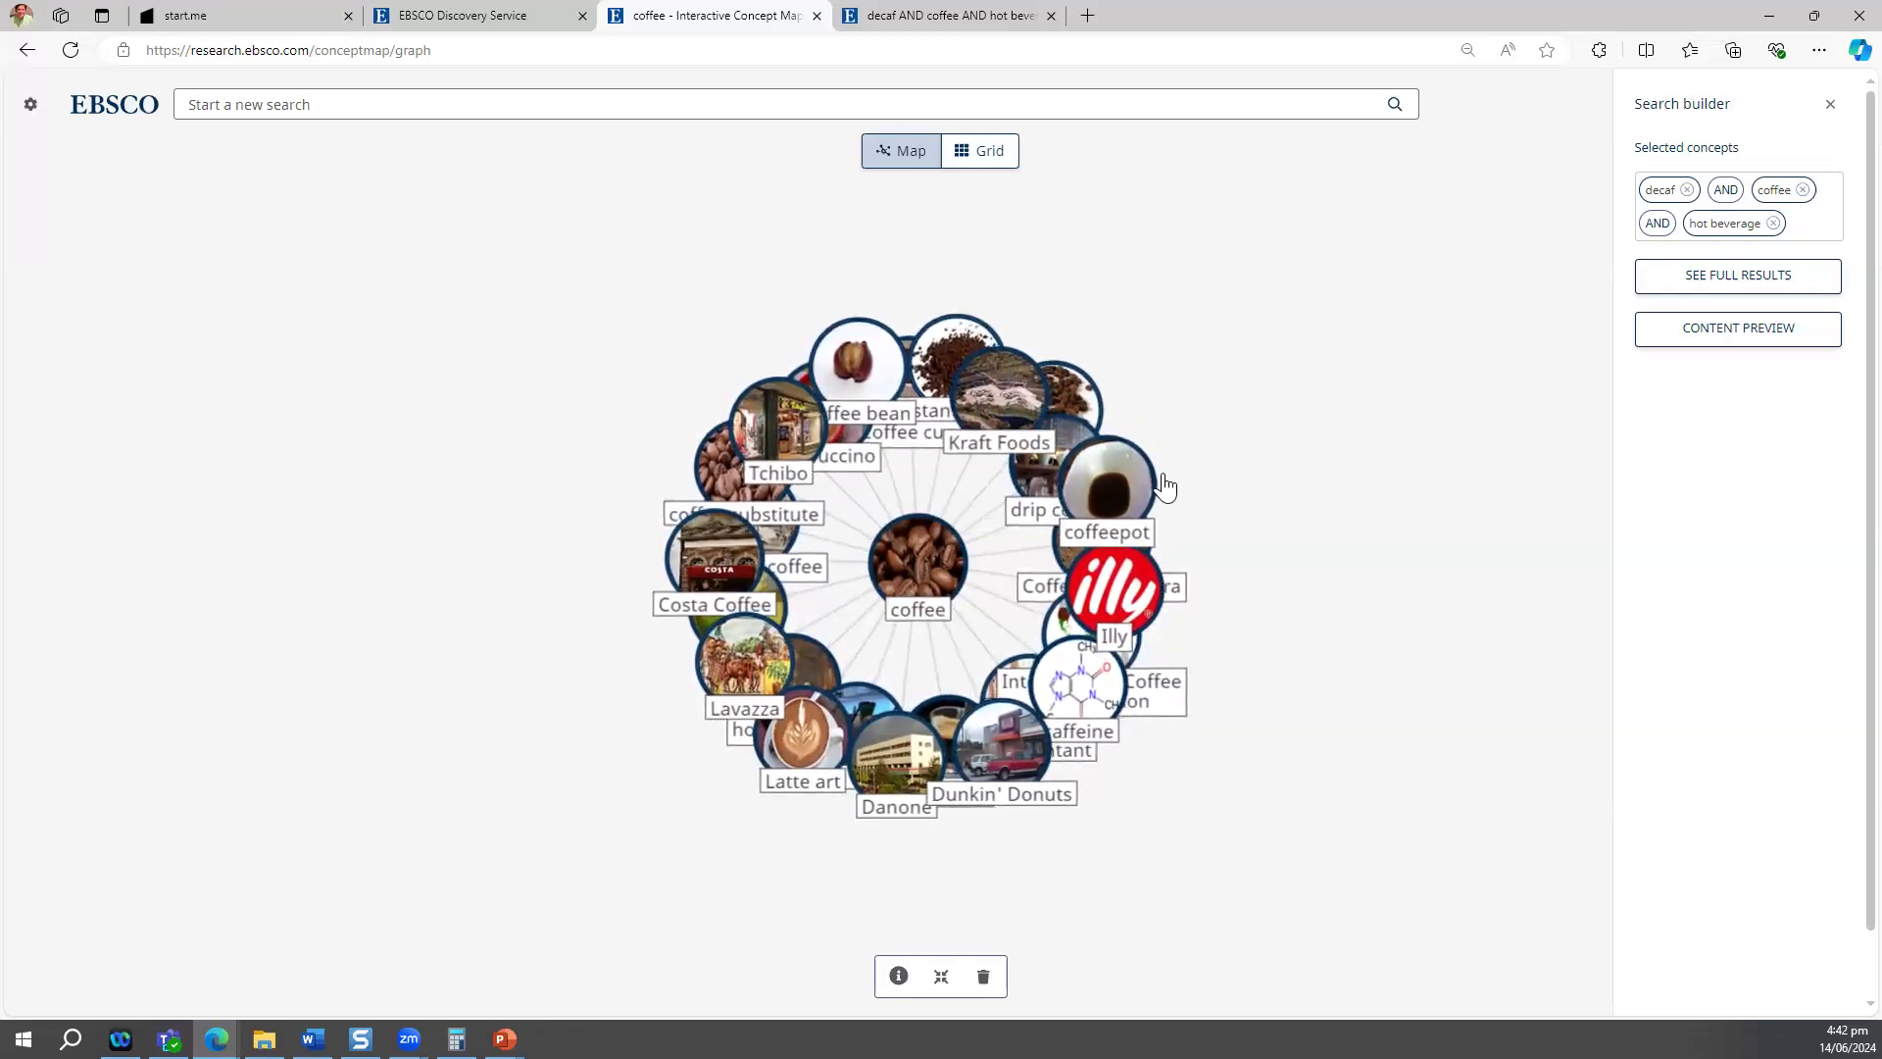
Add the coffeepot concept, then clear the decaf, coffee and hot beverage chips from the search builder.
click(1113, 511)
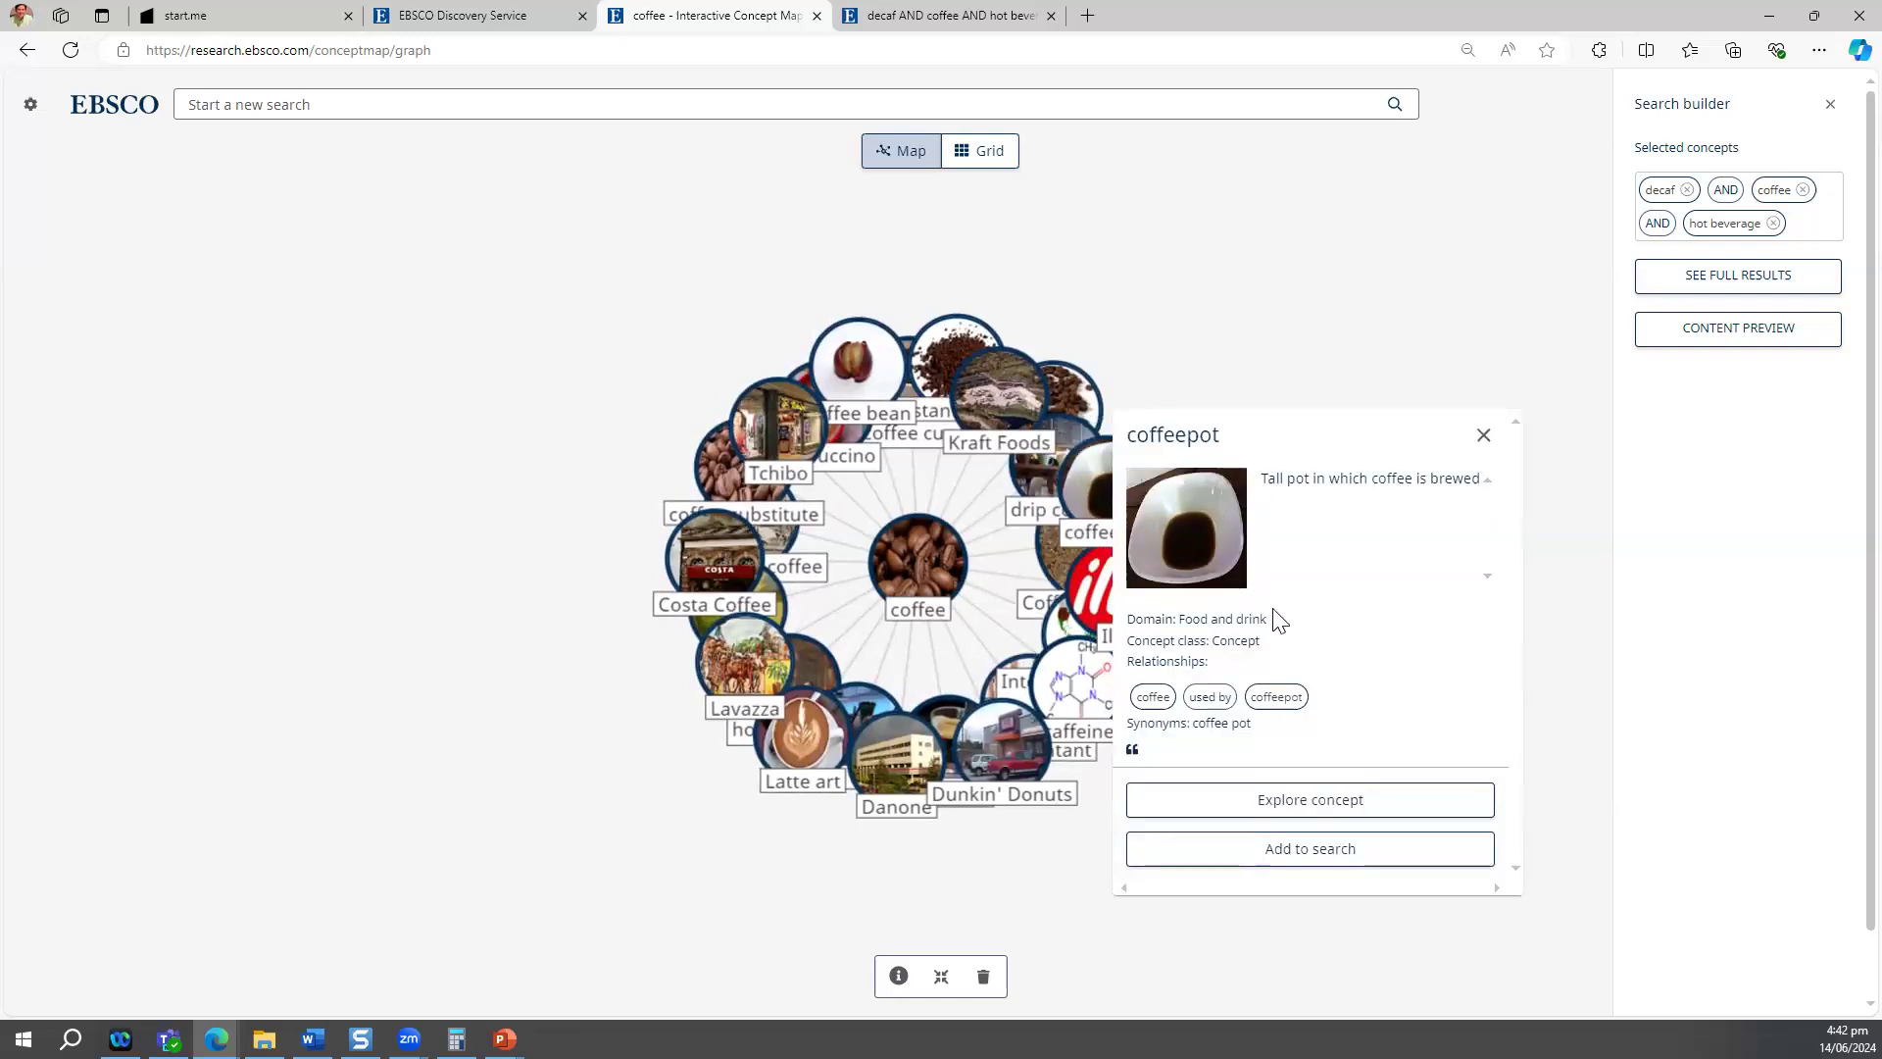
click(1299, 862)
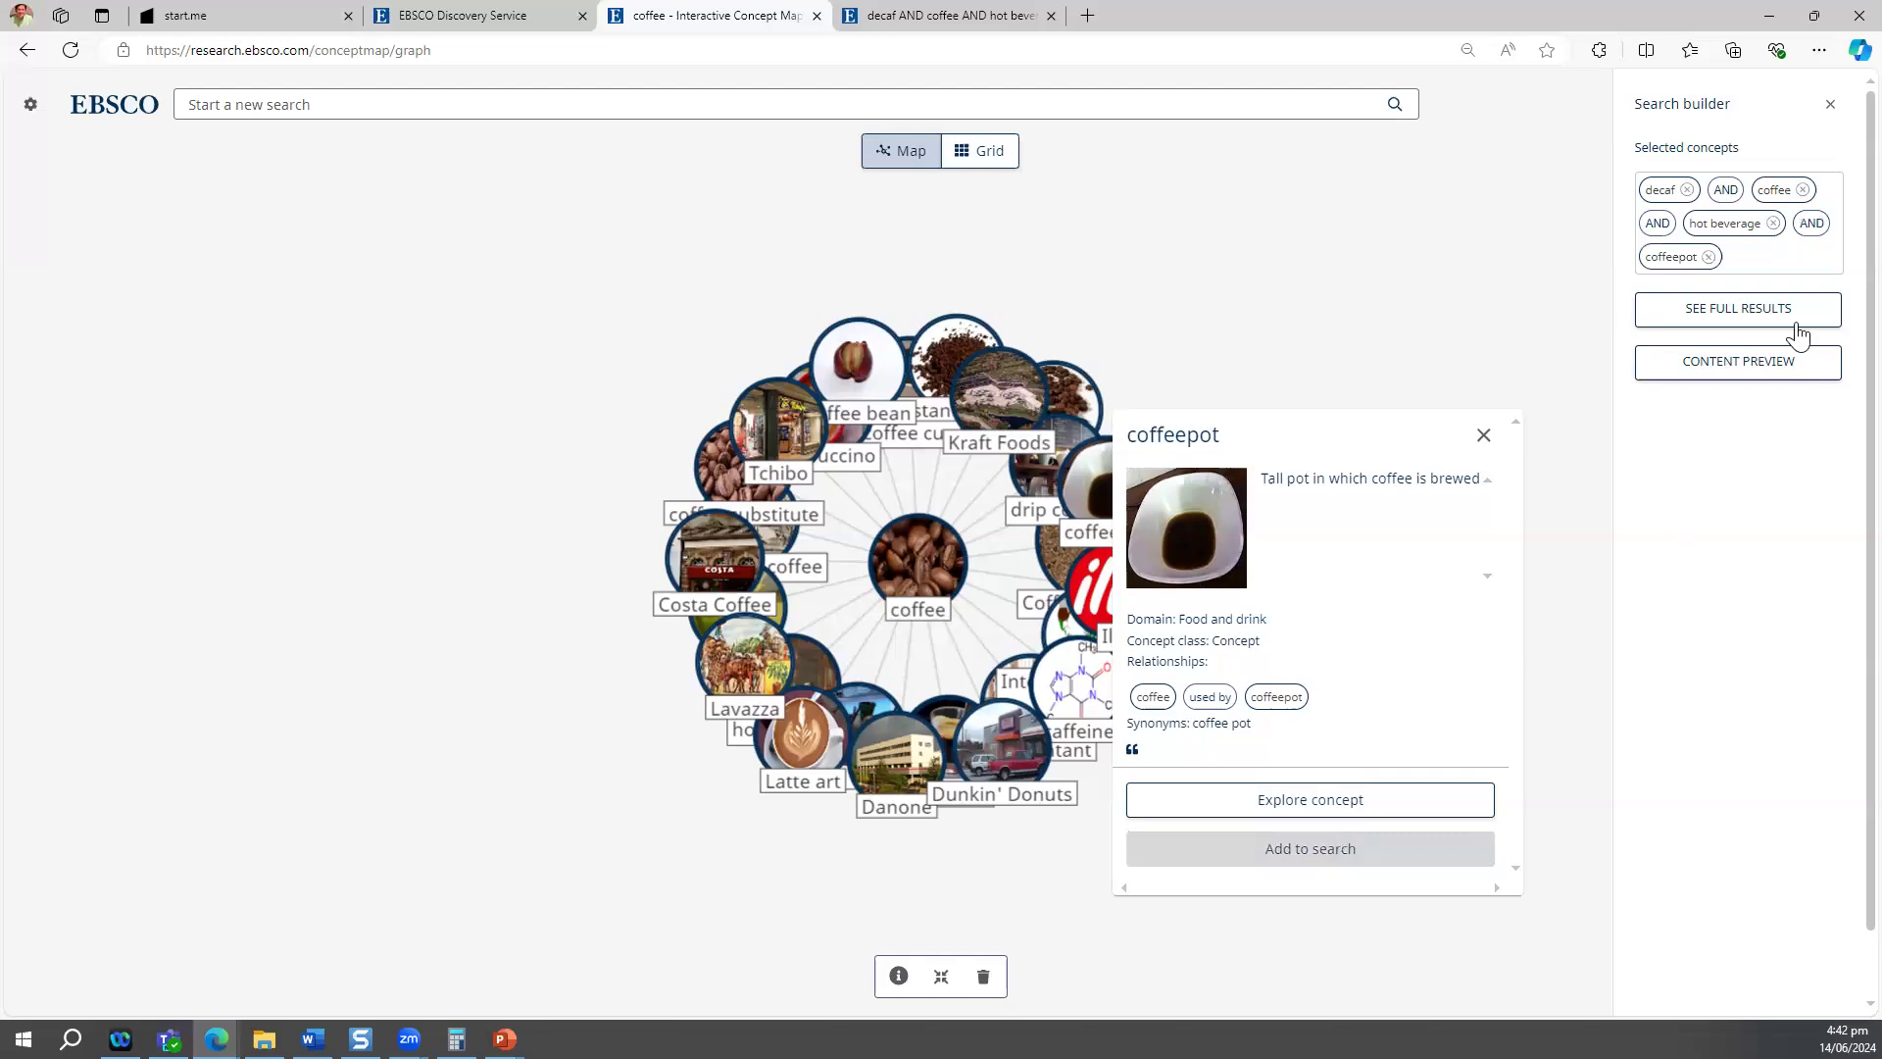
click(1686, 189)
click(1687, 189)
click(1729, 190)
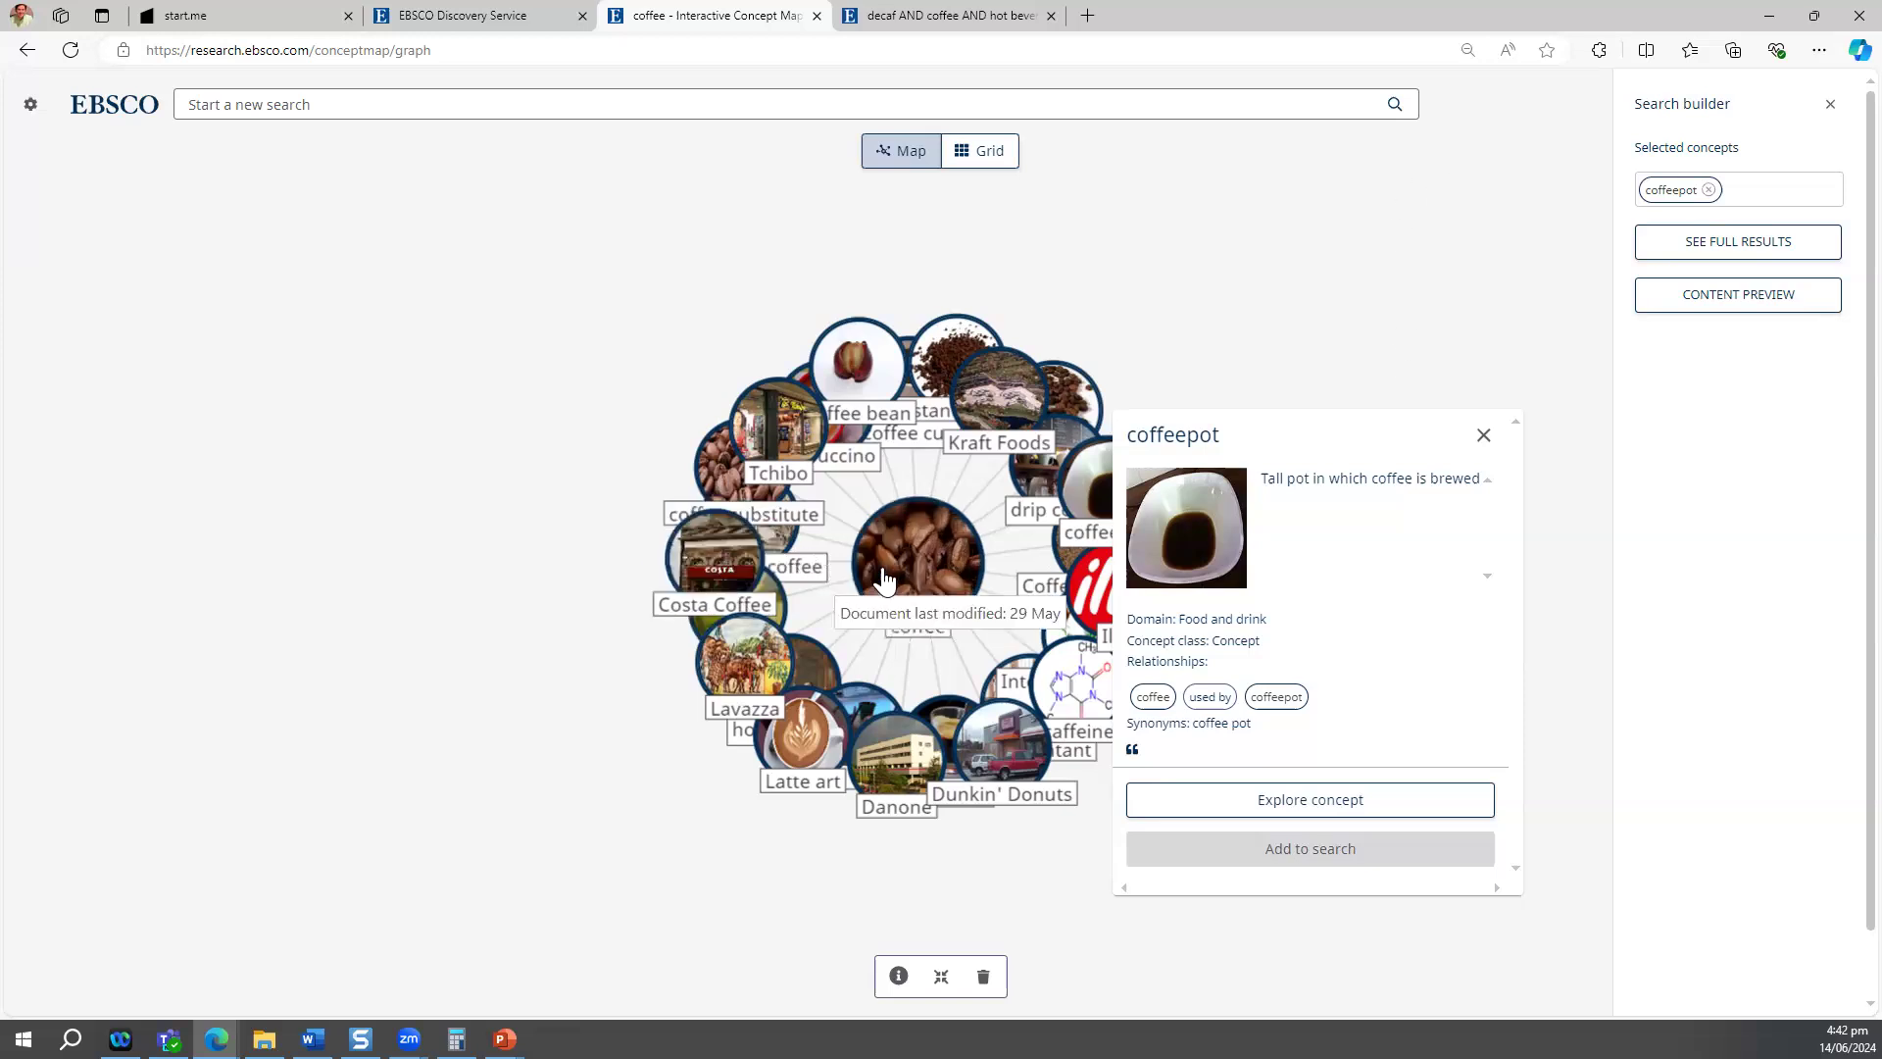
Add Costa Coffee next to coffeepot and preview the 15,033 matching results.
click(708, 578)
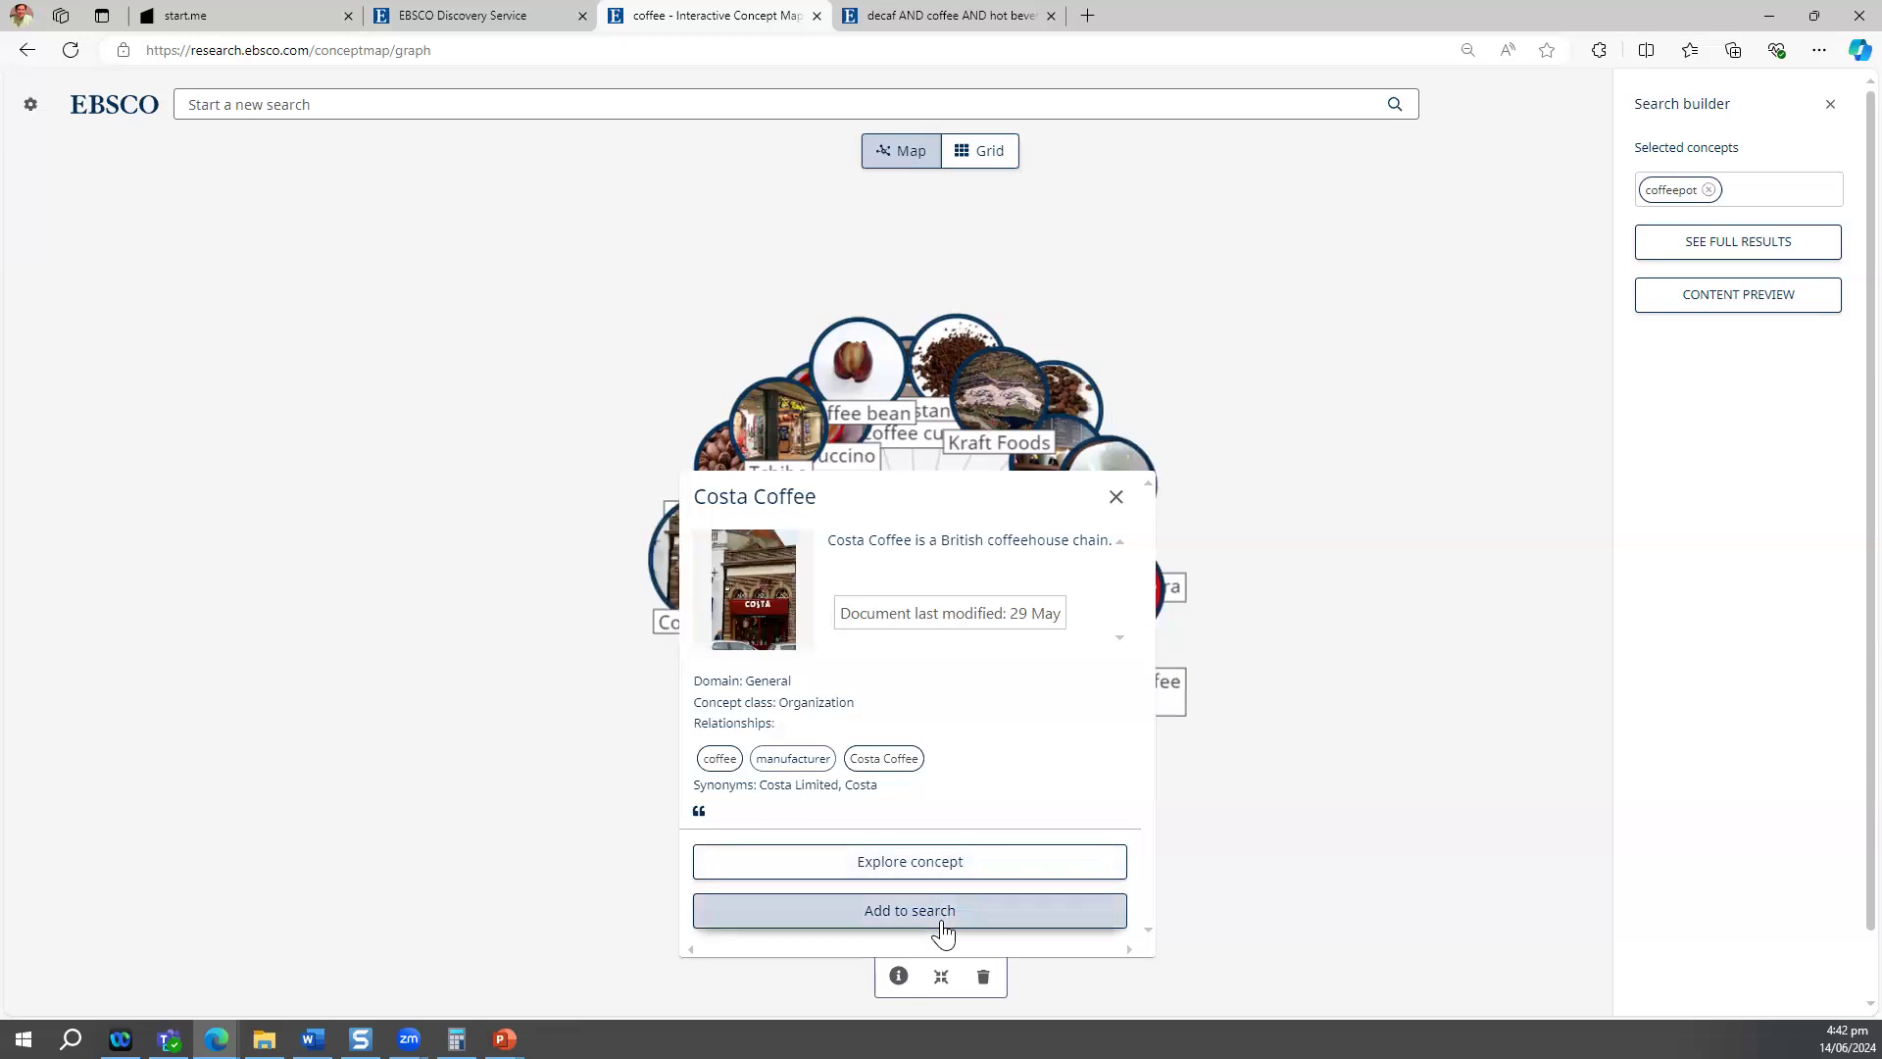
click(944, 931)
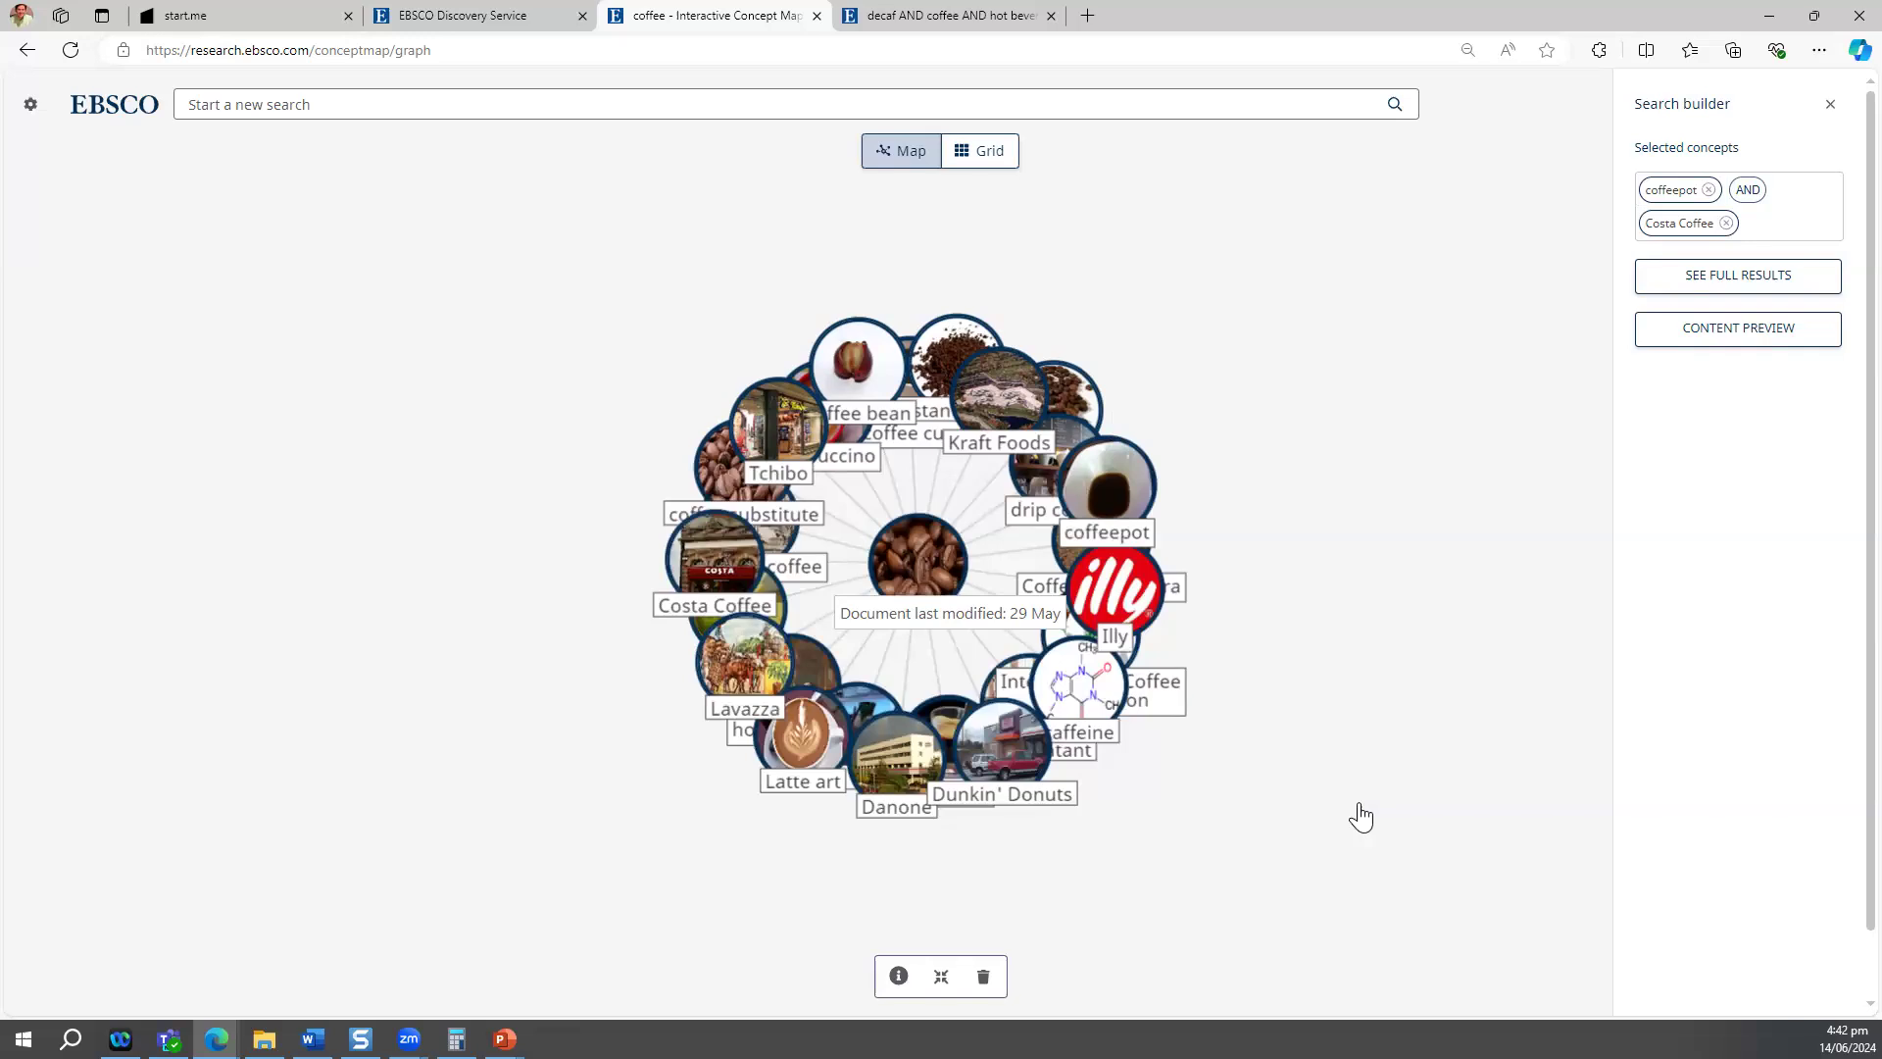
click(1710, 340)
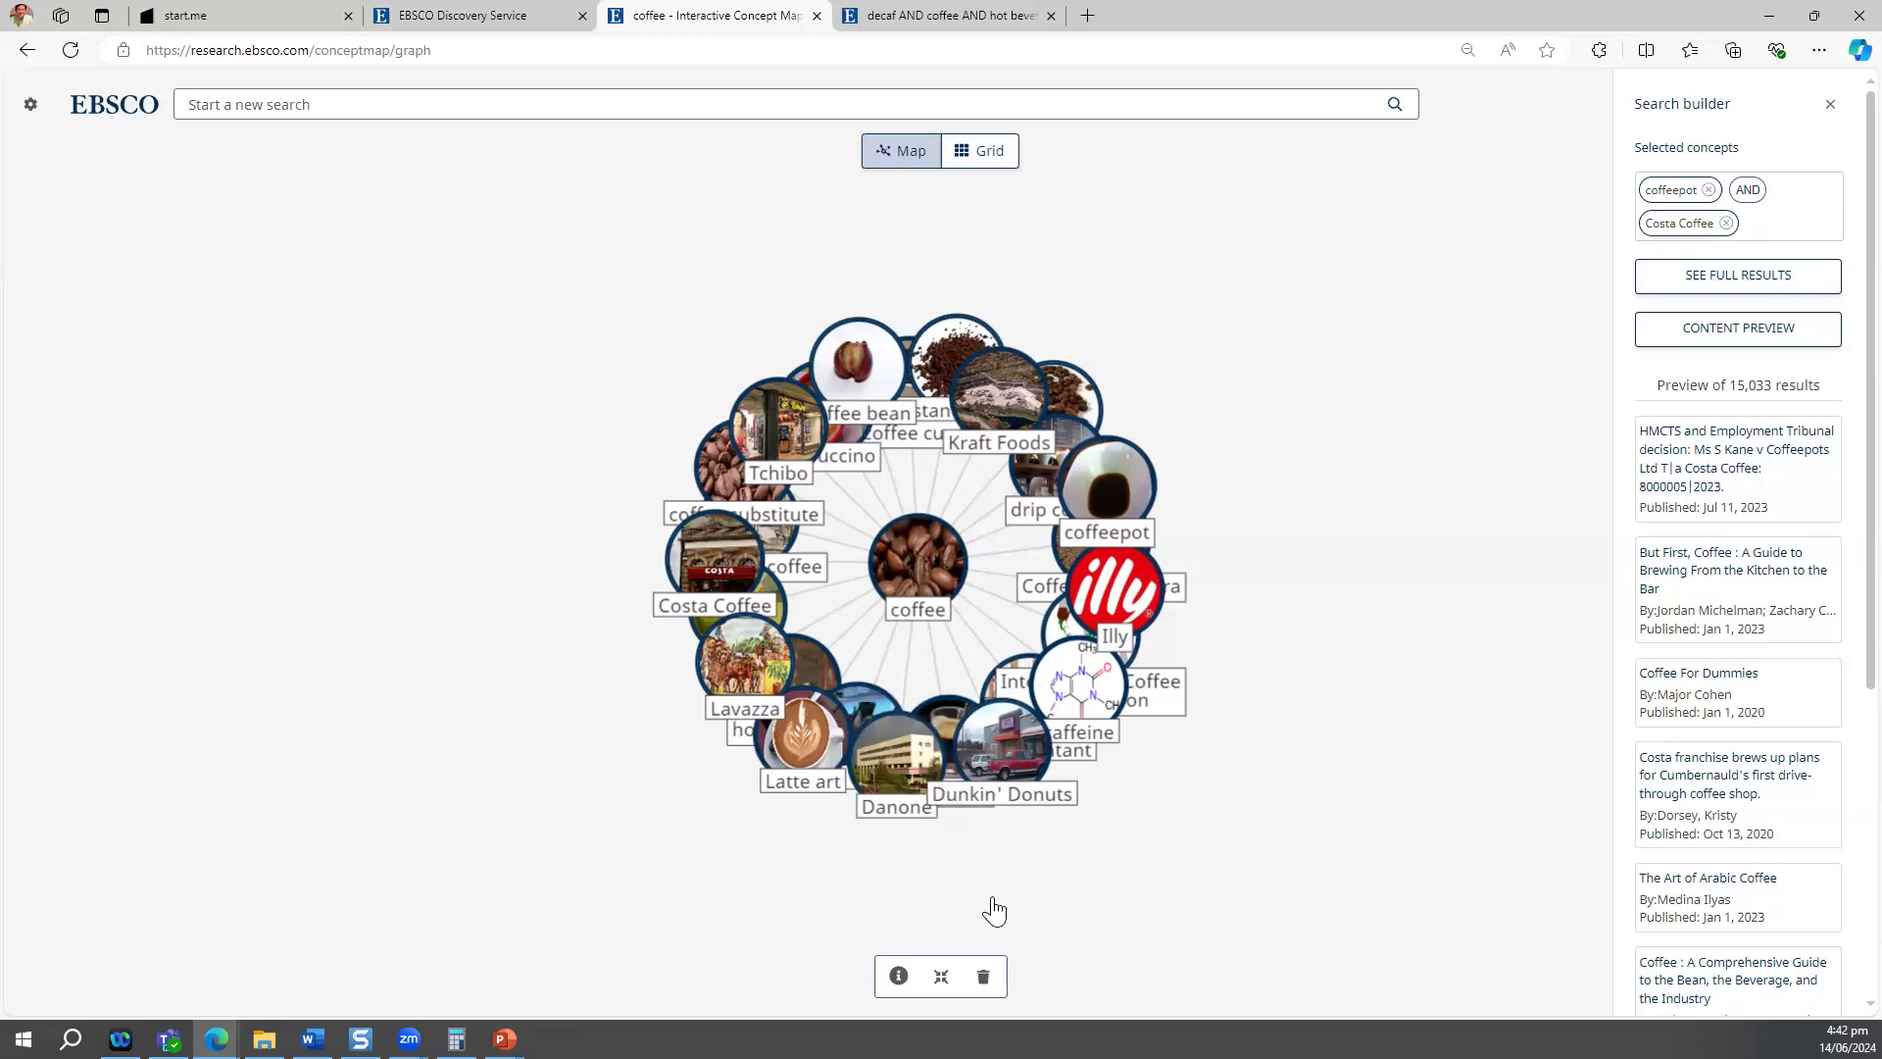
Re-centre the concept map.
click(939, 979)
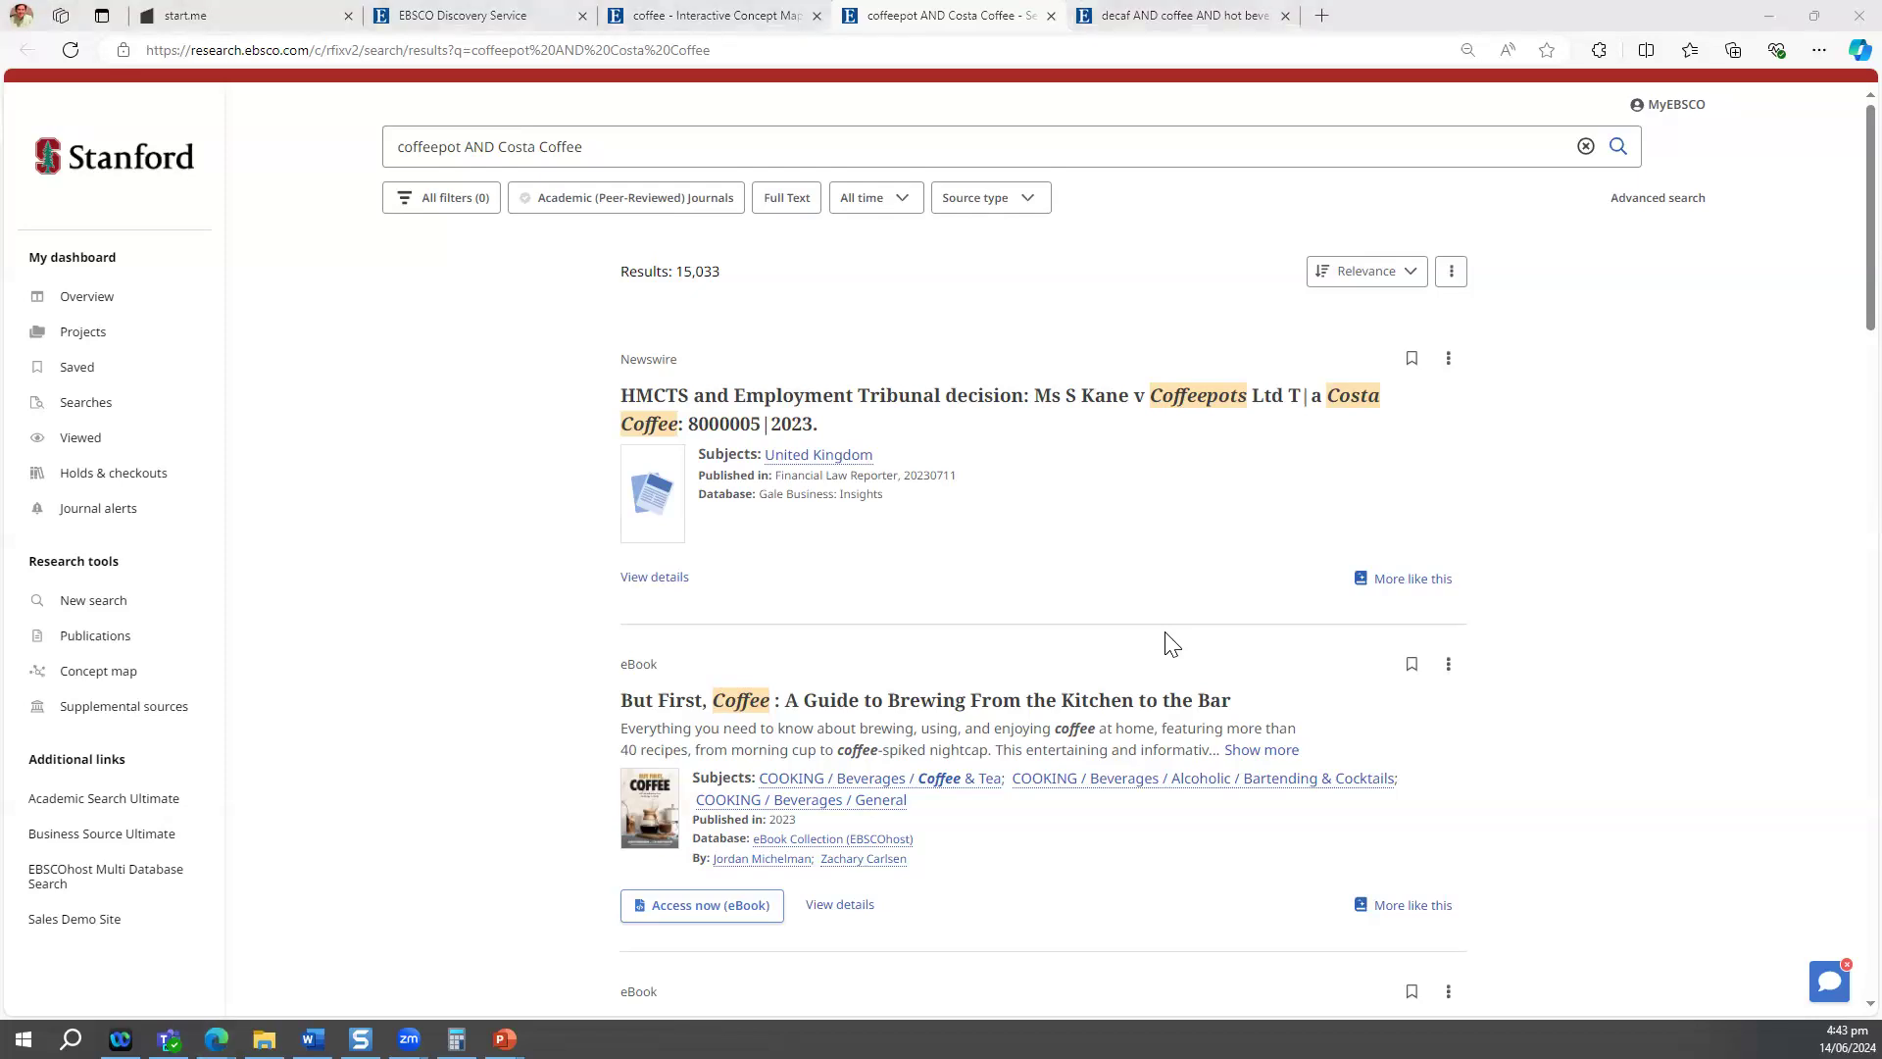
Return to the PowerPoint slideshow and advance to slide 12, "HELP AND SUPPORT".
key(alt+Tab)
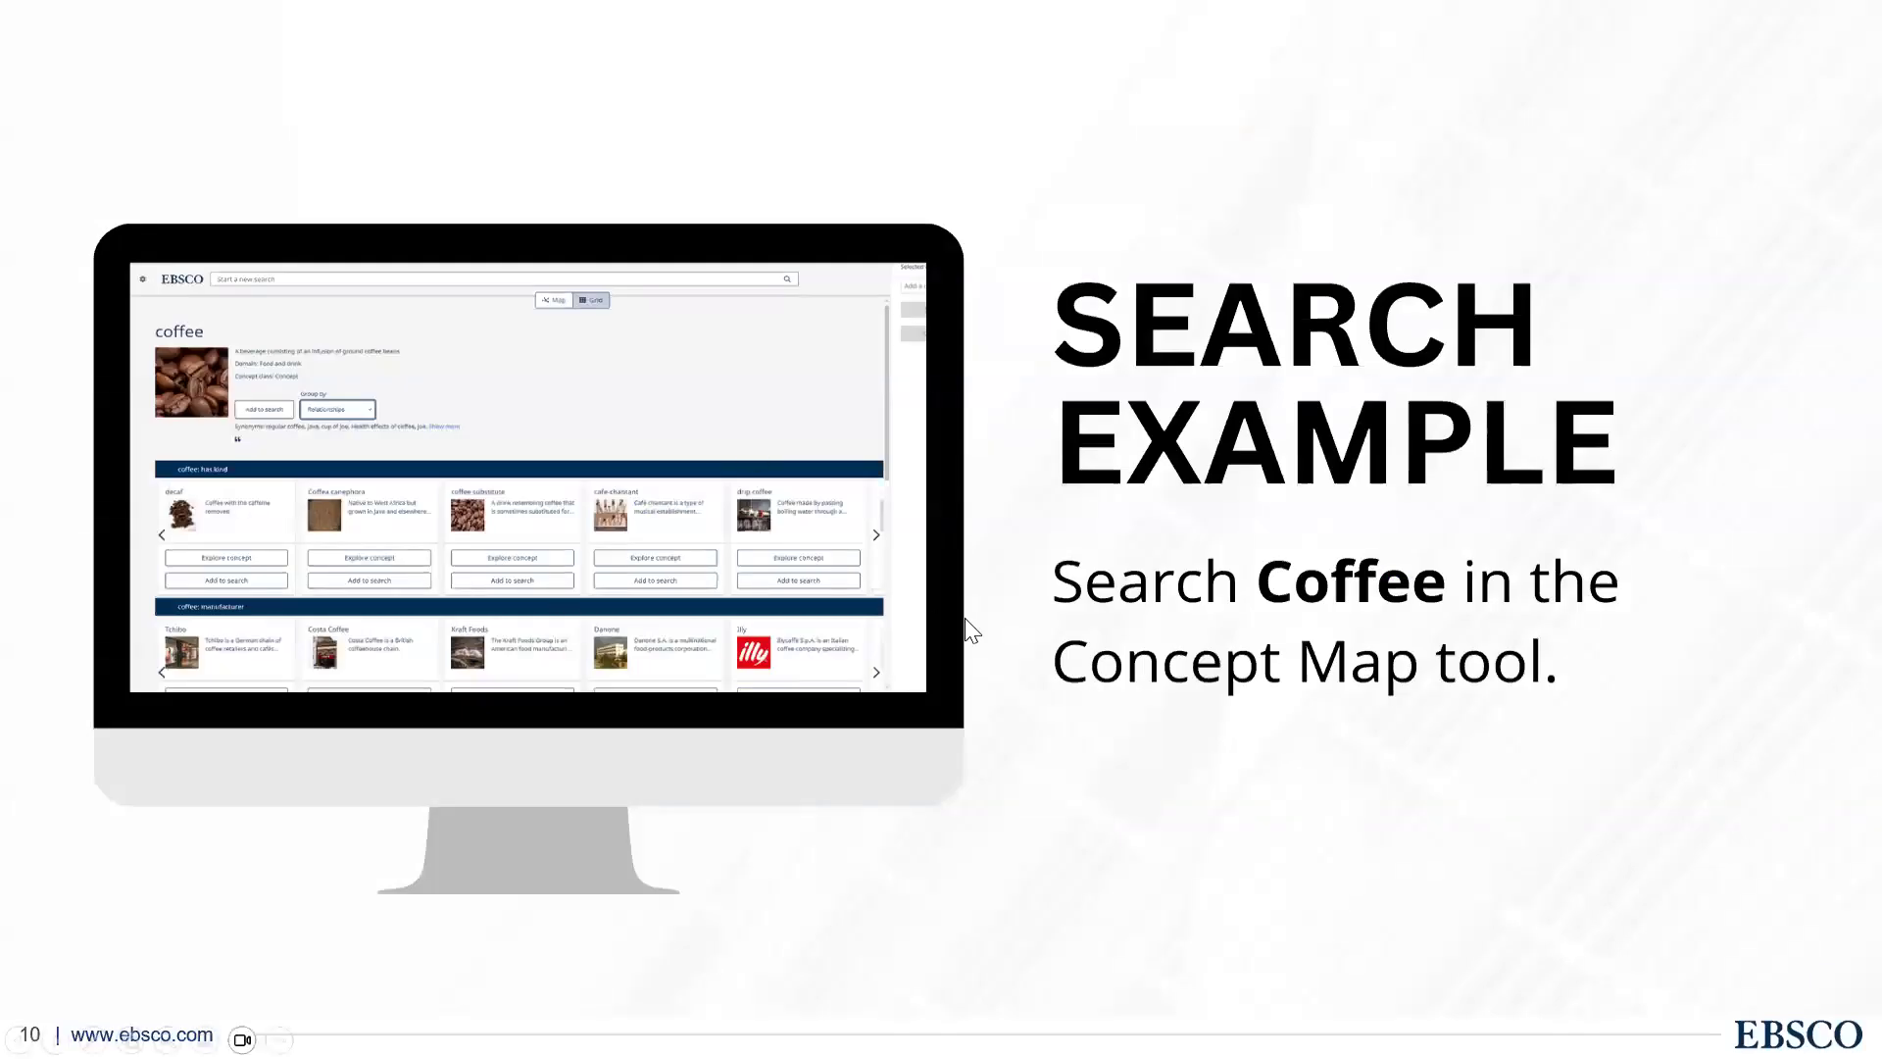
key(Right)
key(Right)
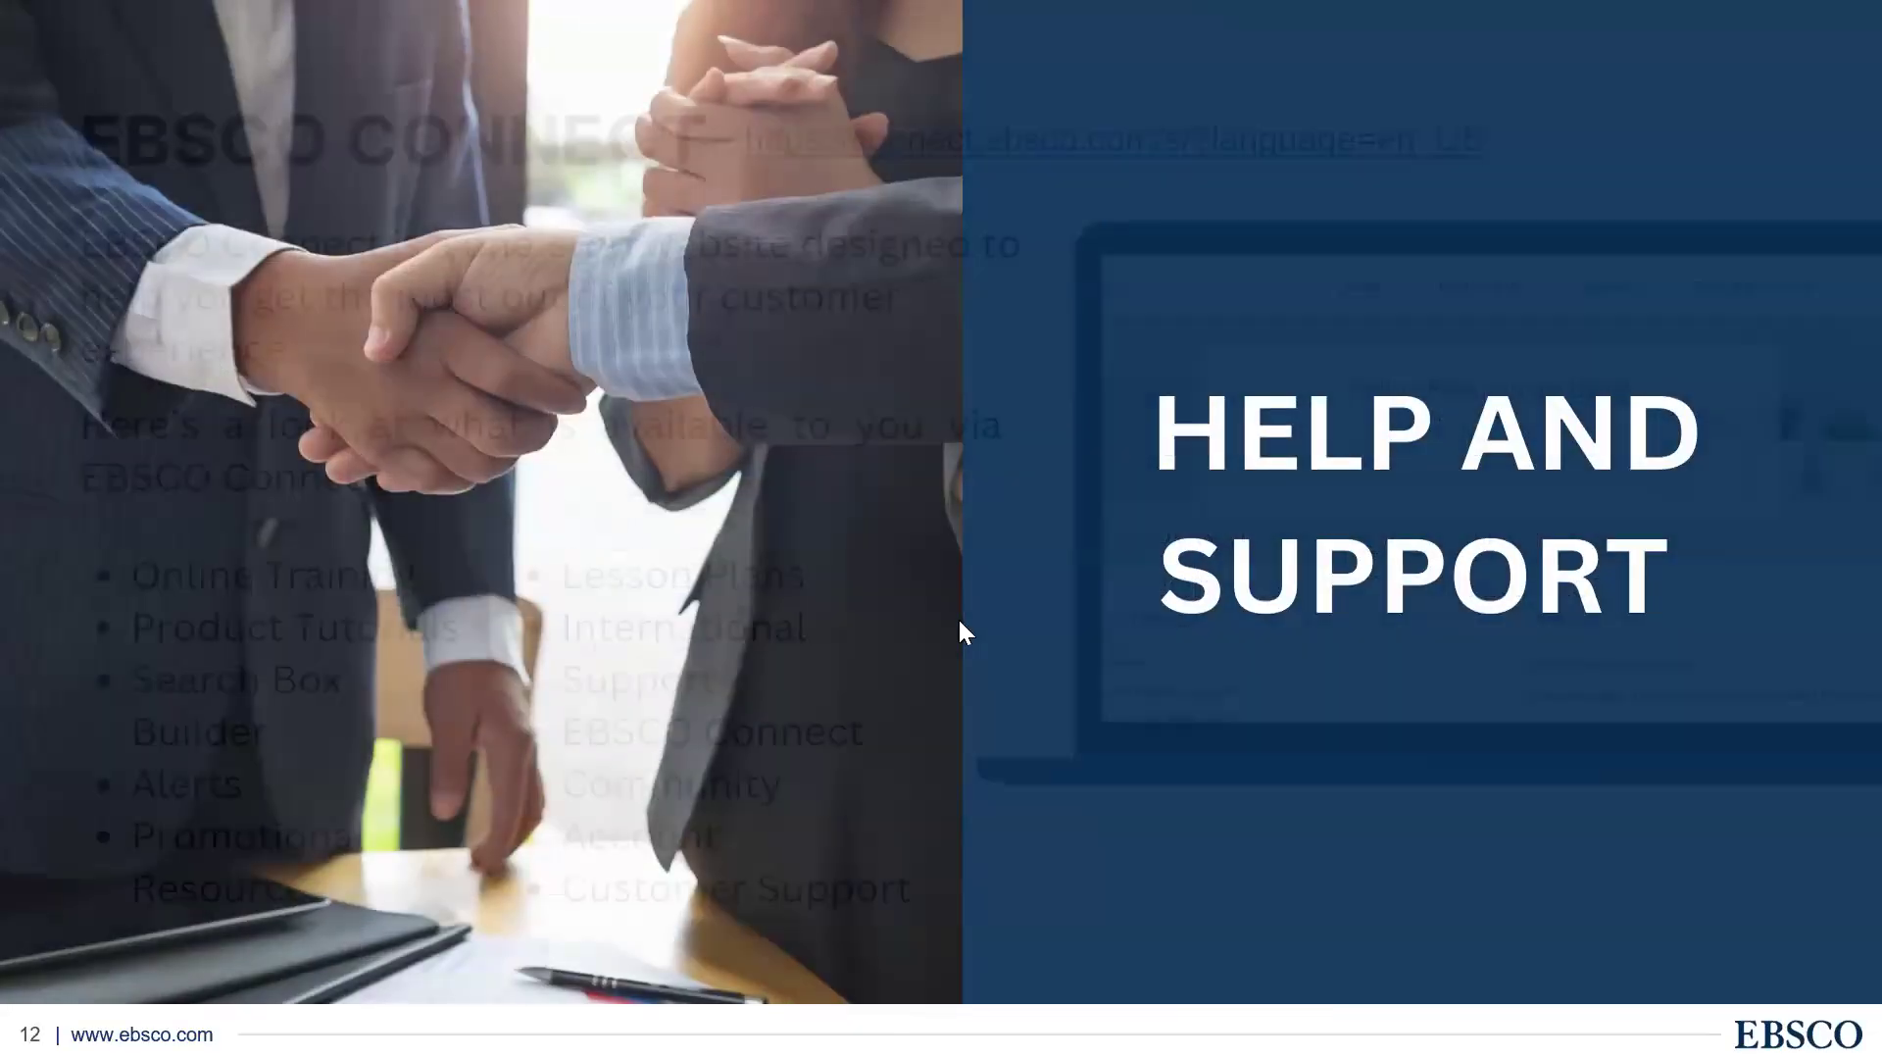